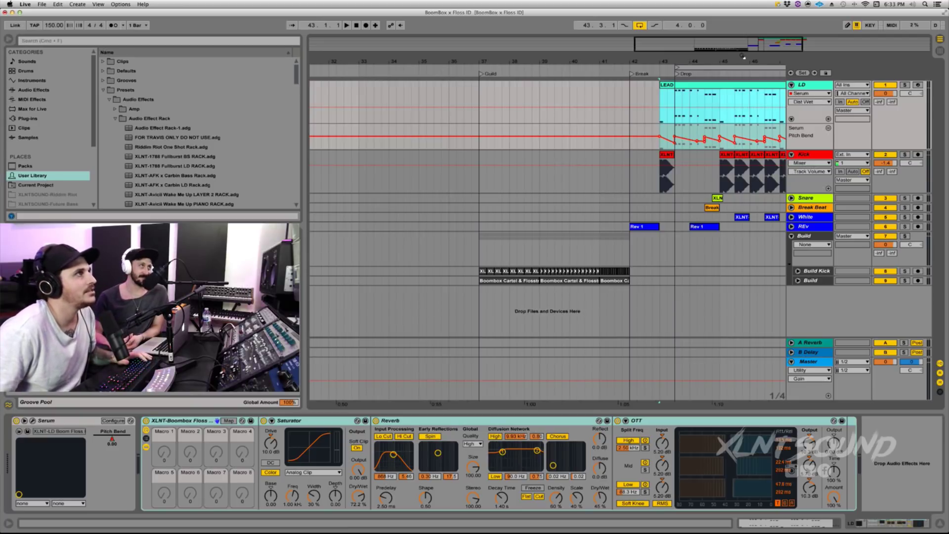
- Solo the LD track and play its LEAD clip over the drop
drag(687, 61, 695, 83)
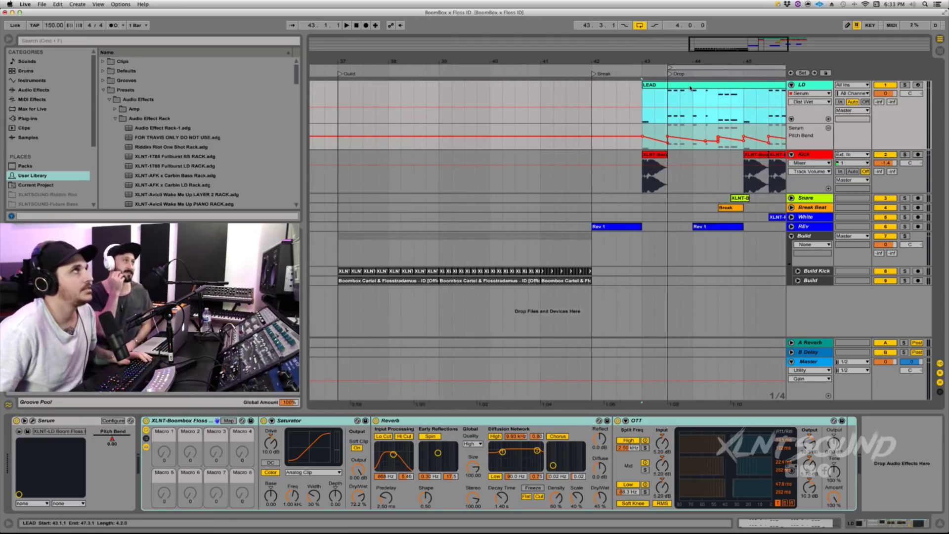
scroll(690, 88, right, 5)
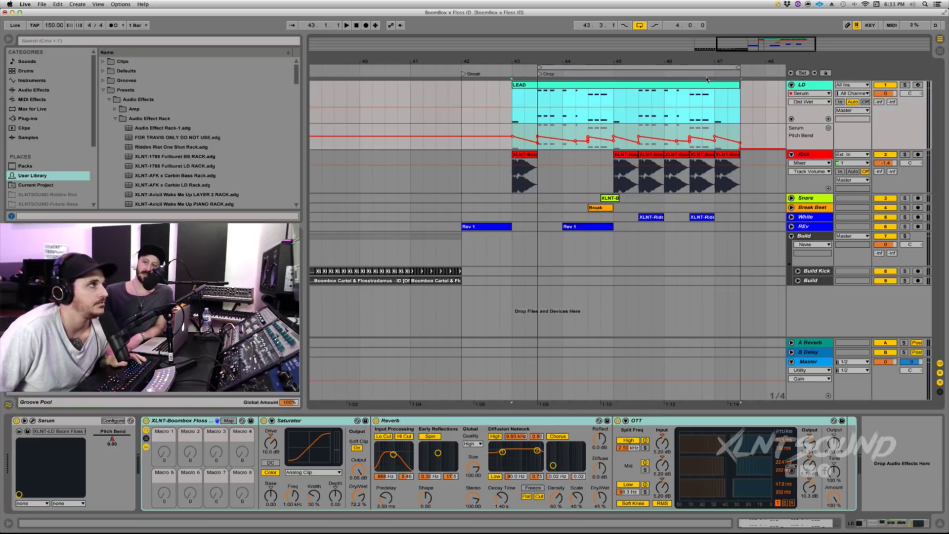
click(599, 59)
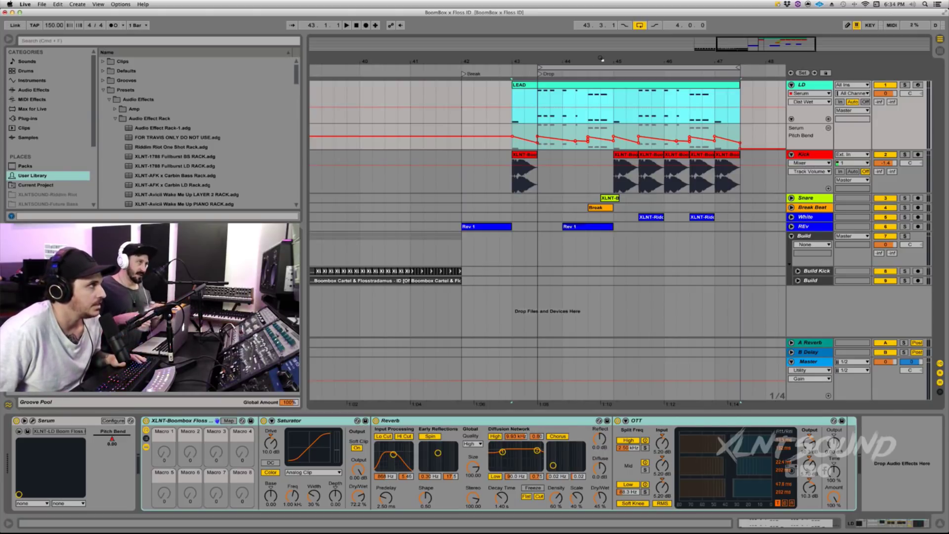
drag(601, 59, 603, 65)
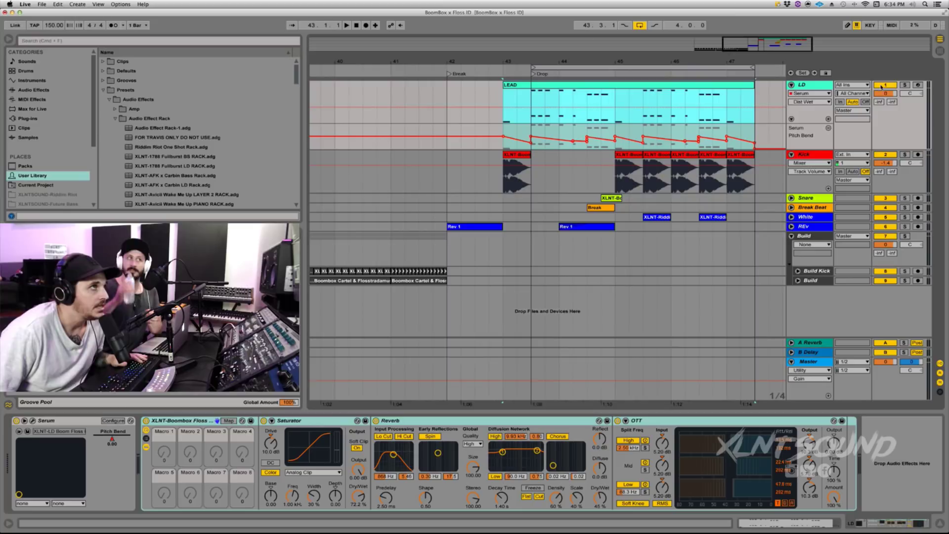
click(904, 85)
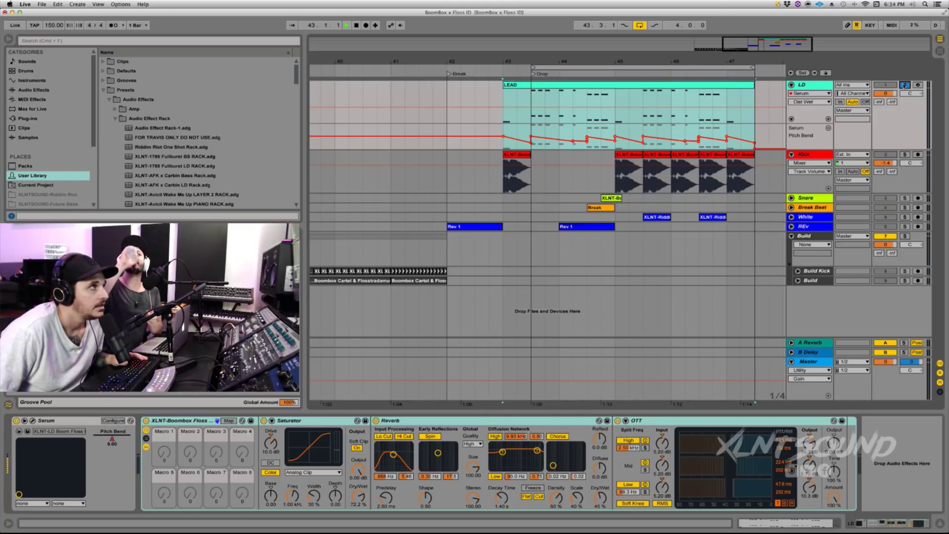
key(space)
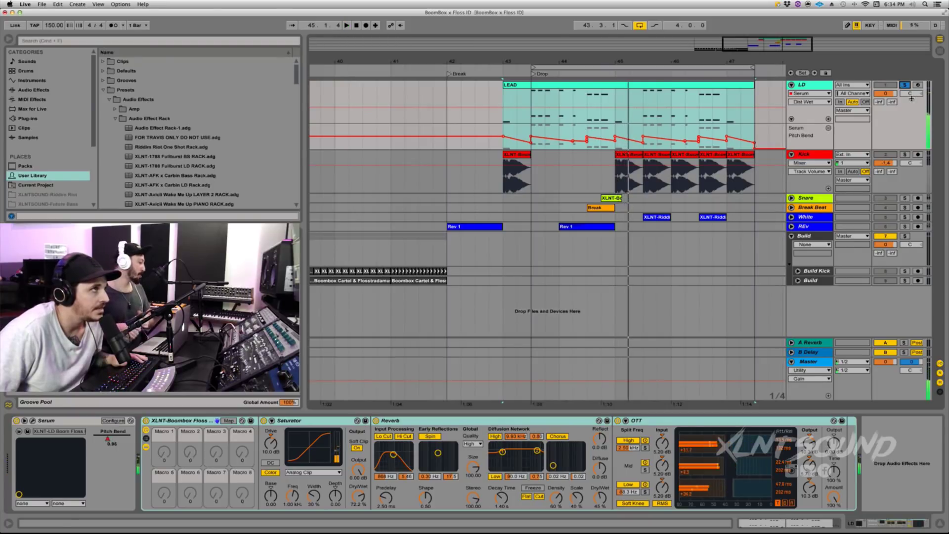
- Solo the Kick track to audition its first kick clip, and unfold the Snare track
click(905, 154)
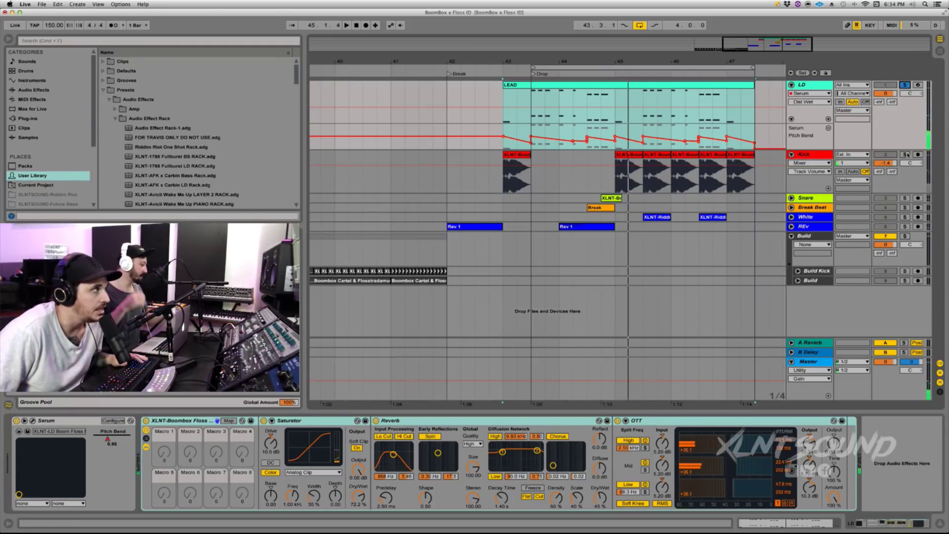
click(516, 155)
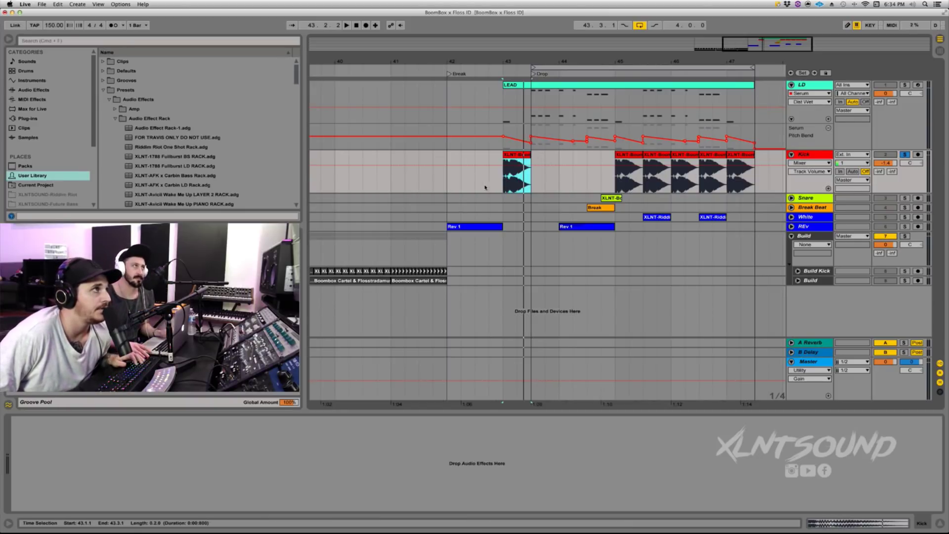
click(792, 198)
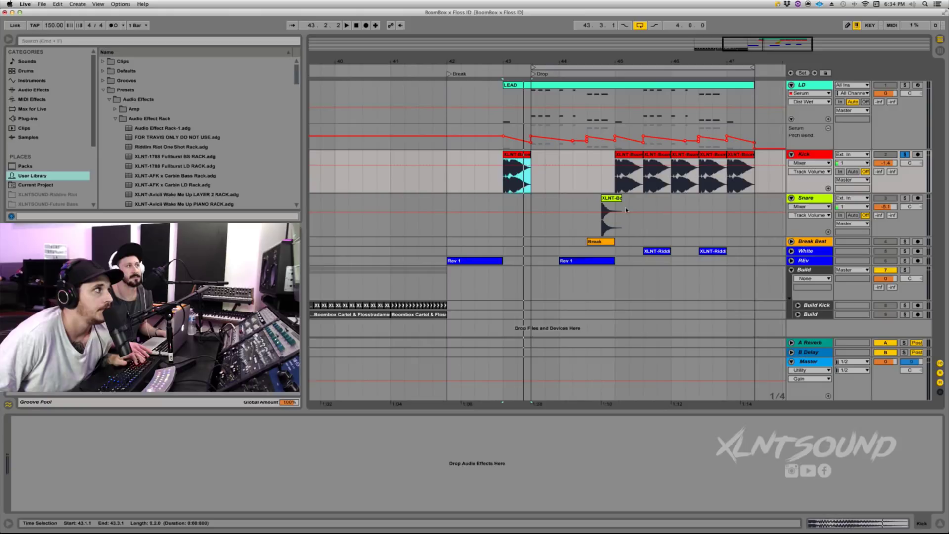
- Unfold and solo the REv track, and play its first Rev 1 clip
click(791, 261)
click(474, 279)
click(905, 260)
key(space)
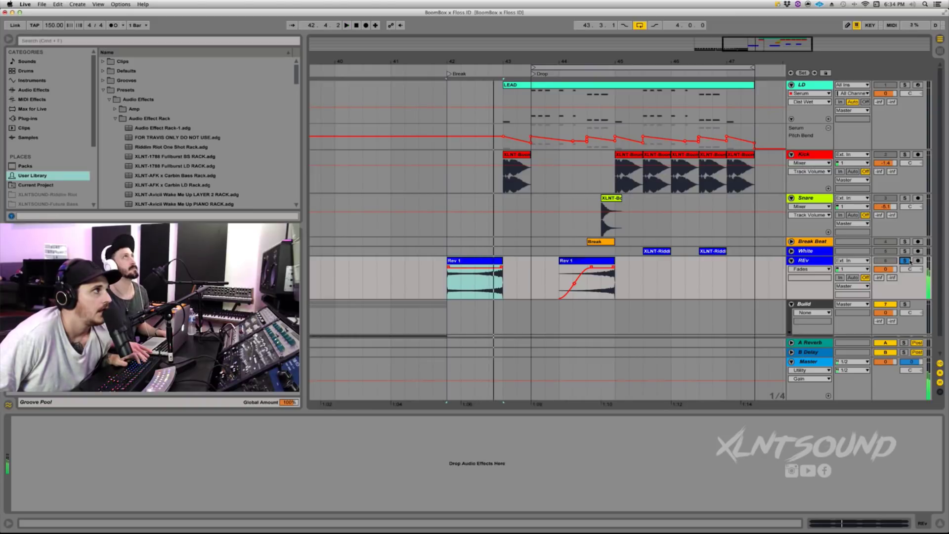
- Unfold and solo the Break Beat track, and play its Break clip
click(849, 236)
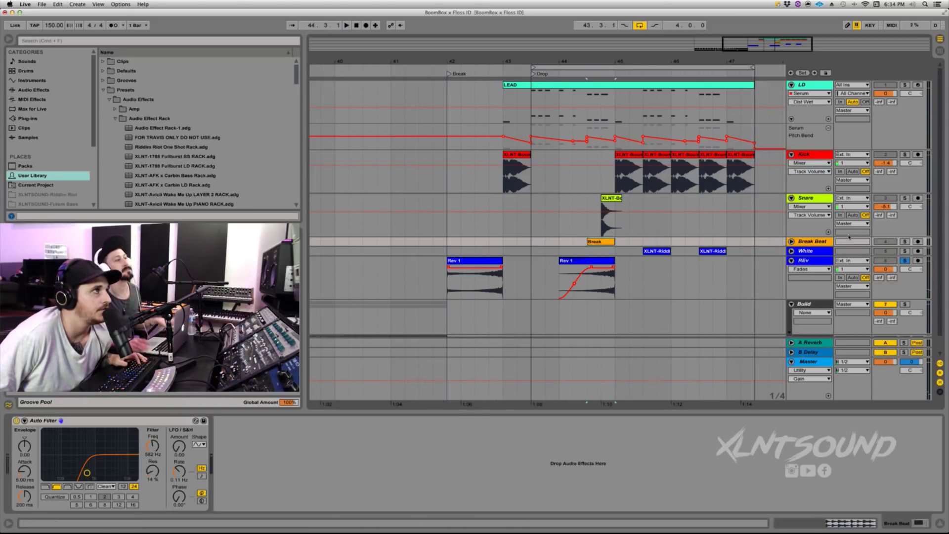
click(791, 242)
click(905, 241)
key(space)
key(space)
- Solo the Snare track and play its Boombox Cartel snare clip
click(904, 198)
click(613, 201)
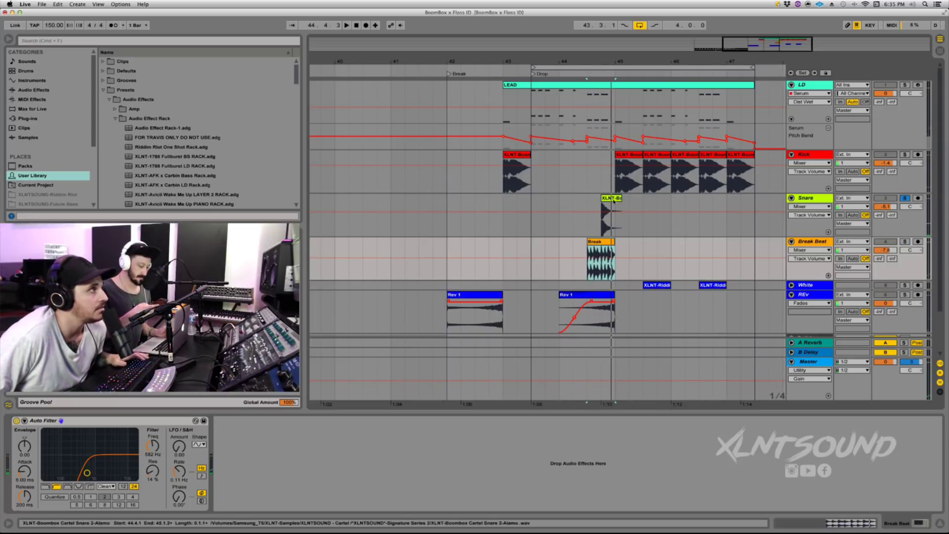
click(613, 200)
key(space)
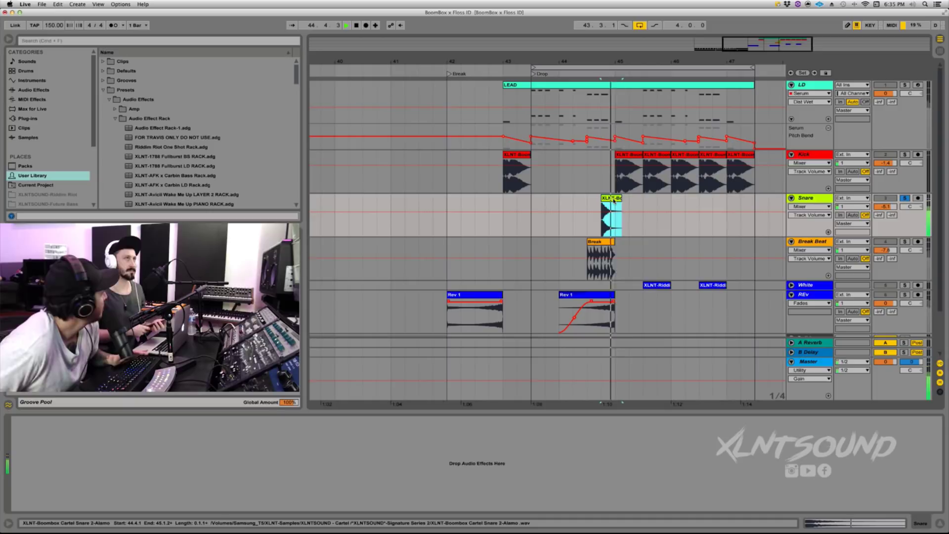
key(space)
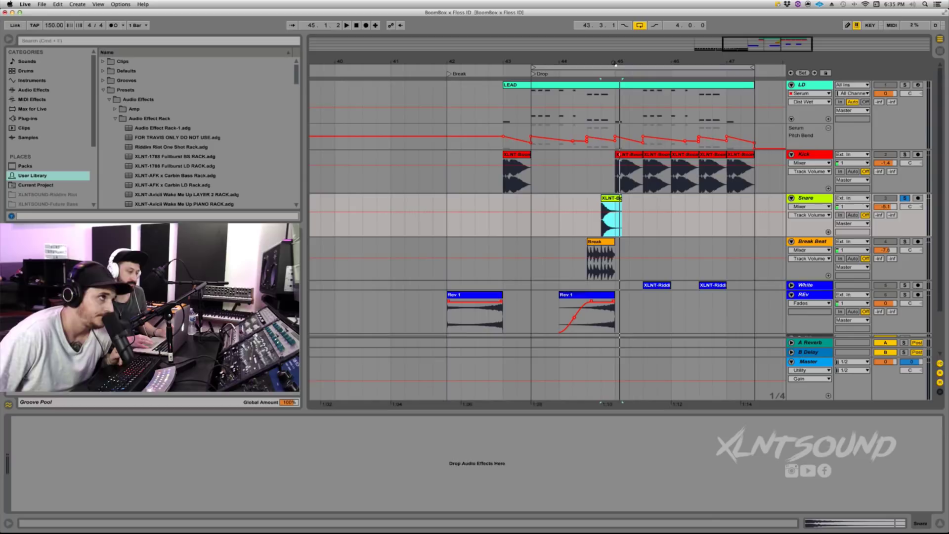
- Unfold and solo the White track, and play its first white noise clip
drag(613, 63, 614, 72)
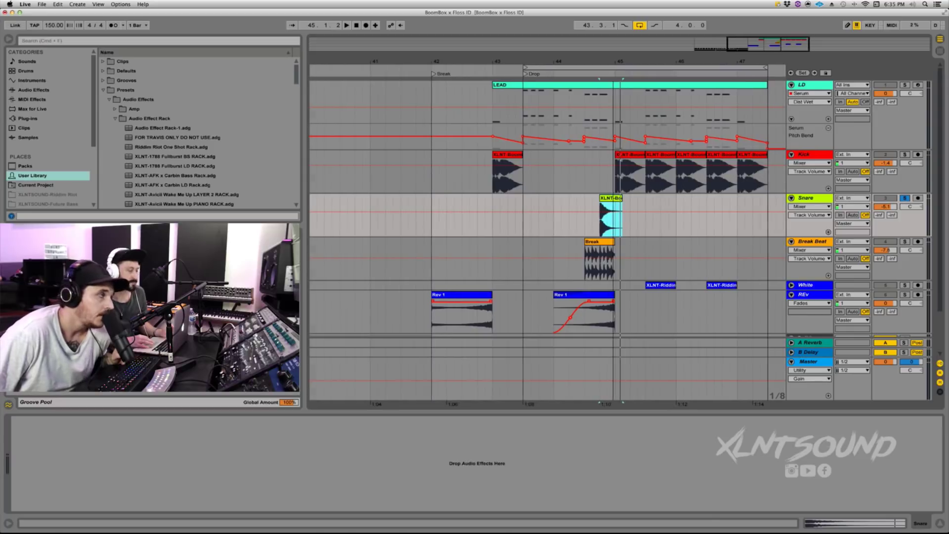
click(791, 284)
scroll(627, 311, down, 3)
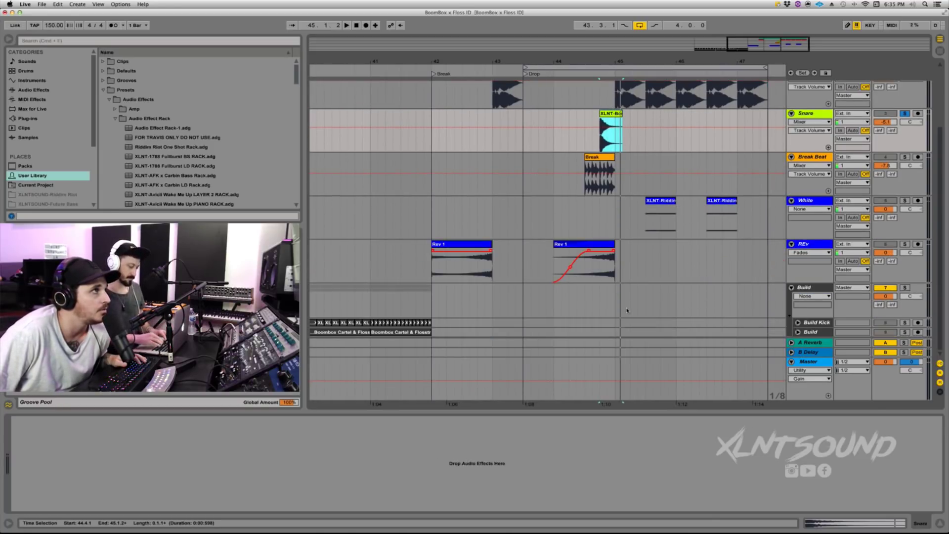
click(657, 211)
click(905, 200)
key(space)
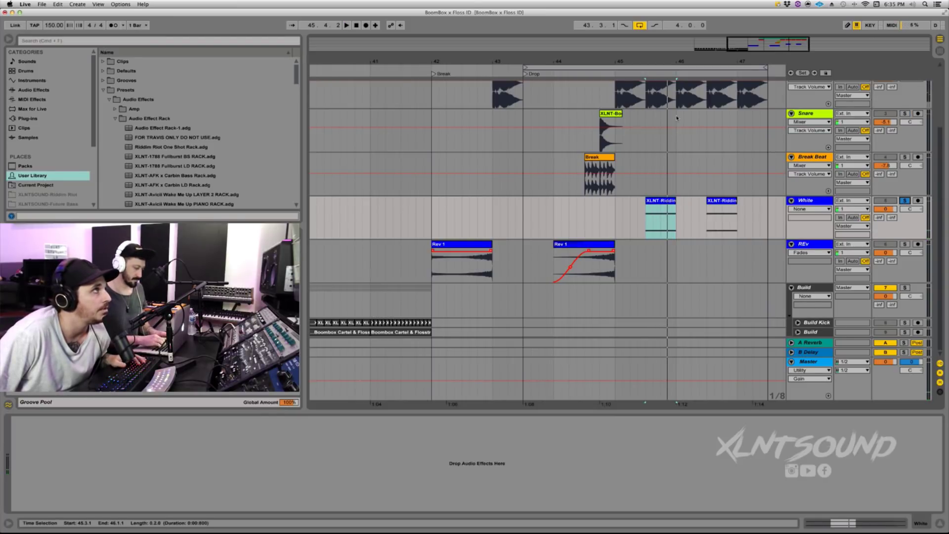
drag(669, 68, 669, 91)
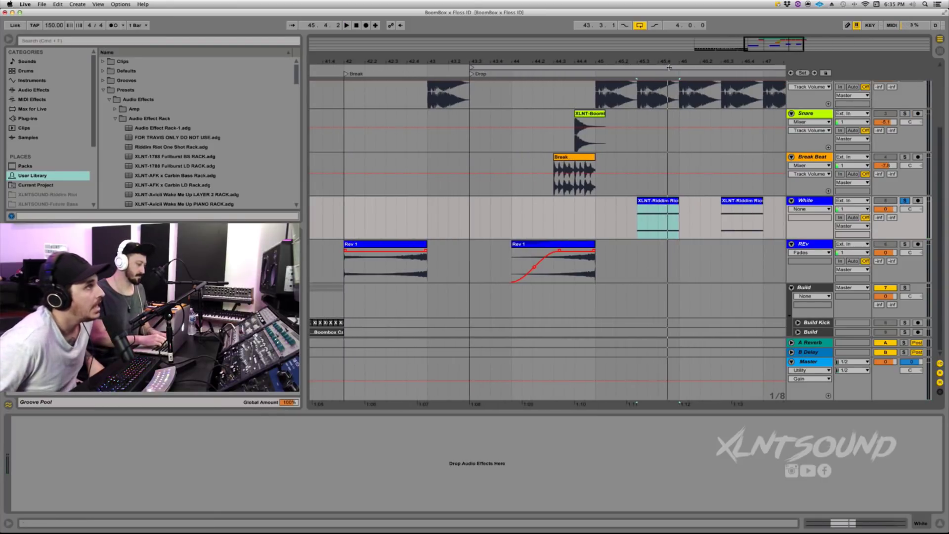
click(791, 201)
click(791, 201)
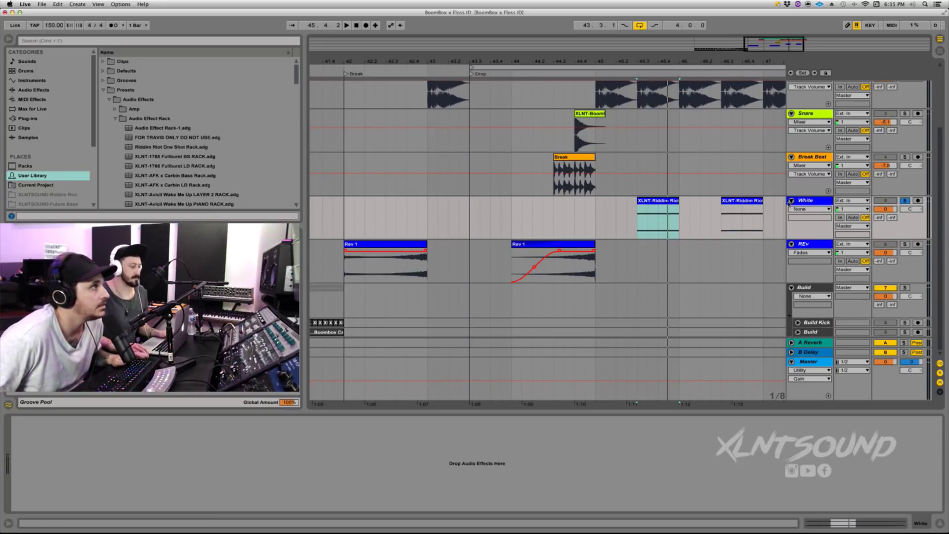
drag(644, 69, 659, 68)
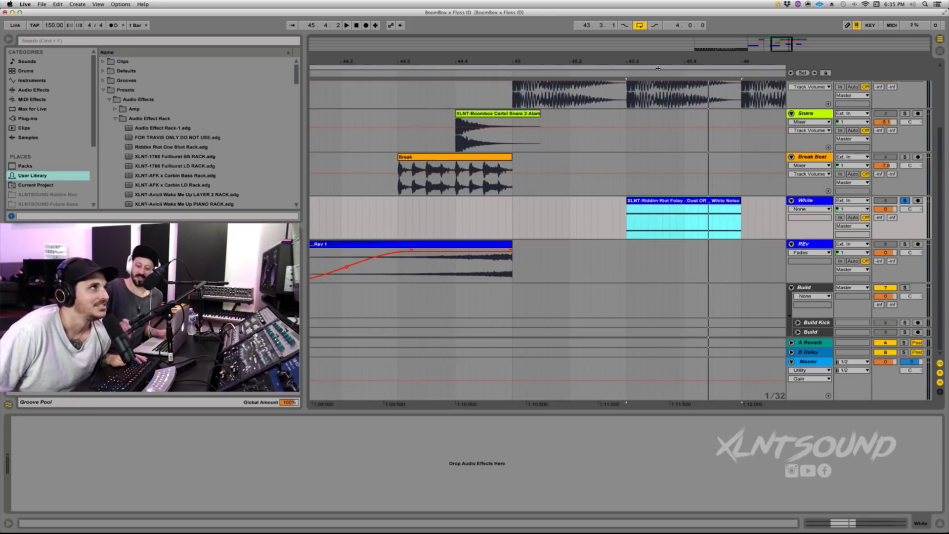
click(638, 69)
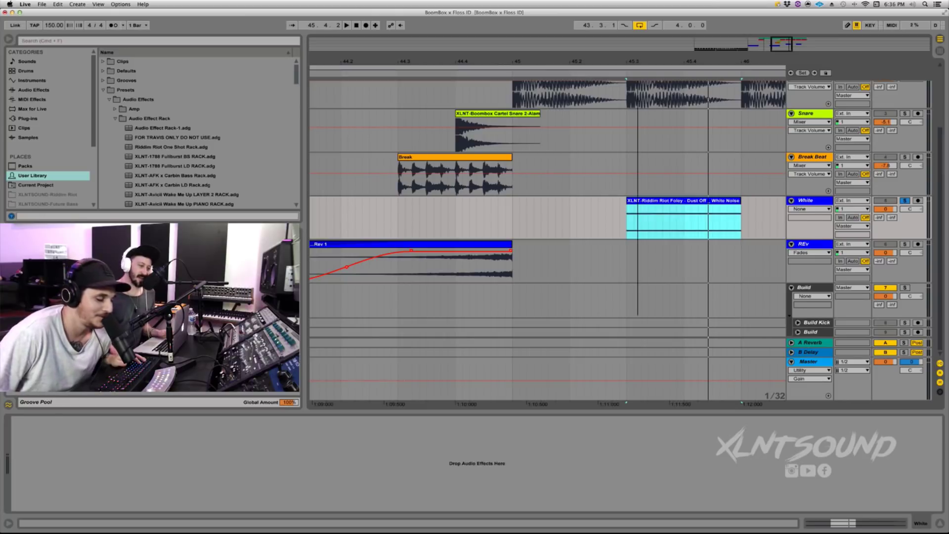
key(minus)
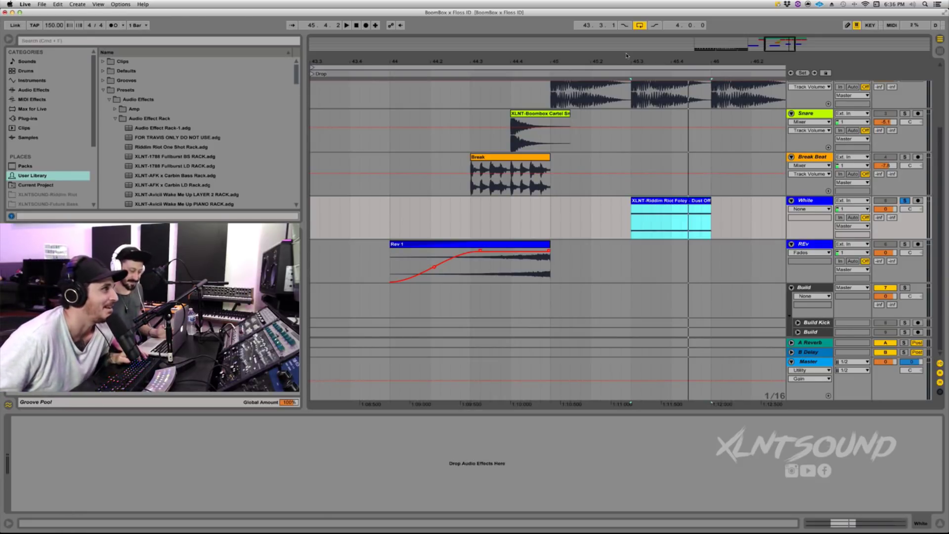
- Play the arrangement from bar 41 through the drop with all track solos cleared
drag(629, 59, 633, 57)
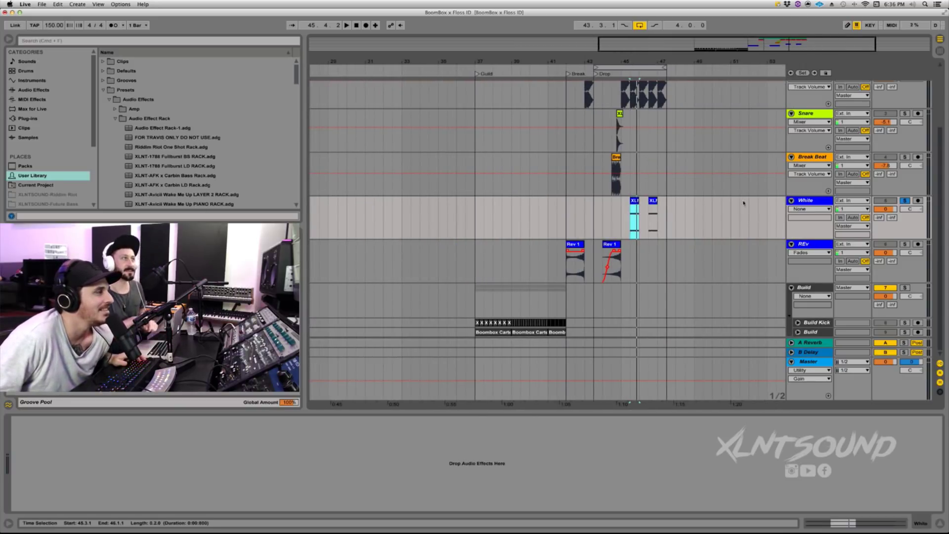
scroll(746, 223, up, 4)
drag(617, 60, 668, 96)
scroll(651, 295, down, 4)
scroll(651, 296, up, 2)
scroll(651, 295, down, 2)
click(538, 315)
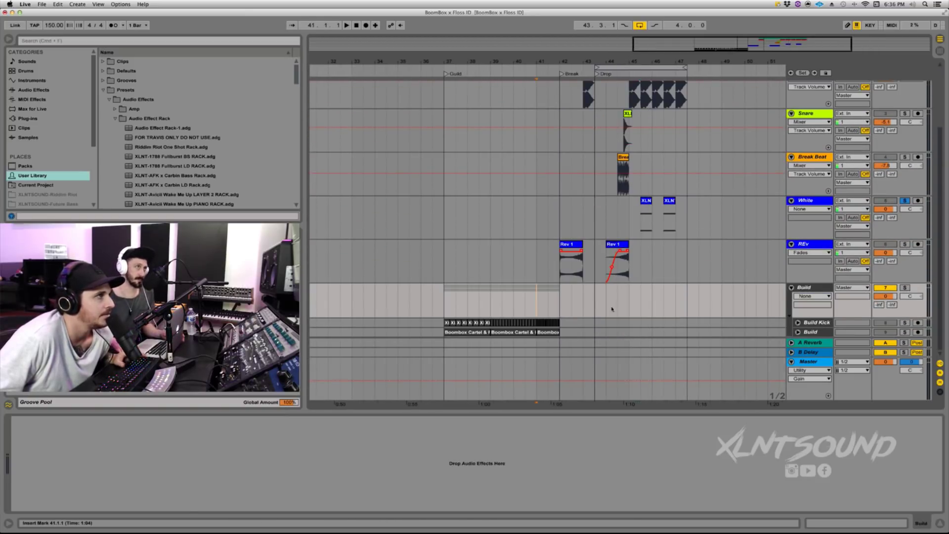
key(space)
click(904, 287)
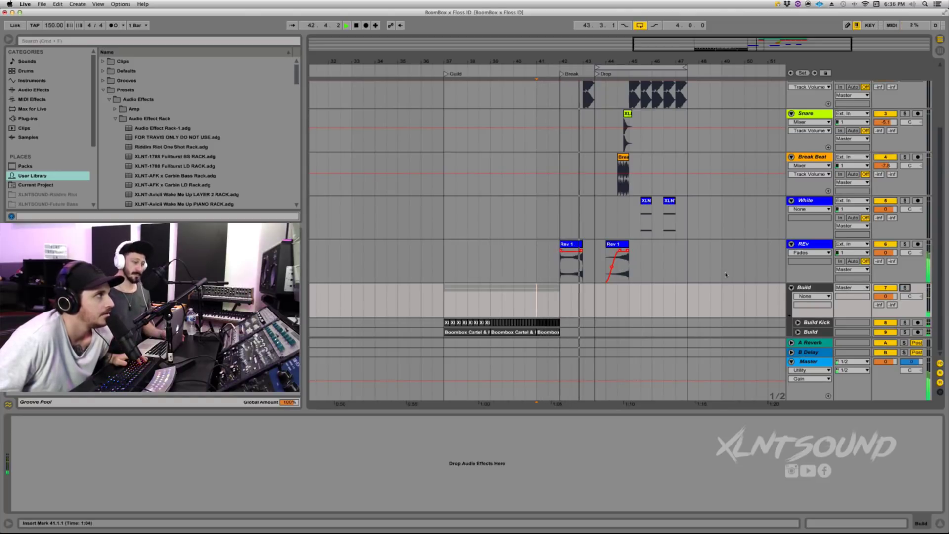
scroll(591, 104, up, 3)
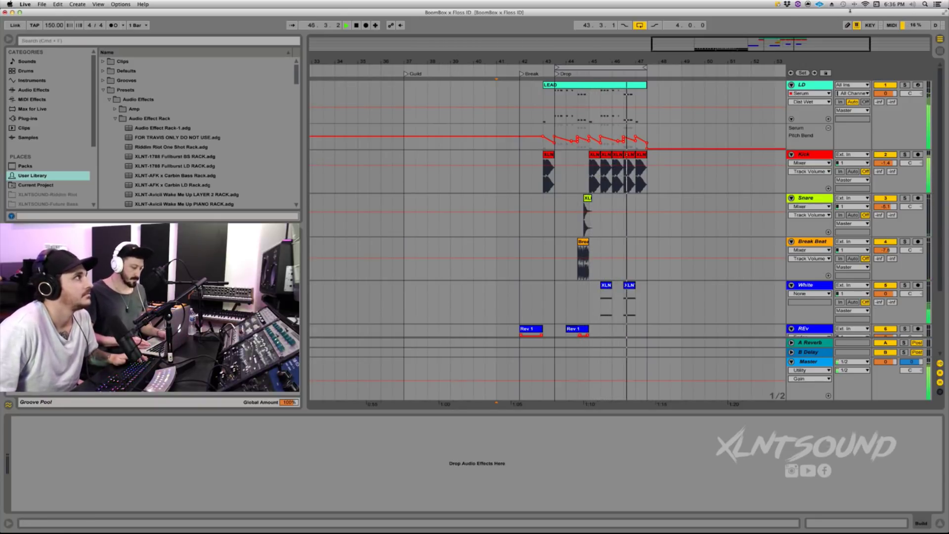
key(space)
- Open the LD track's Serum plug-in window to view its patch, and close it again
click(20, 13)
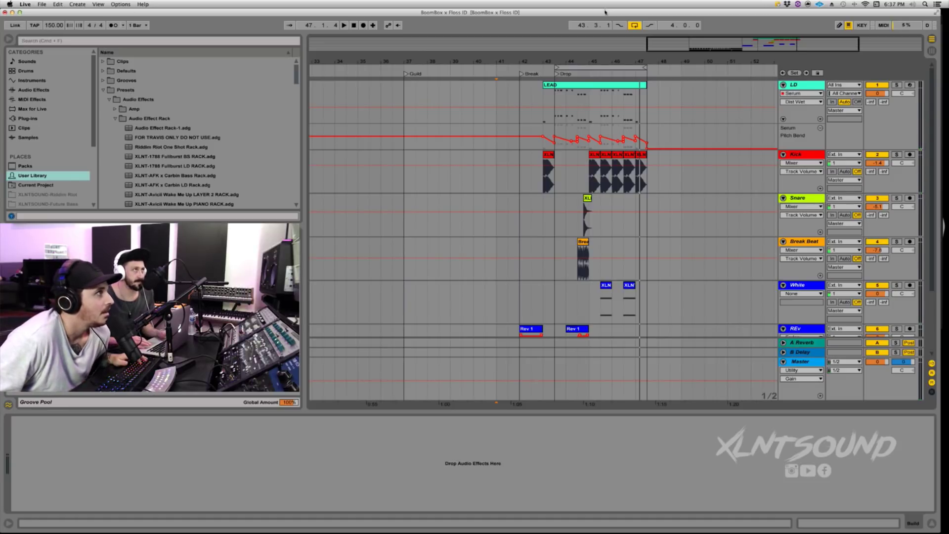
click(562, 86)
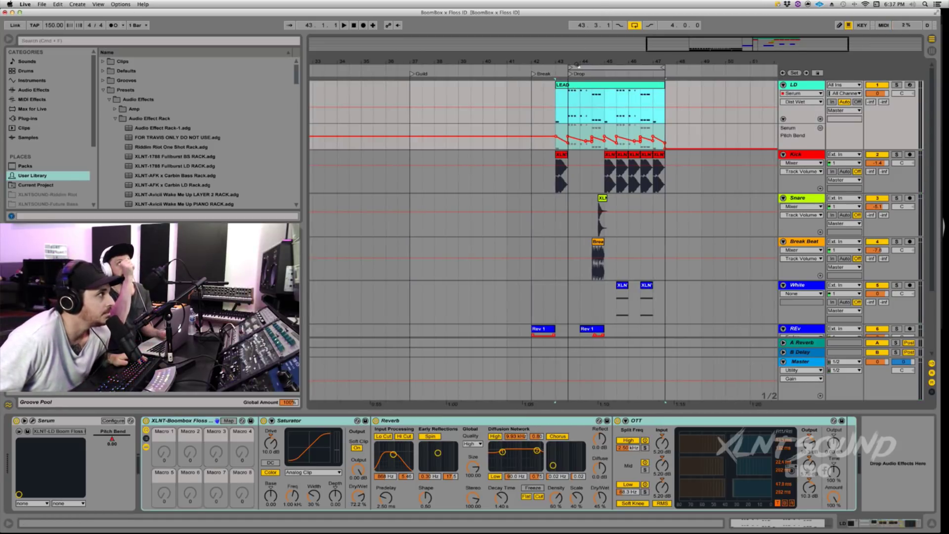
click(32, 420)
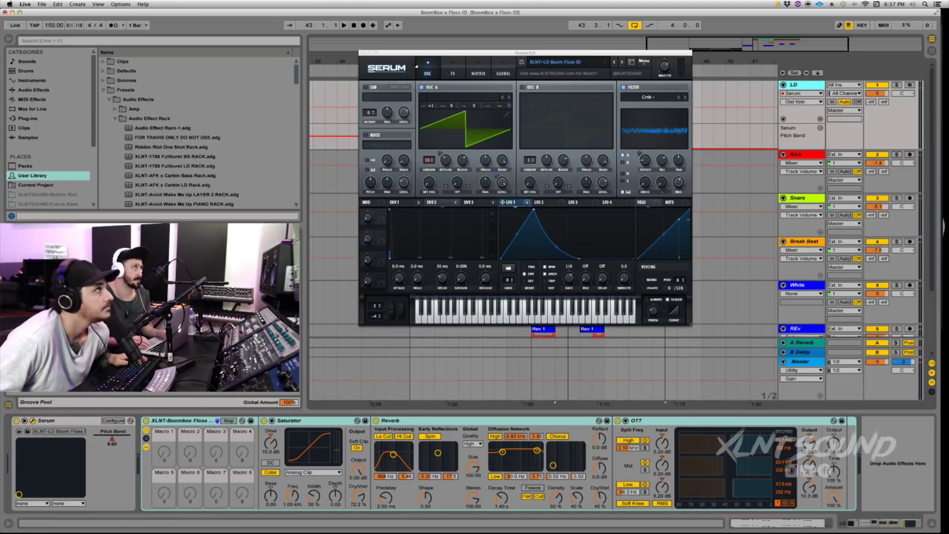
click(361, 52)
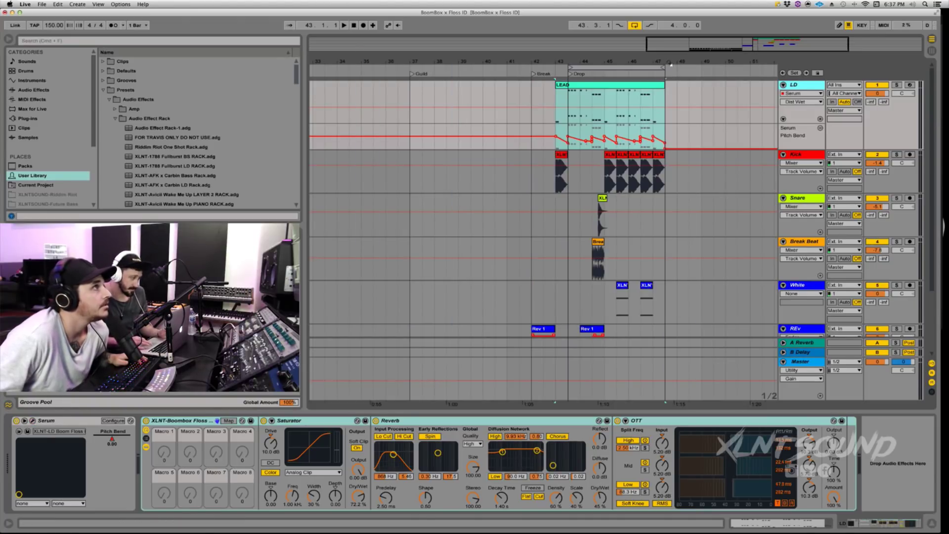
- Insert a new MIDI track below the LD track and copy the LEAD clip onto it at the same position
click(559, 85)
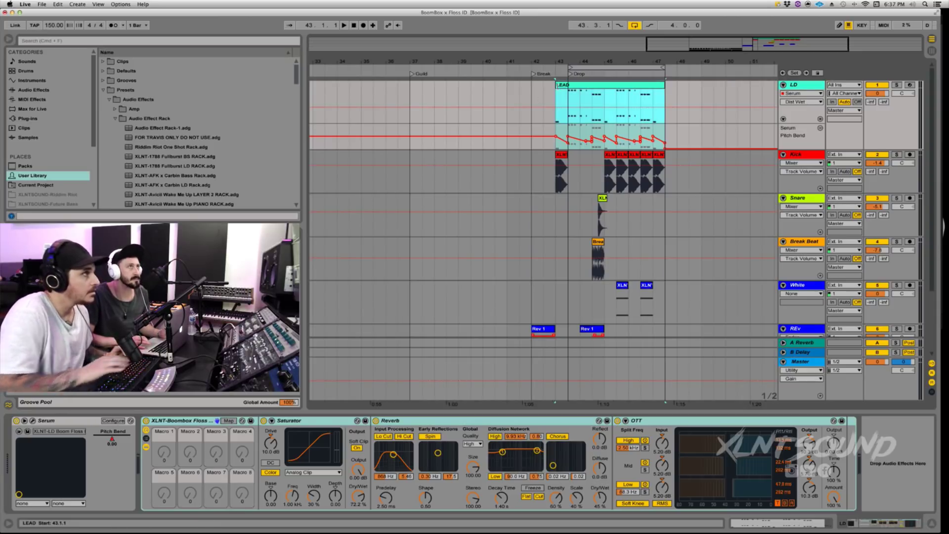
key(super+shift+t)
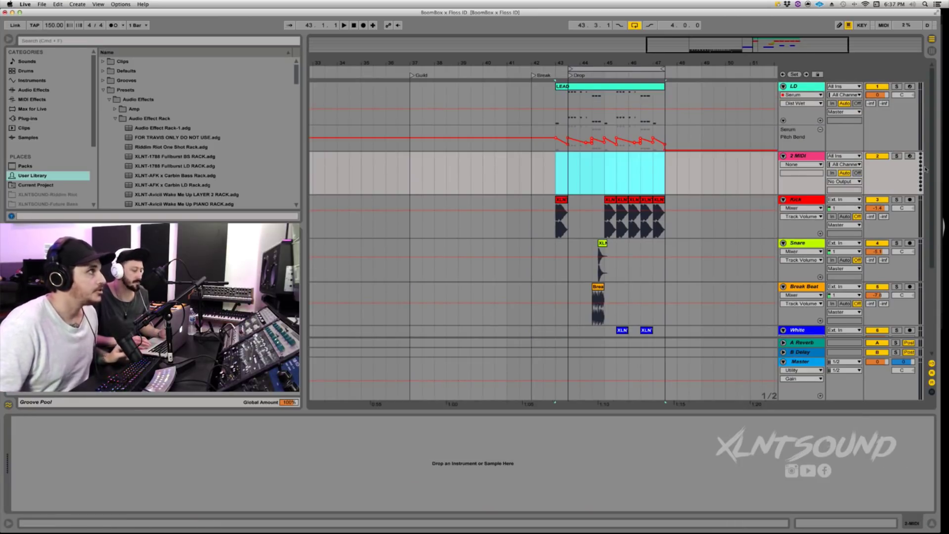
click(630, 91)
click(630, 92)
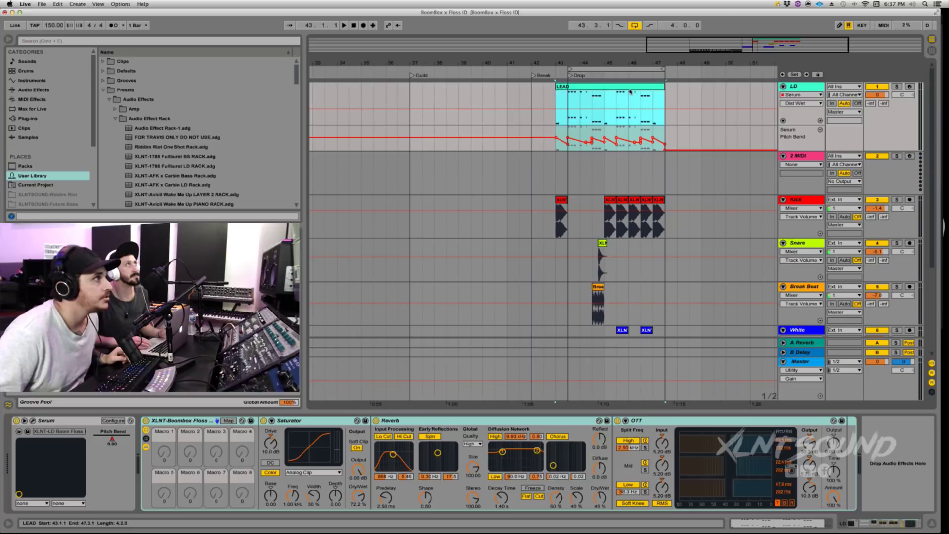
drag(630, 92, 630, 161)
- Search the browser for "serum" and limit the results to plug-ins
click(28, 41)
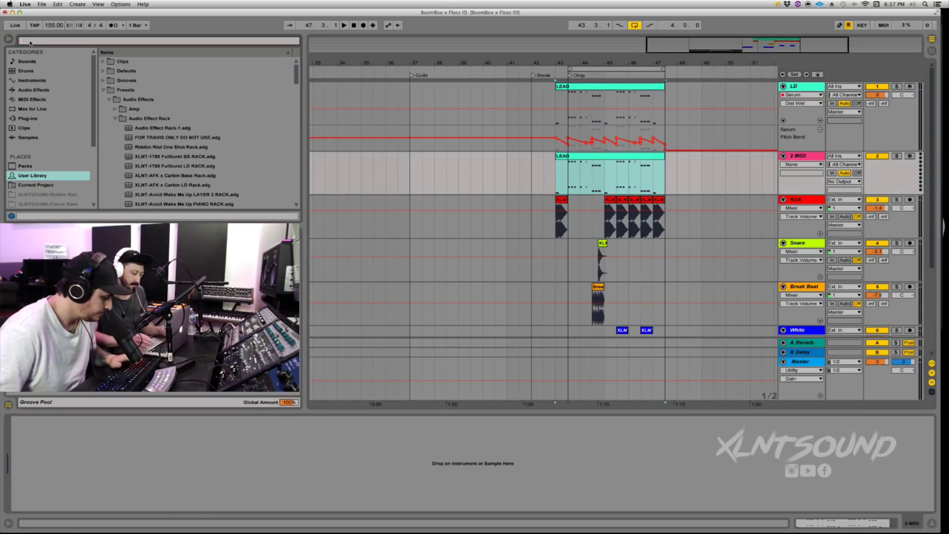
text(serum)
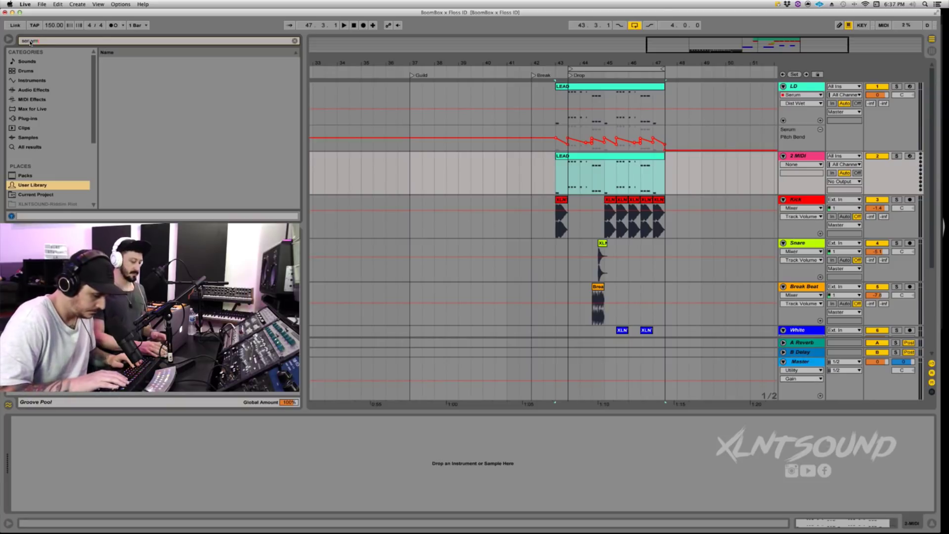
key(BackSpace)
key(BackSpace)
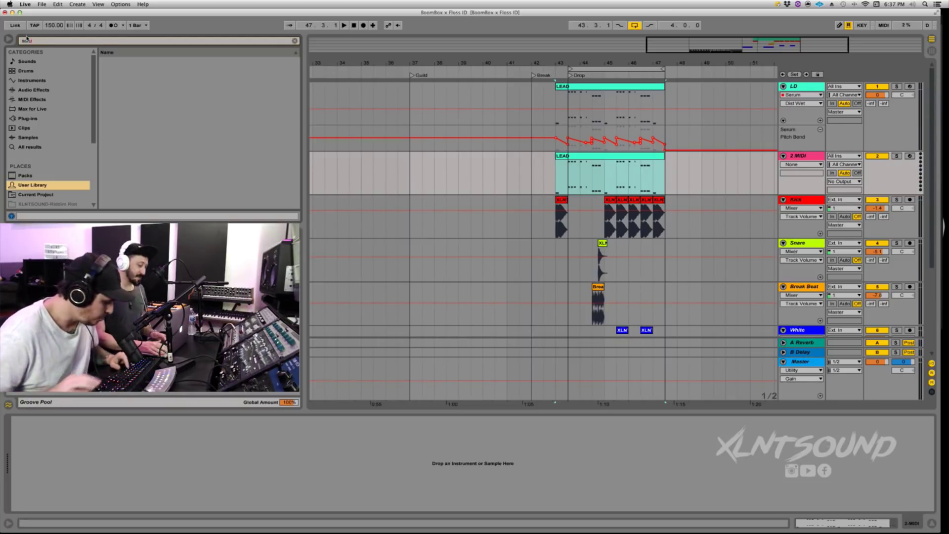
text(um)
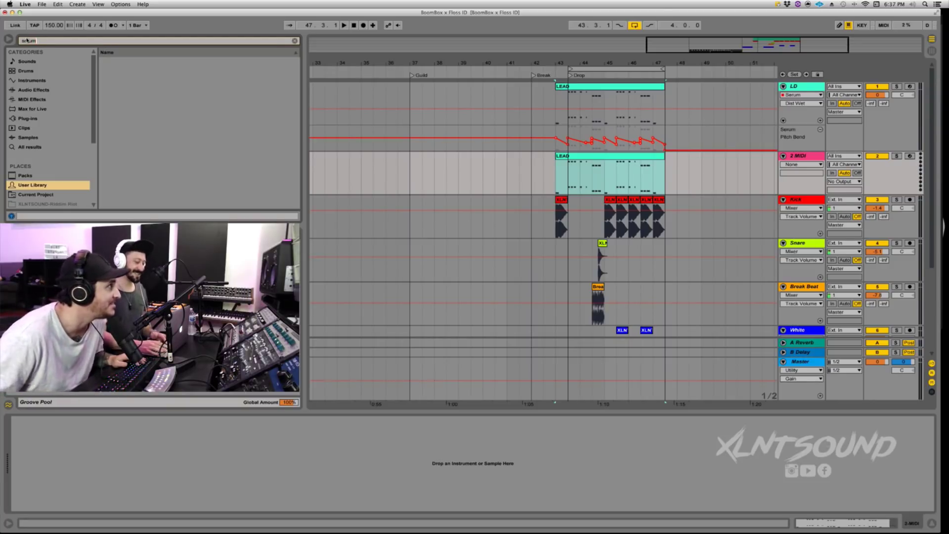
click(37, 89)
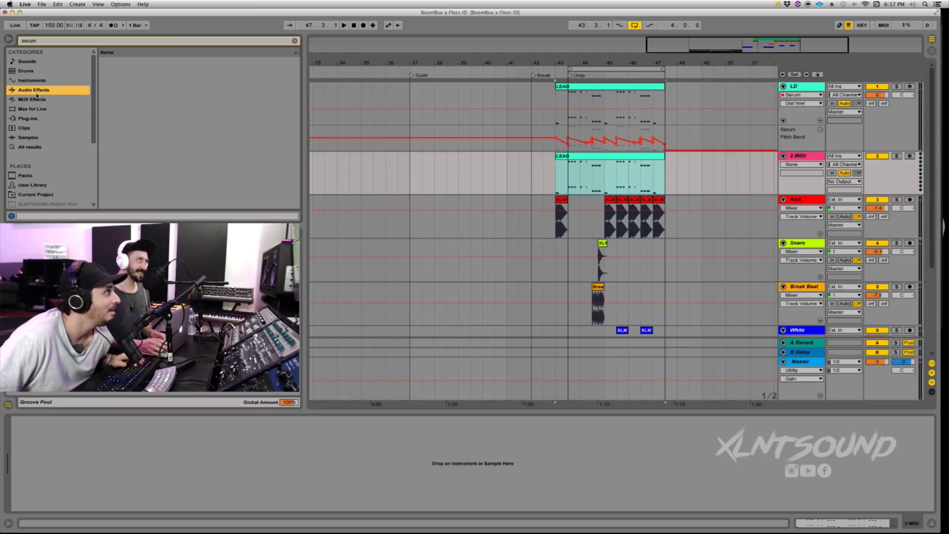
click(30, 119)
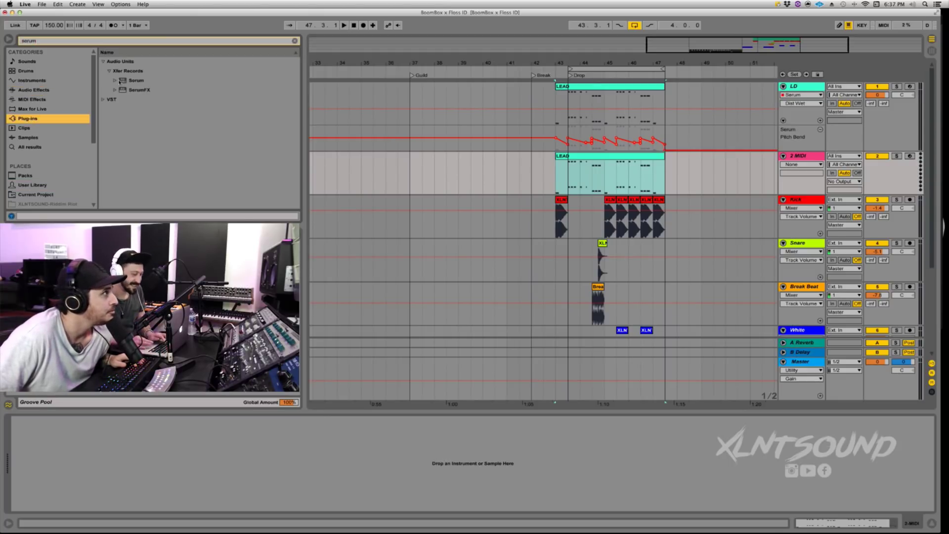
- Load the VST version of Serum onto the new MIDI track, then enlarge and reposition its plug-in window
click(103, 101)
key(Down)
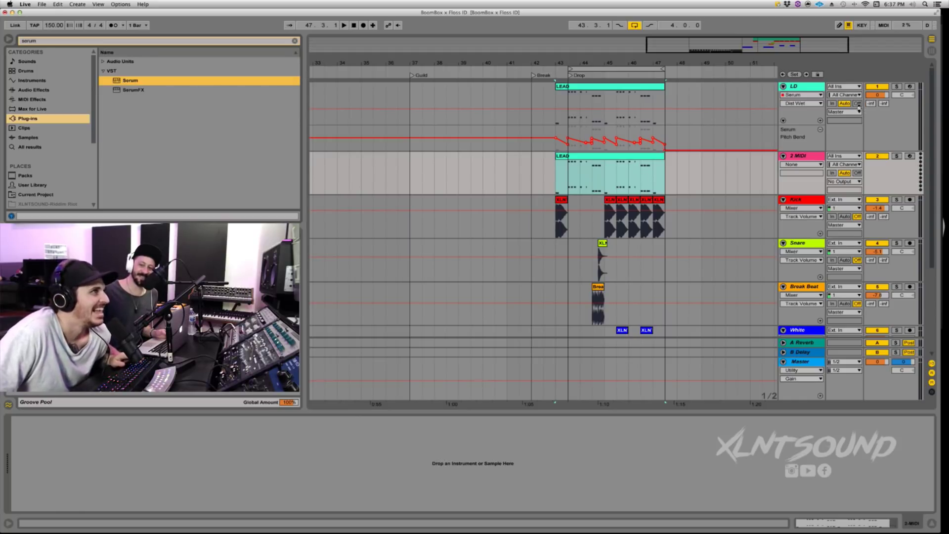
key(Return)
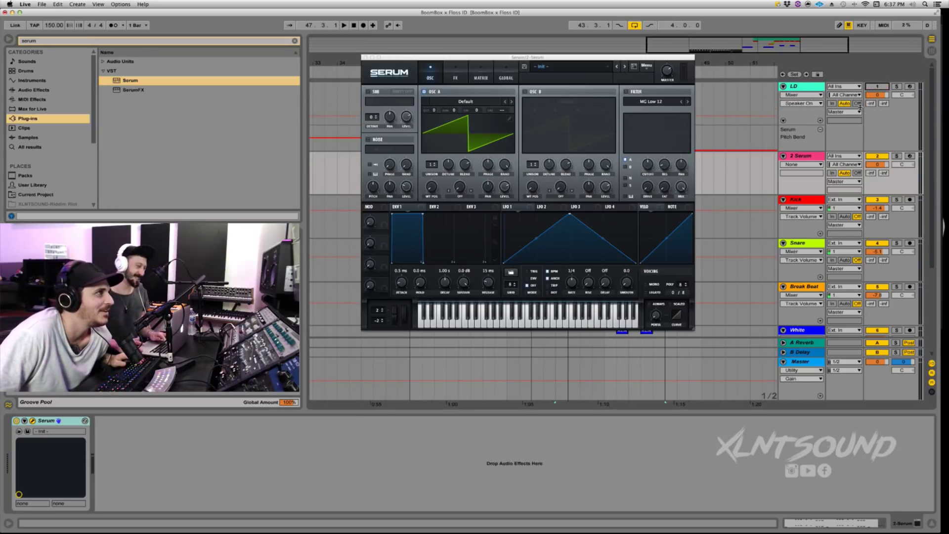
drag(694, 329, 740, 367)
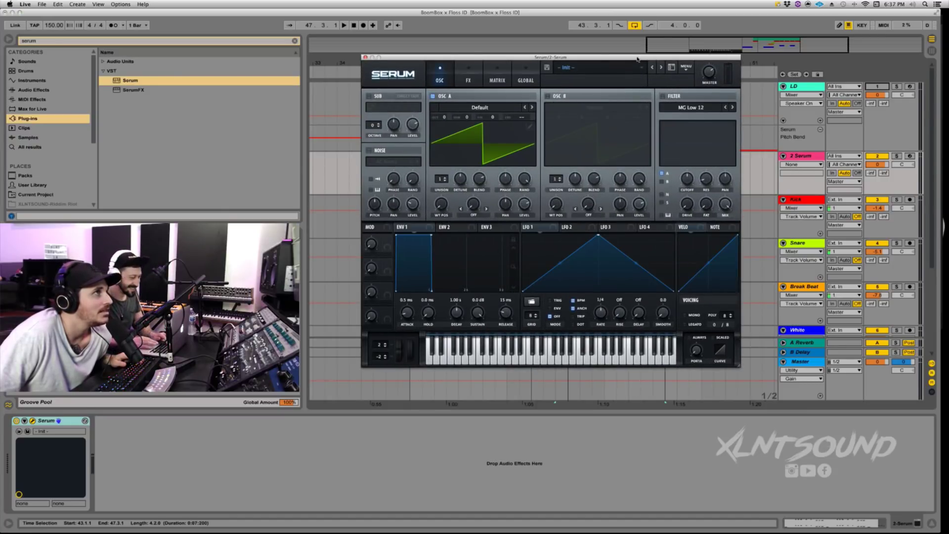
drag(637, 59, 656, 53)
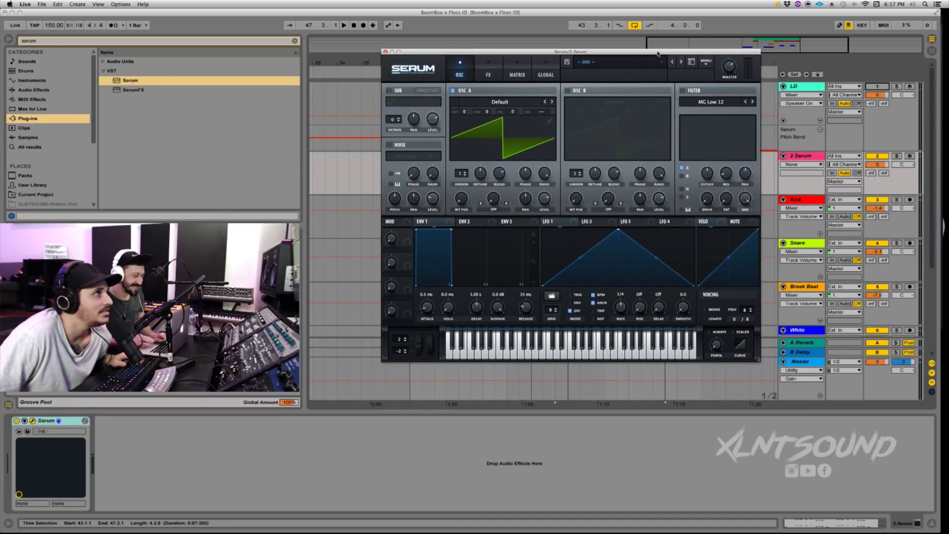
- Solo the new Serum track and play its LEAD clip with the initial patch
click(896, 157)
key(space)
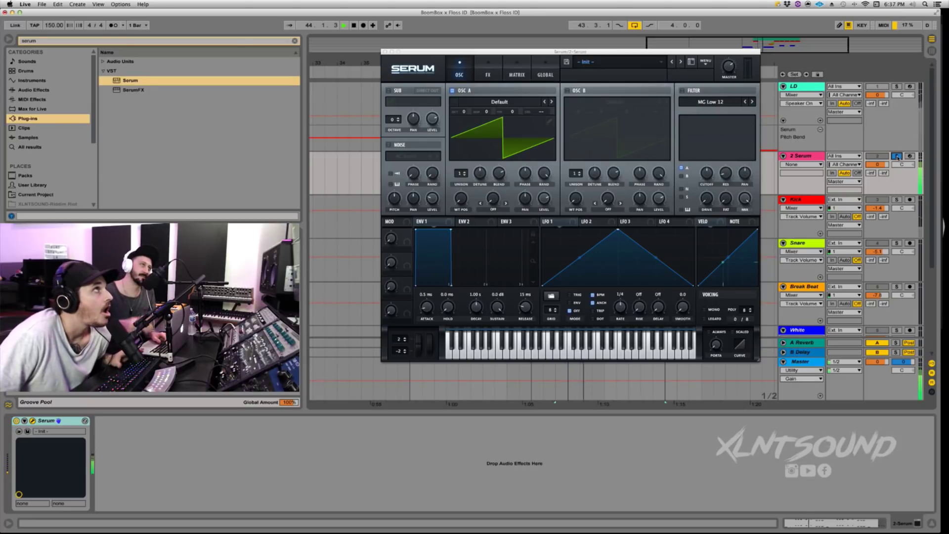
key(space)
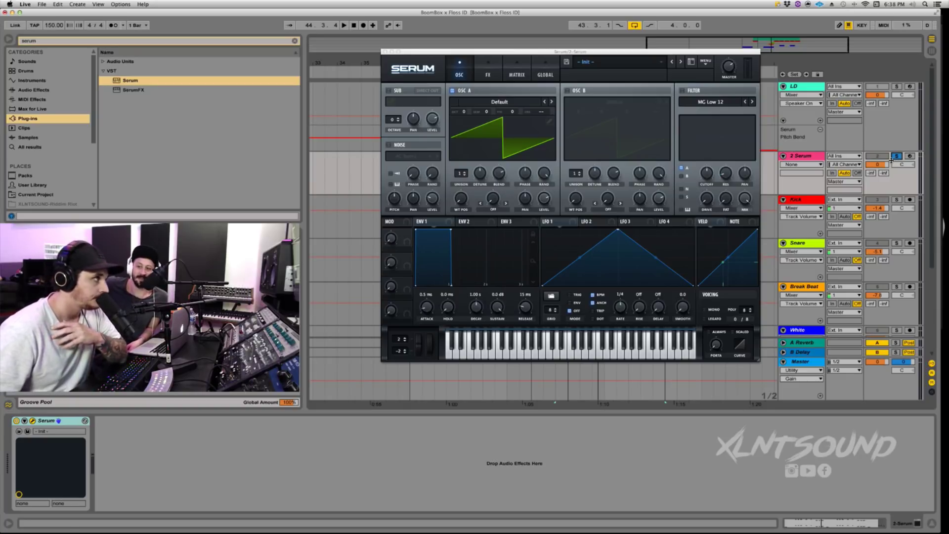
- Copy the LD track's Boombox Floss effect rack onto the Serum track after the instrument and deactivate the copy
click(794, 131)
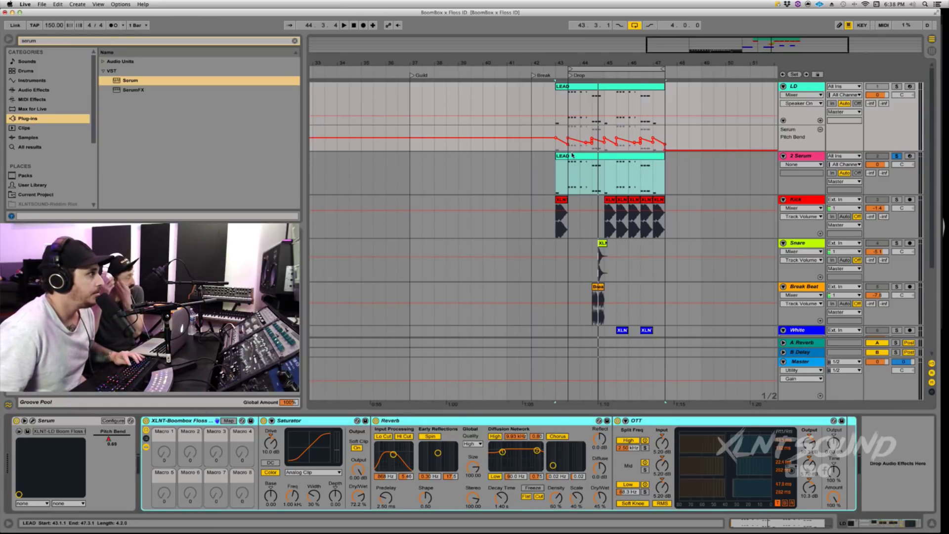
click(801, 155)
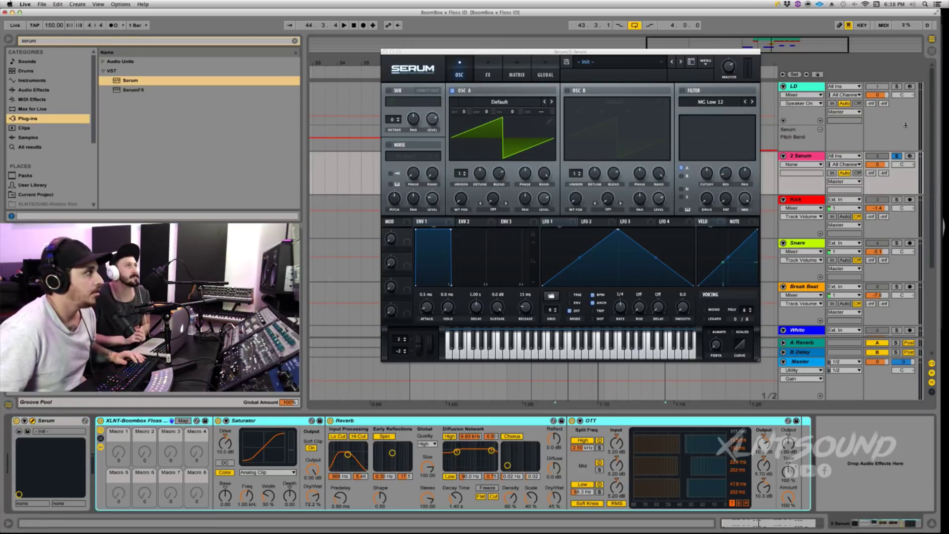
key(0)
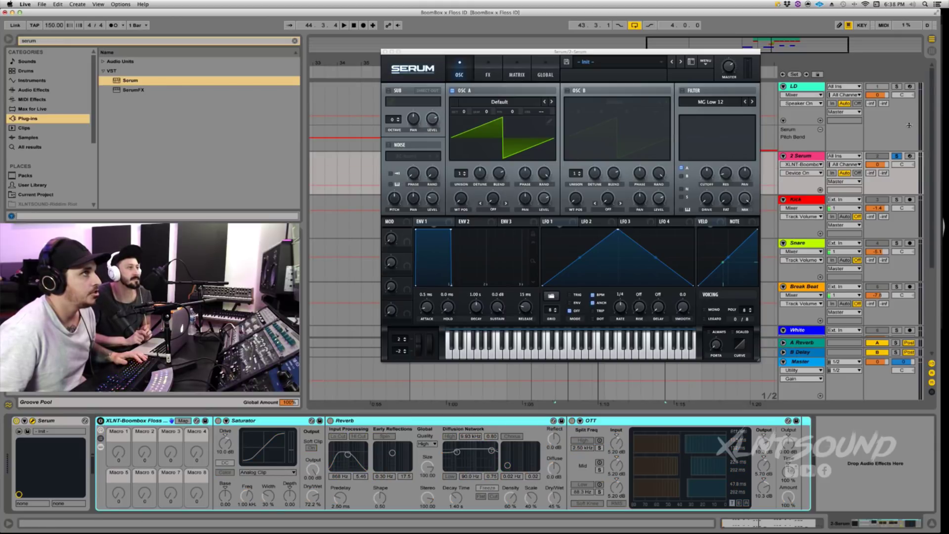
- Clear the Serum track's solo, set Serum's downward pitch bend range to -4, and close its plug-in window
click(896, 156)
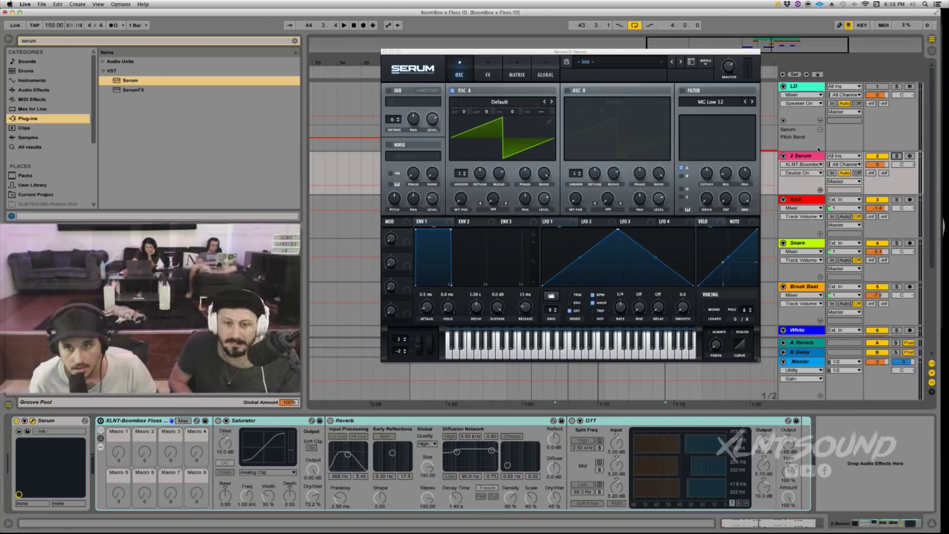
key(space)
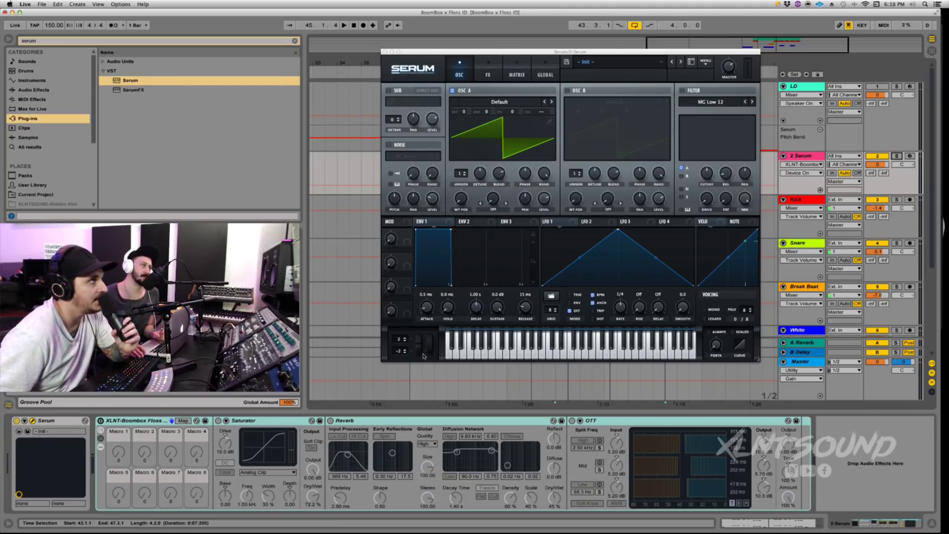
drag(400, 351, 400, 358)
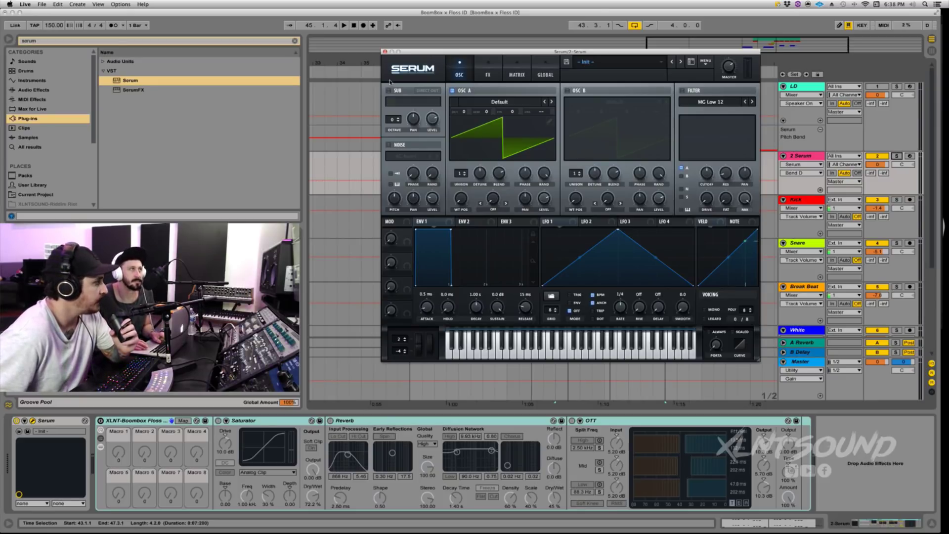
click(385, 52)
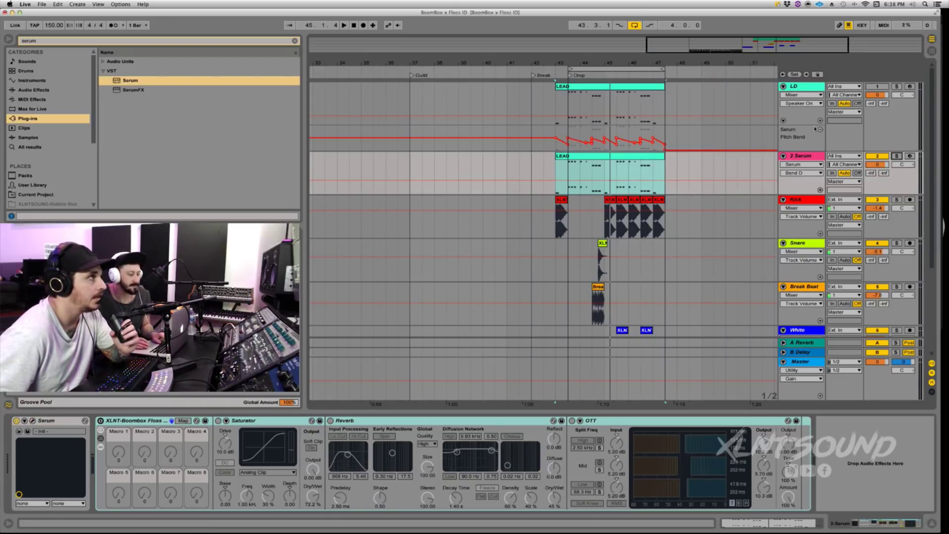
- Copy the LD track's Pitch Bend automation from 43.1.1 to 47.3.1 into a new Pitch Bend lane on the Serum track and play it
drag(665, 134, 555, 137)
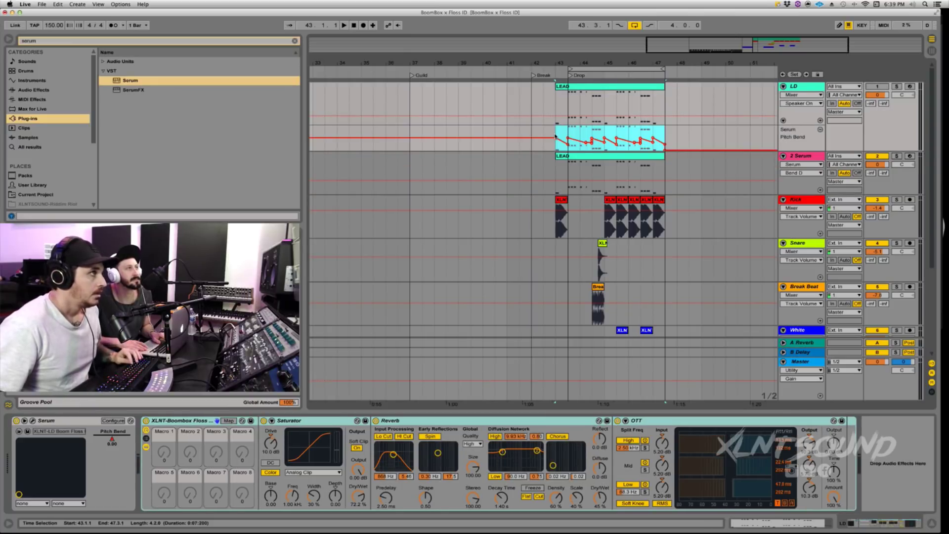
key(Down)
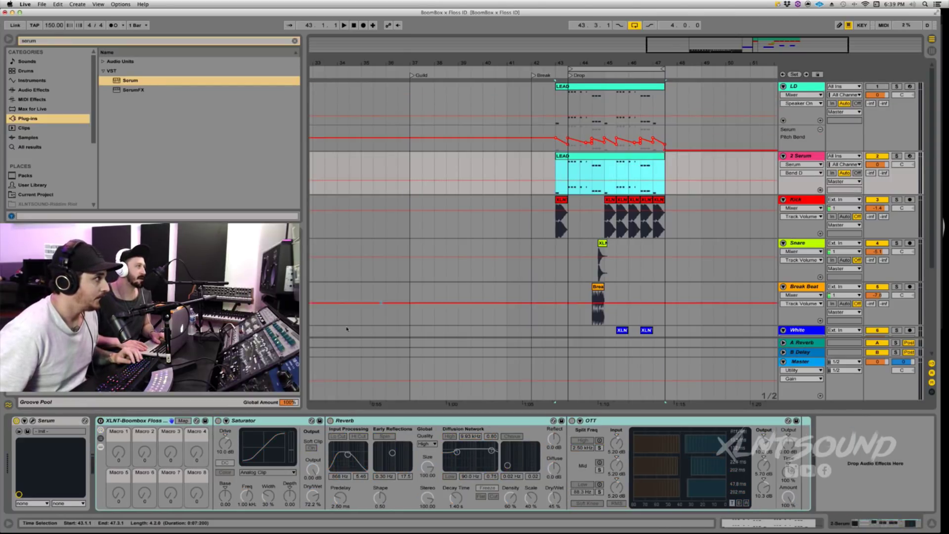
click(33, 421)
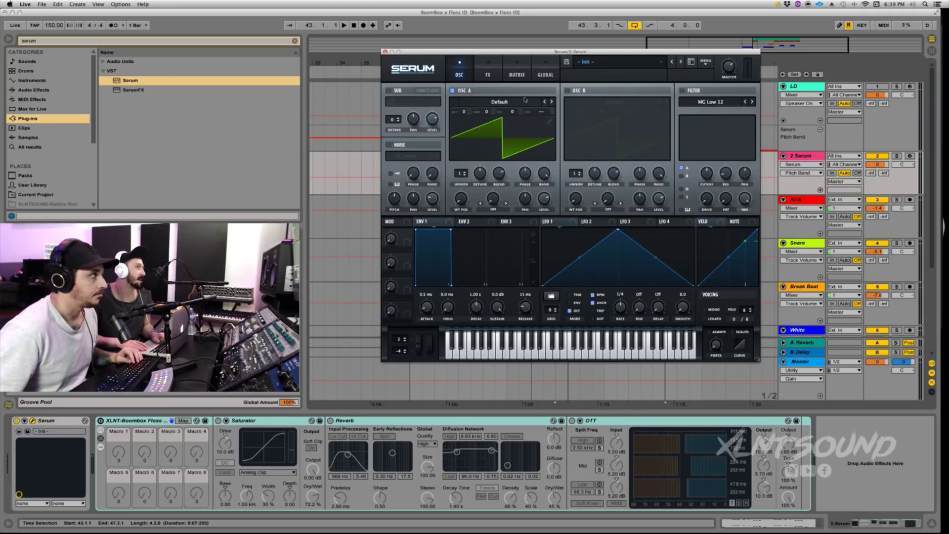
click(384, 51)
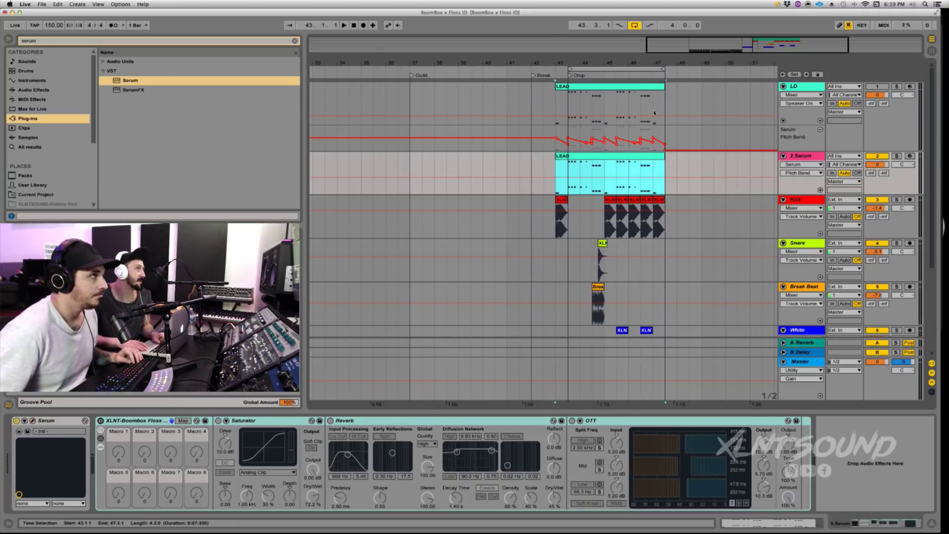
click(820, 190)
click(555, 202)
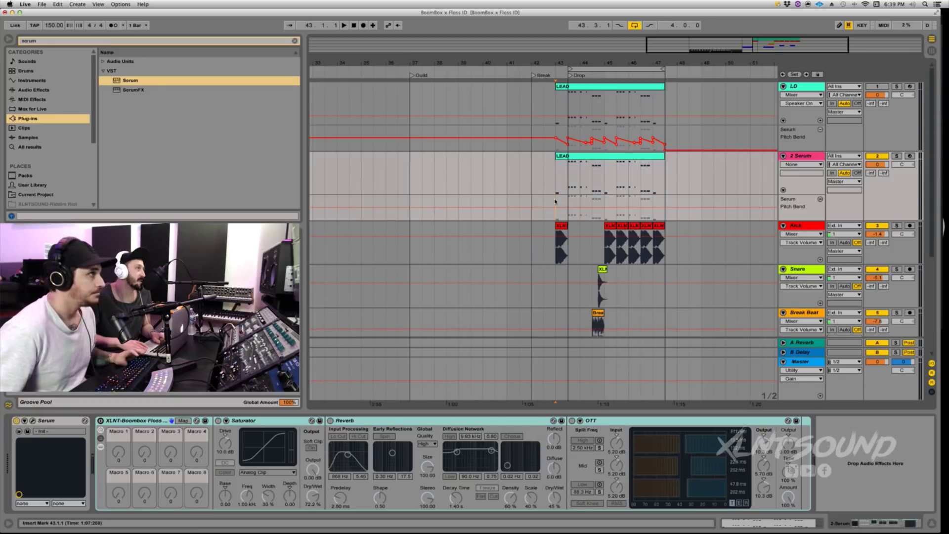
key(super+v)
key(space)
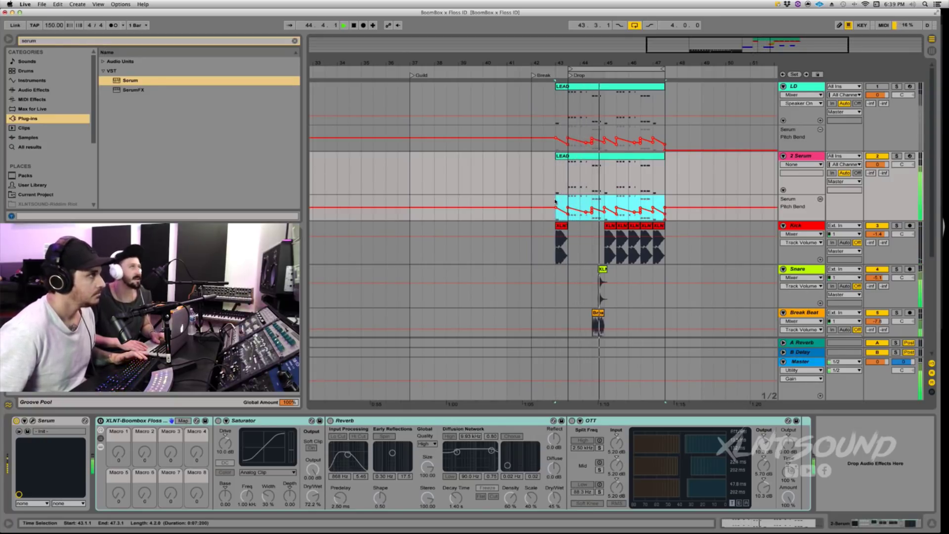
key(space)
- Open the Serum track's LEAD clip in the note editor and fold it to show only the used notes
double_click(608, 187)
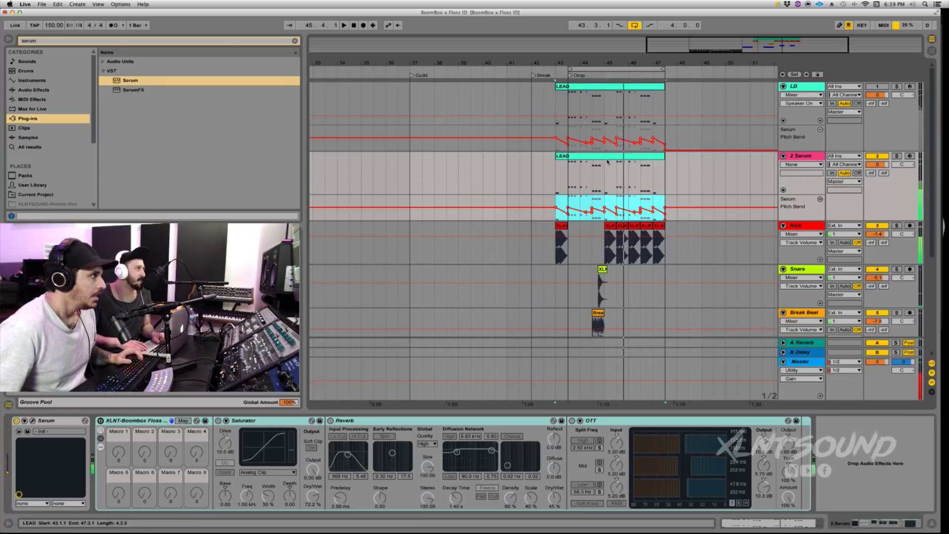
scroll(337, 424, up, 2)
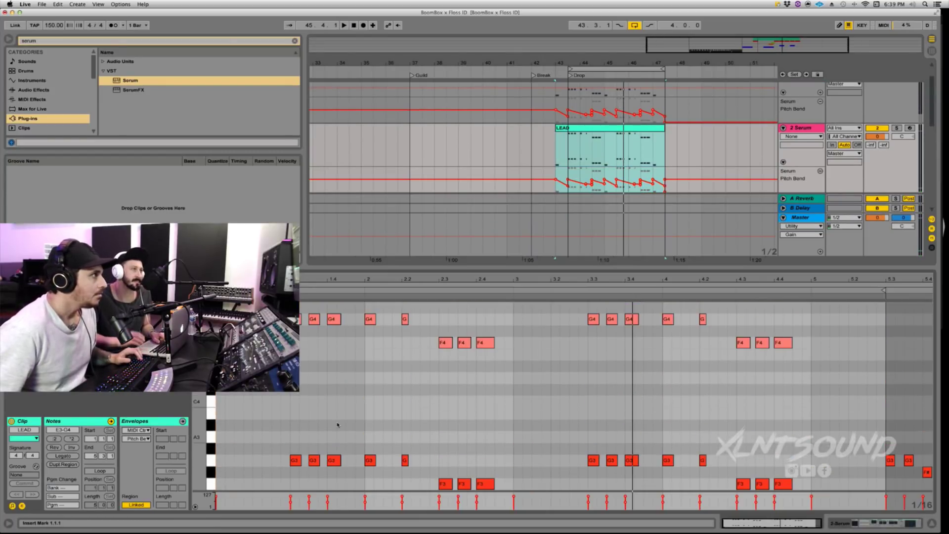
key(f)
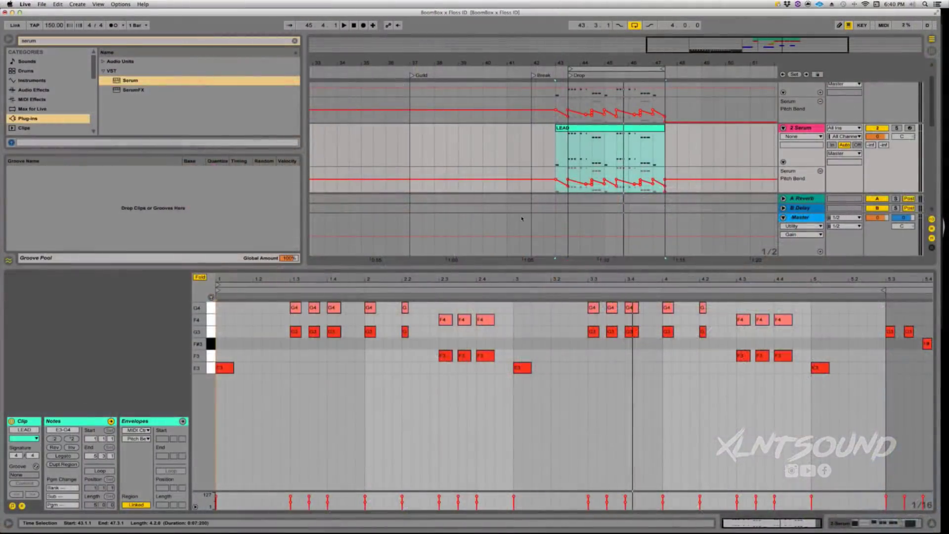
- Reopen the Serum track's plug-in window and set oscillator A to octave +1 with 16 unison voices
key(shift+Tab)
key(plus)
key(minus)
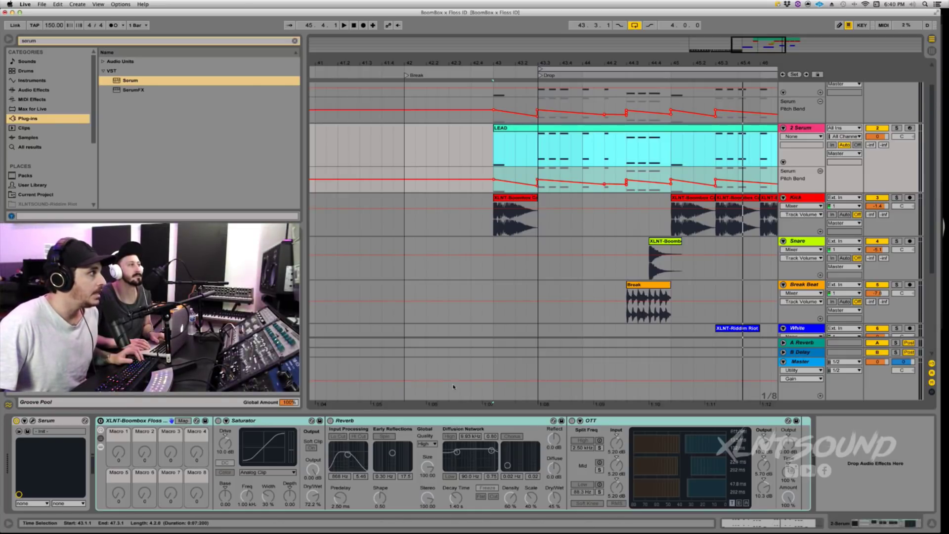
click(38, 422)
click(33, 421)
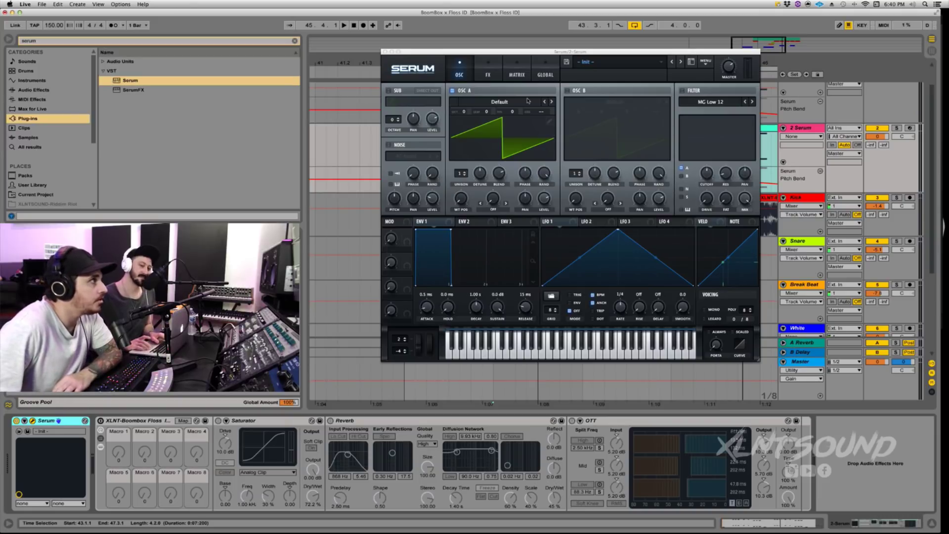
click(463, 113)
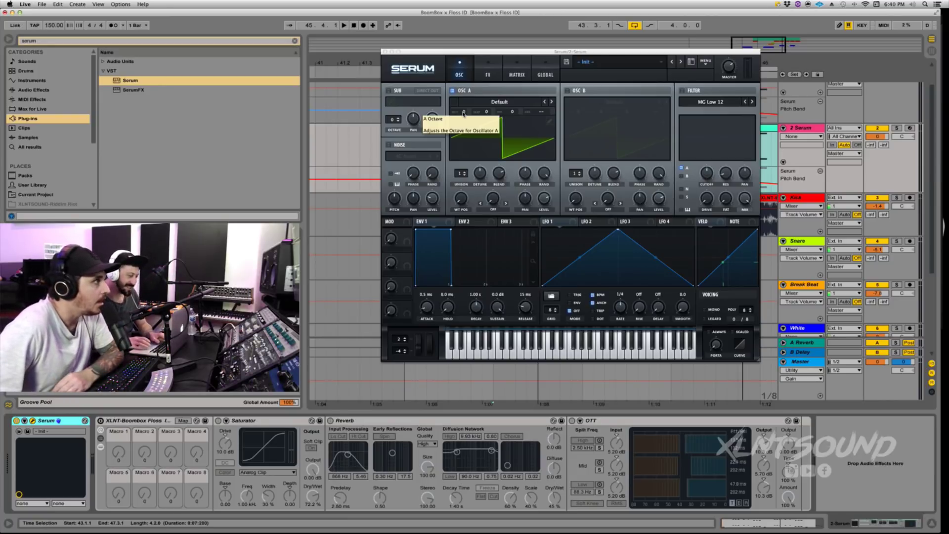
drag(463, 114, 458, 116)
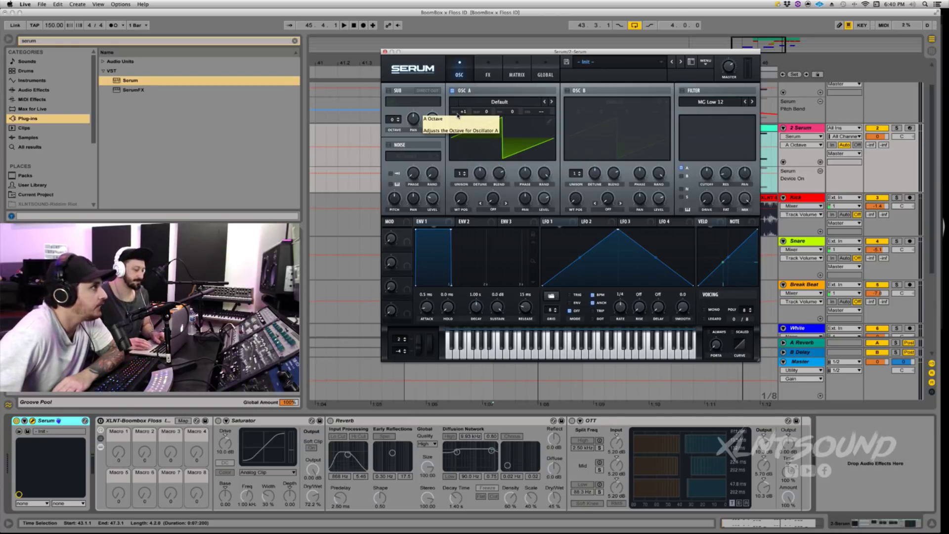
drag(460, 174, 462, 158)
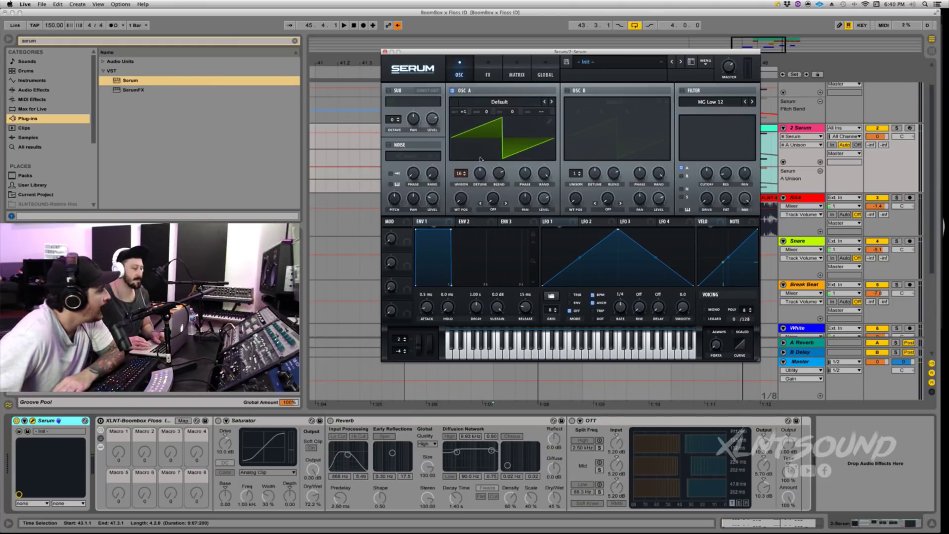
- Lower oscillator A's unison detune and blend, playing the drop to hear the changes
drag(477, 178, 476, 190)
key(space)
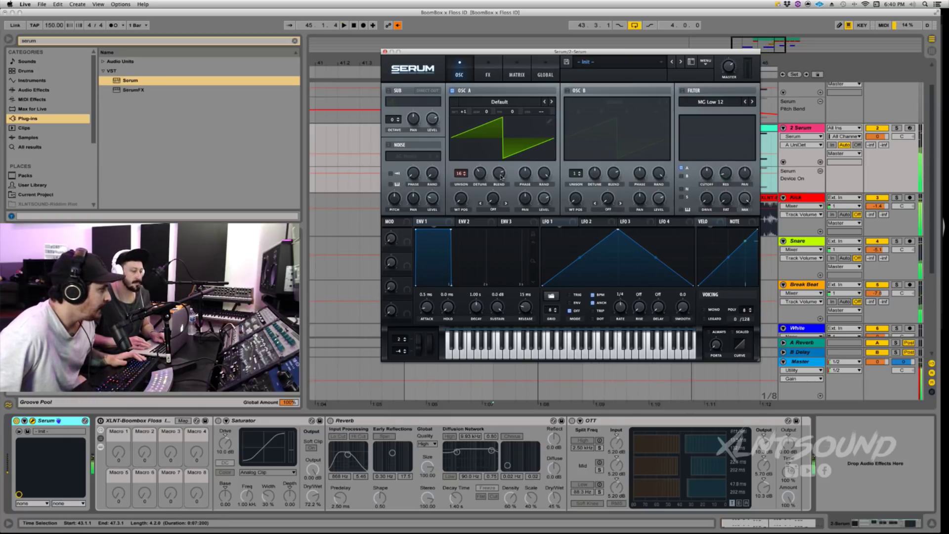
drag(500, 178, 502, 185)
key(space)
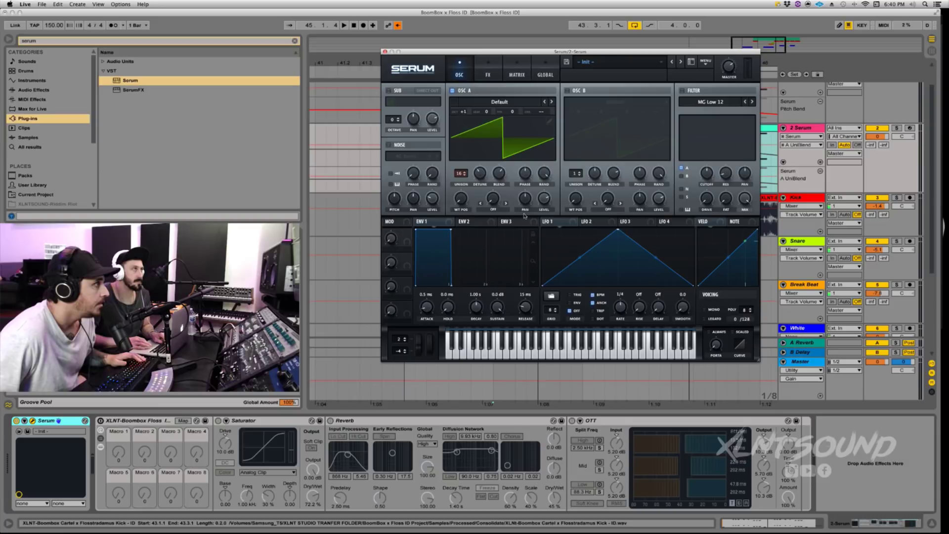
- Set envelope 1's attack to 88 ms in Serum
click(544, 198)
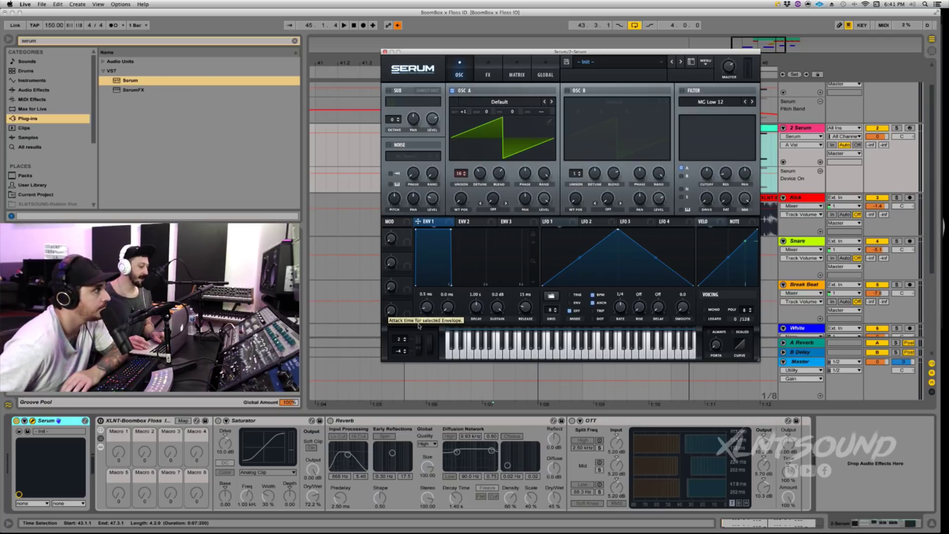
click(424, 297)
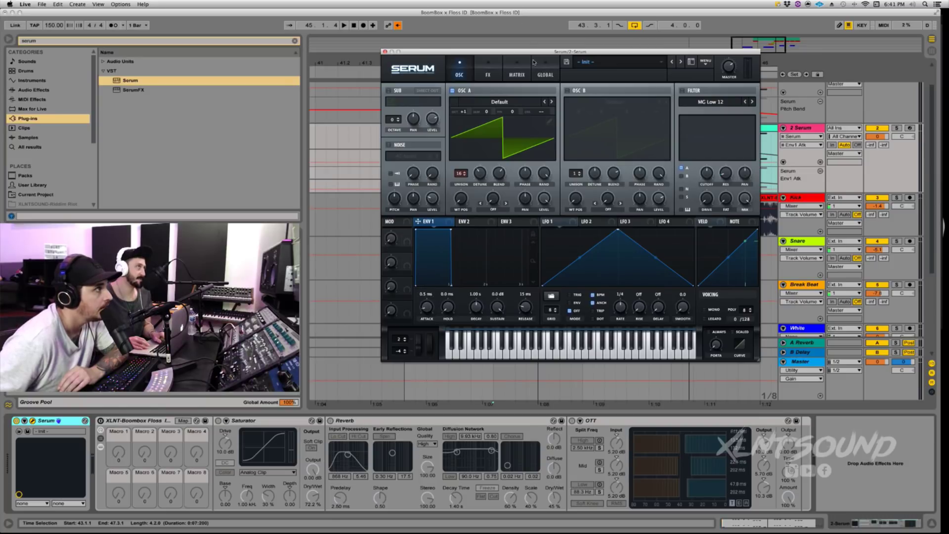
click(517, 72)
click(545, 72)
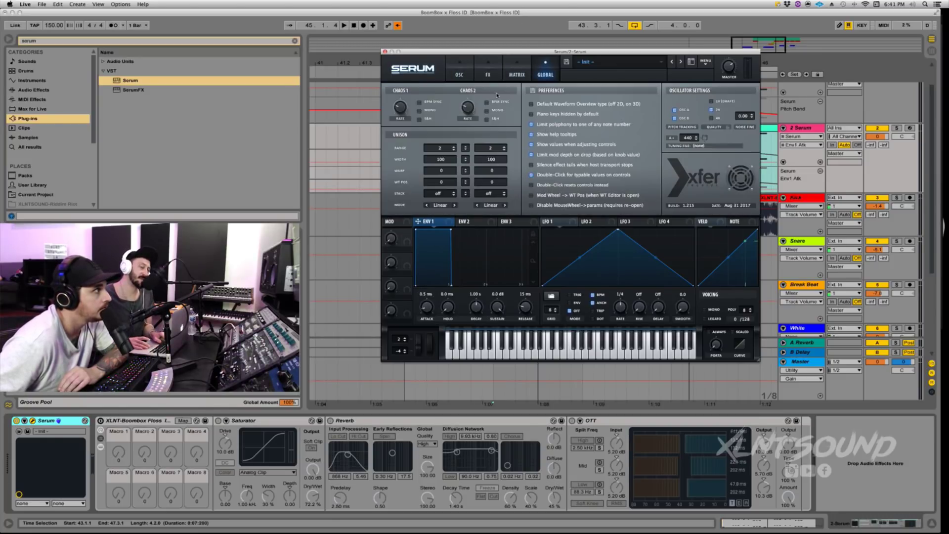
click(469, 75)
mouse_move(427, 309)
drag(427, 309, 427, 296)
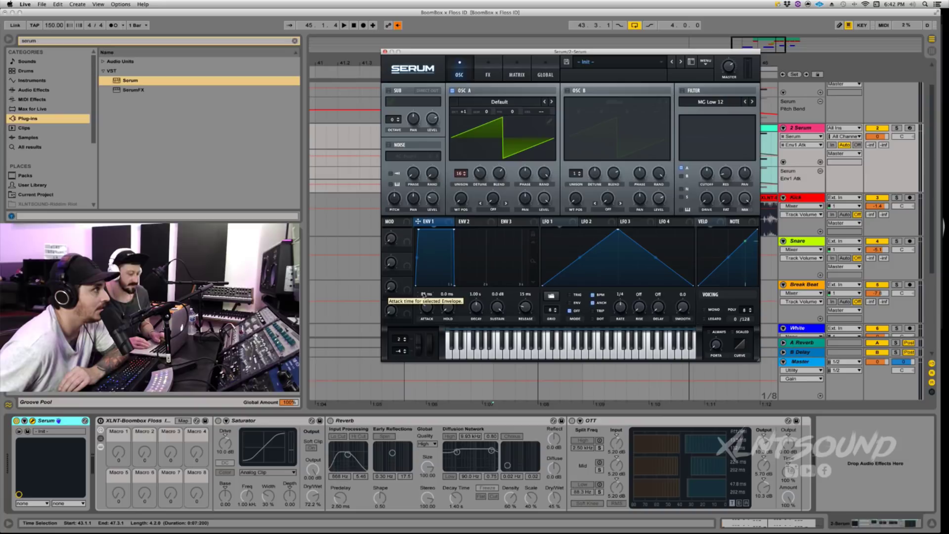
- Set envelope 1's decay to 68 ms, sustain to minus infinity dB and release to 115 ms, and play the drop
click(473, 311)
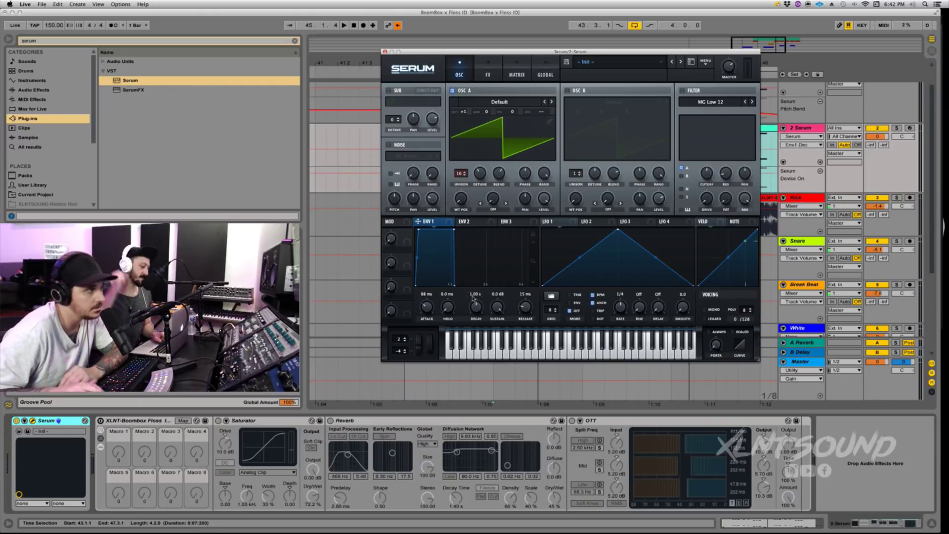
drag(473, 299, 472, 440)
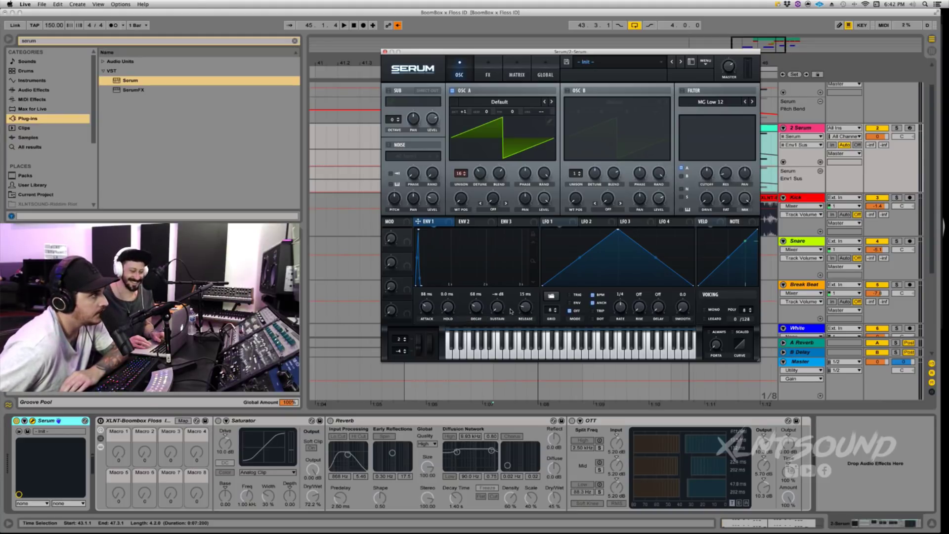
click(525, 308)
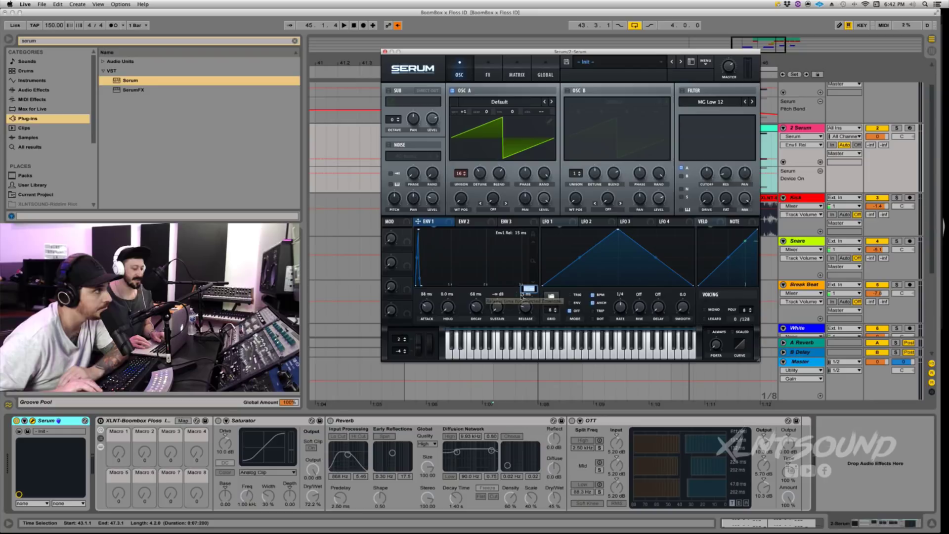
text(5)
key(Return)
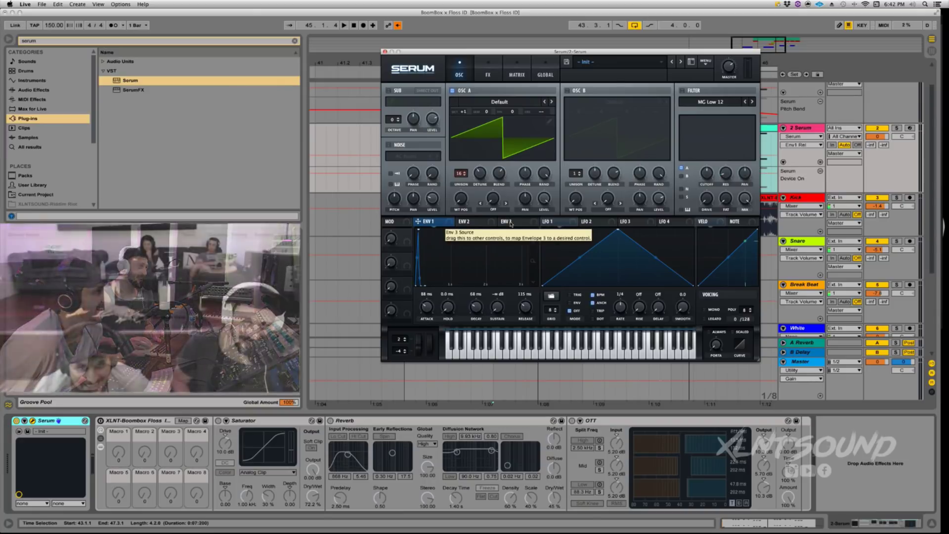
key(space)
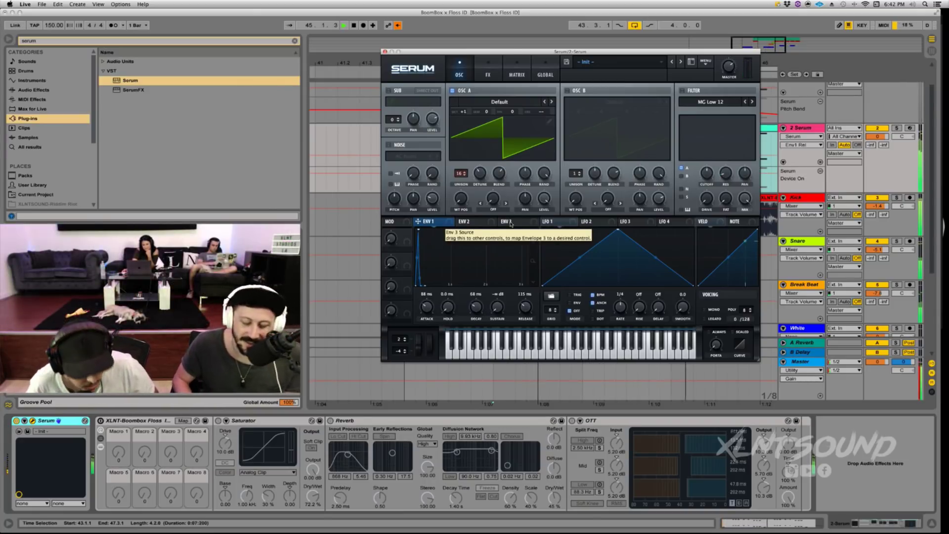
key(space)
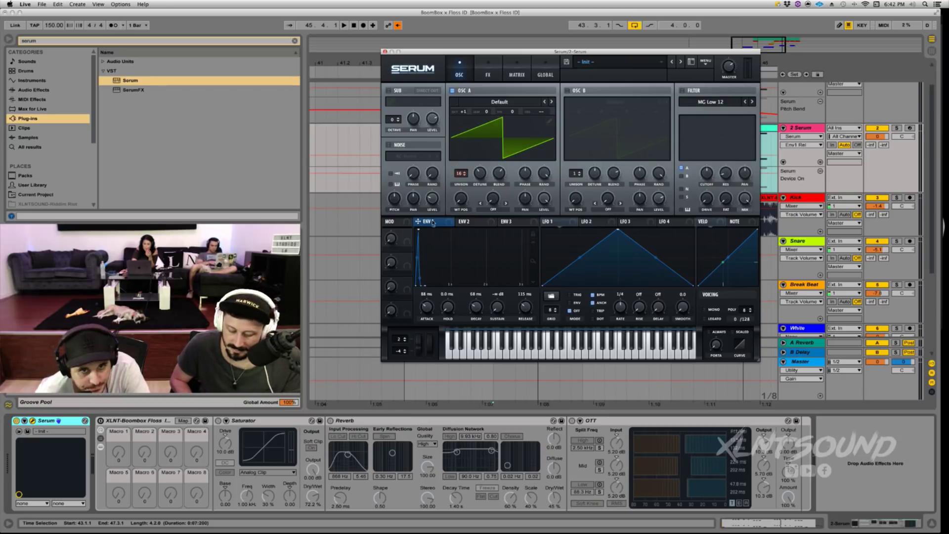
- Set envelope 2's attack to 0.0 ms, decay to 30 ms and sustain to 32%
click(478, 223)
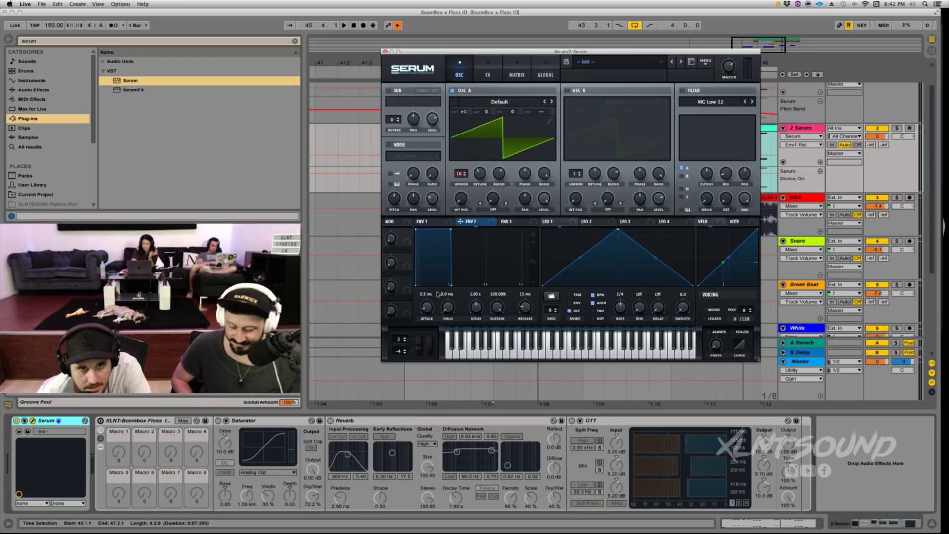
drag(429, 310, 435, 302)
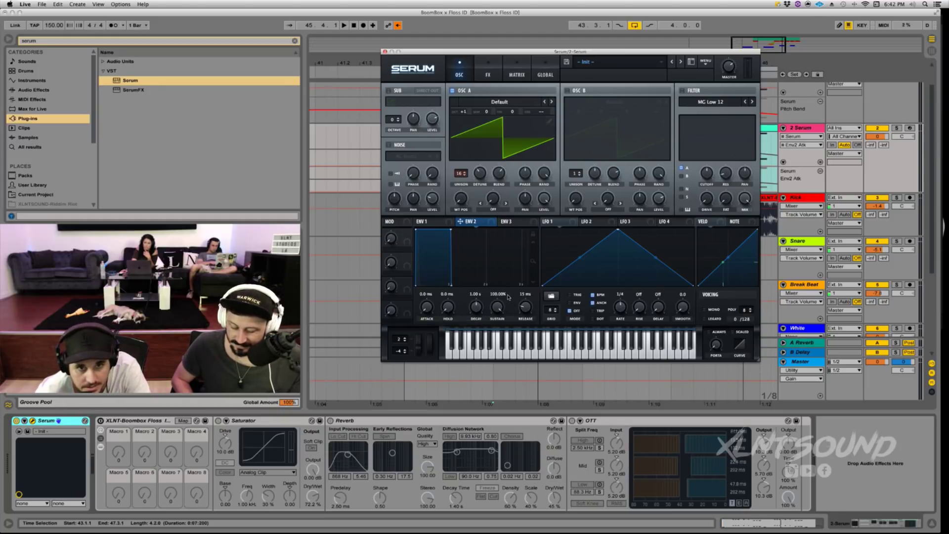
click(476, 295)
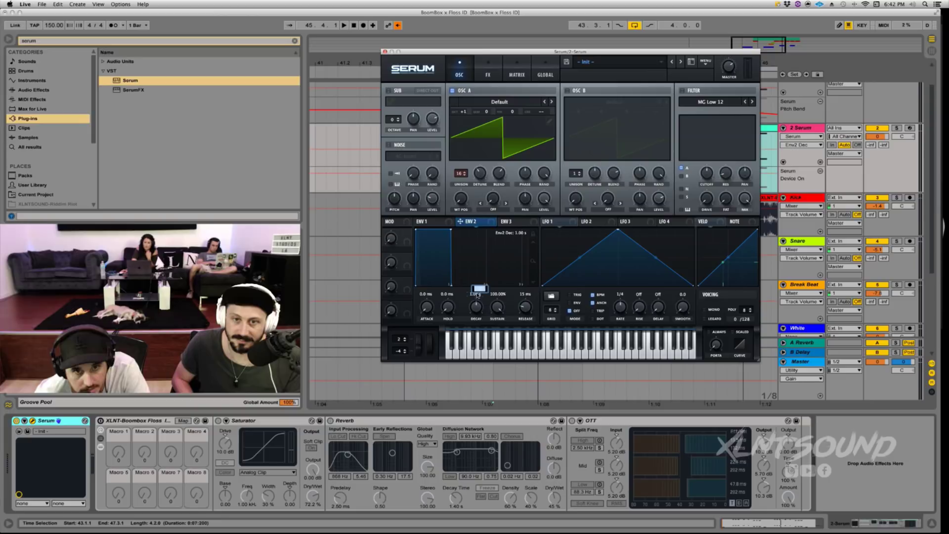
drag(476, 295, 477, 326)
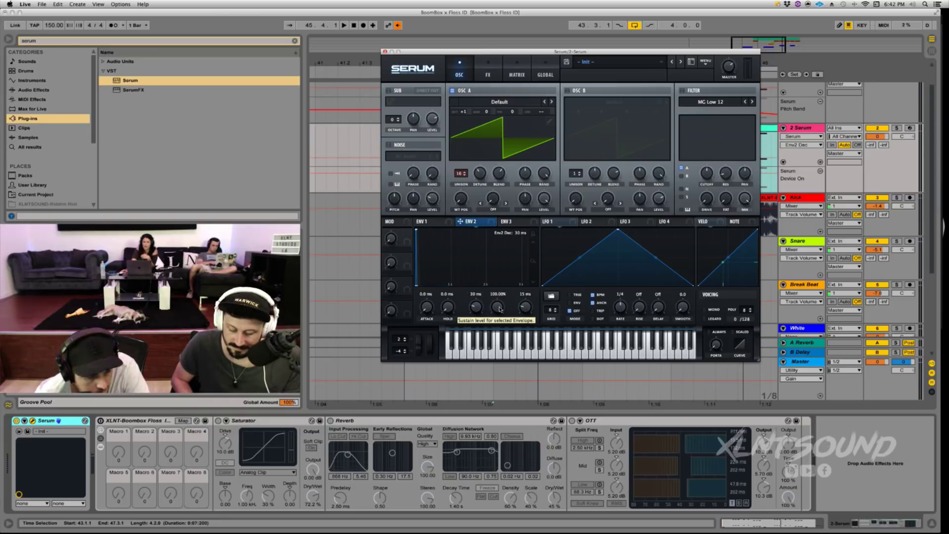
drag(499, 303, 499, 329)
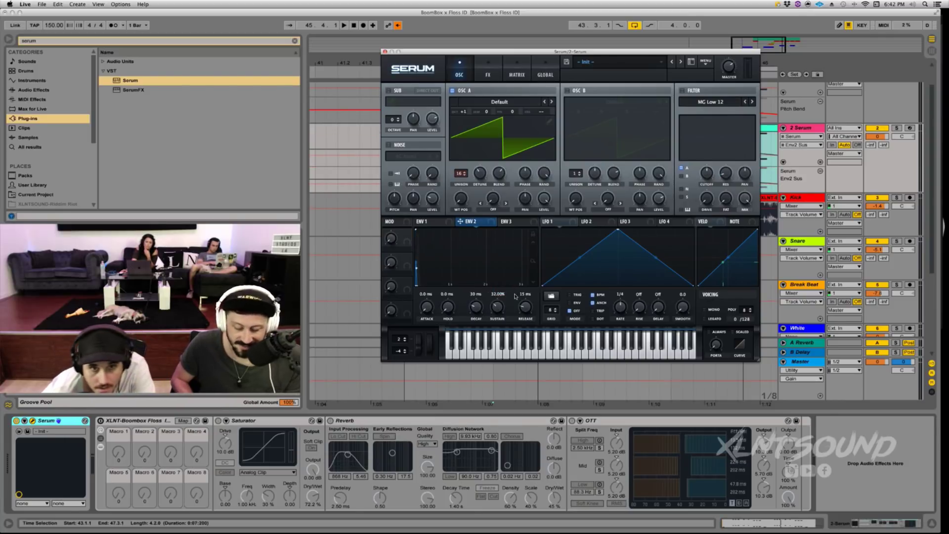
- Change envelope 2's decay to 33 ms, sustain to 0% and release to 0.0 ms
click(477, 297)
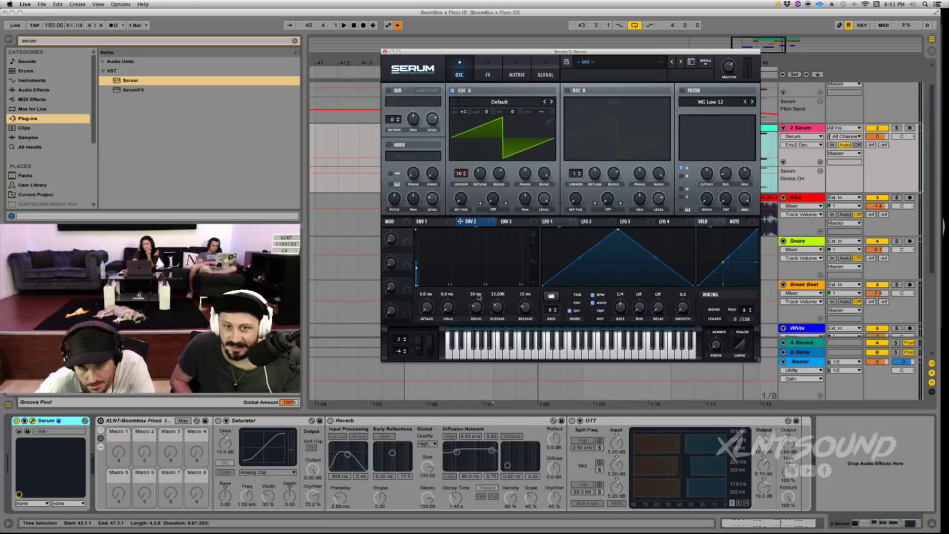
double_click(478, 295)
text(32)
key(Return)
drag(496, 306, 497, 346)
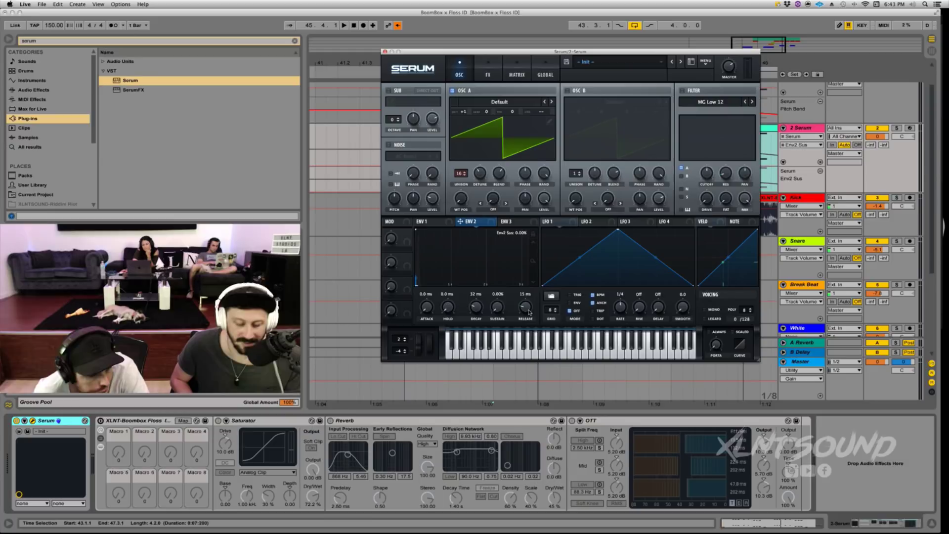
drag(527, 311, 527, 327)
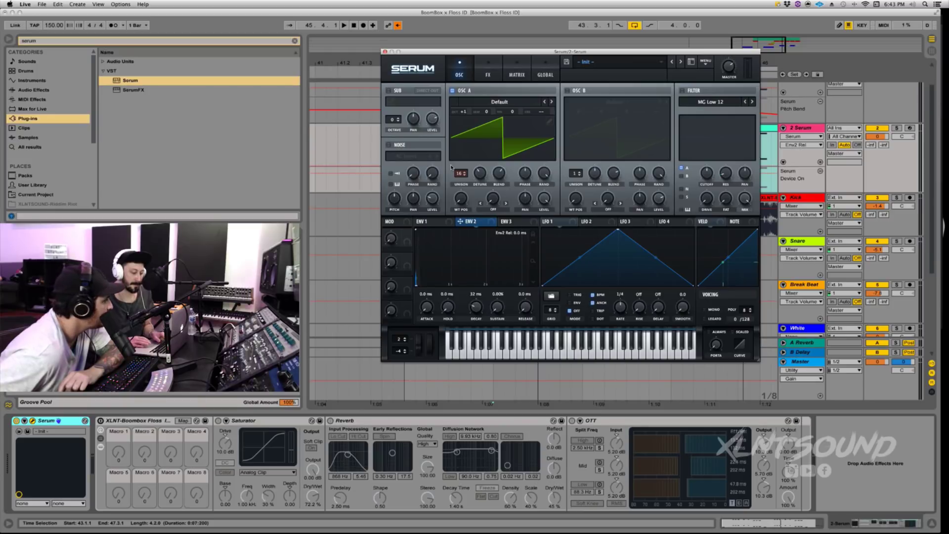
- Set envelope 3's decay to 13 ms and its sustain to 0%
click(509, 222)
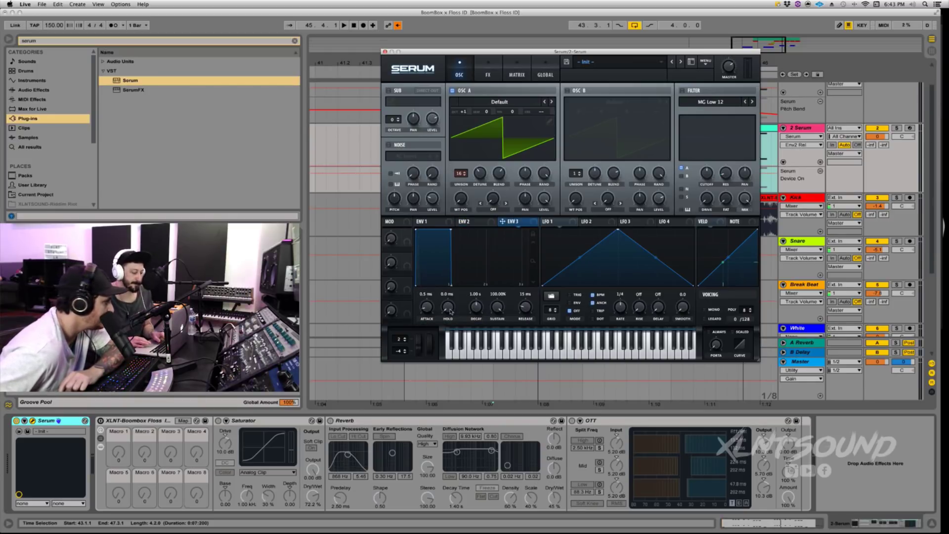
click(477, 298)
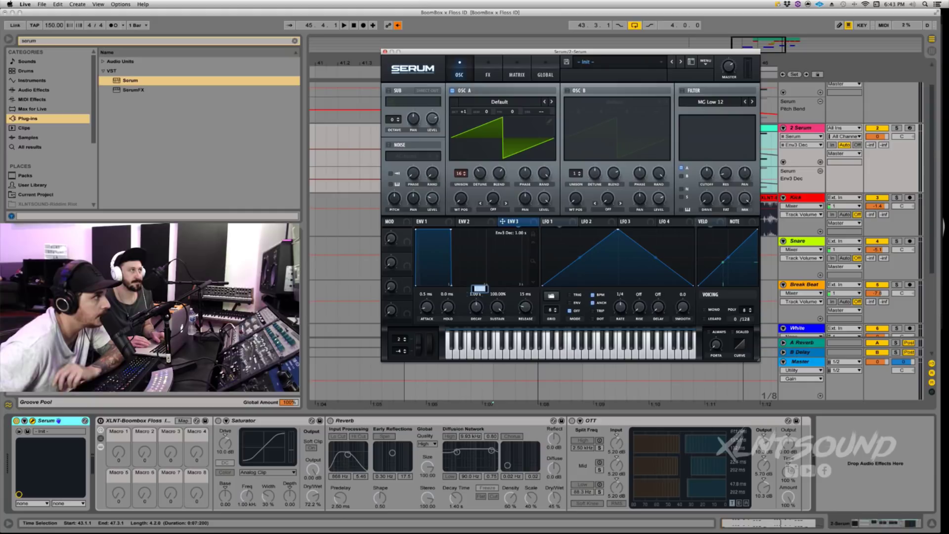
key(Return)
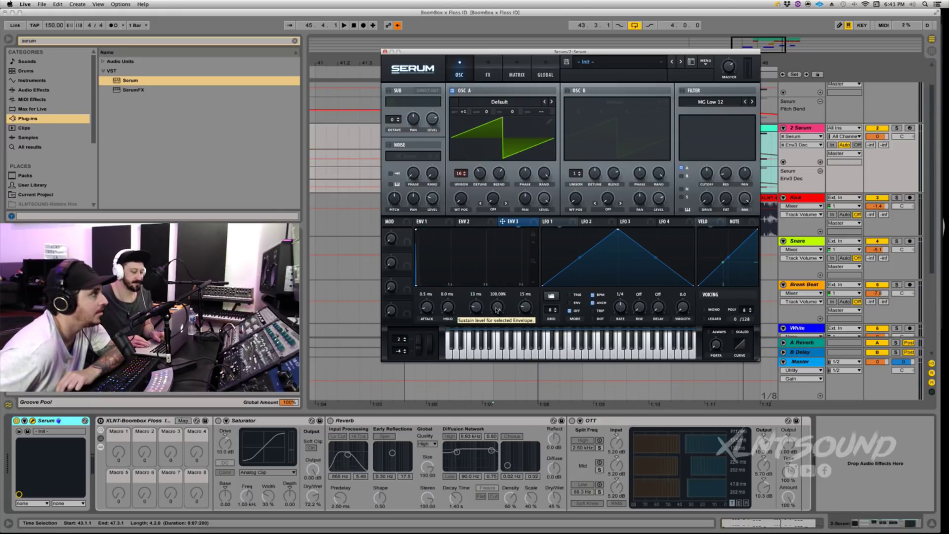
drag(497, 310, 493, 307)
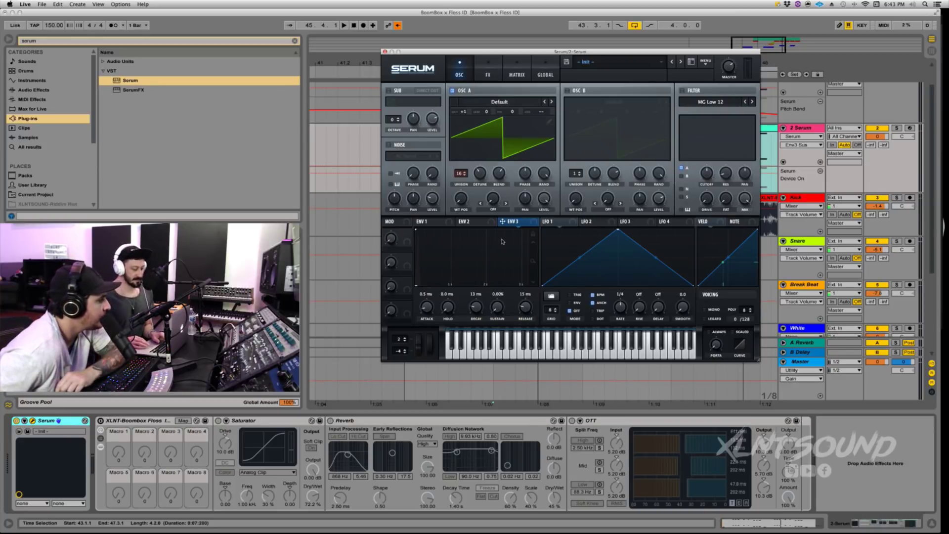
- Reshape LFO 1 into an early peak with a curved fall to zero, and set it to Env mode at rate 1/8
click(562, 223)
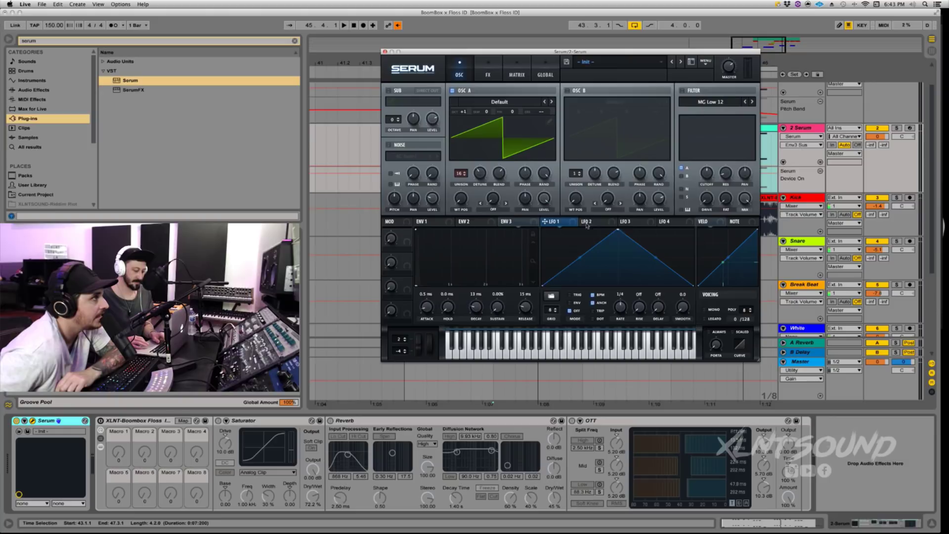
drag(618, 229, 579, 216)
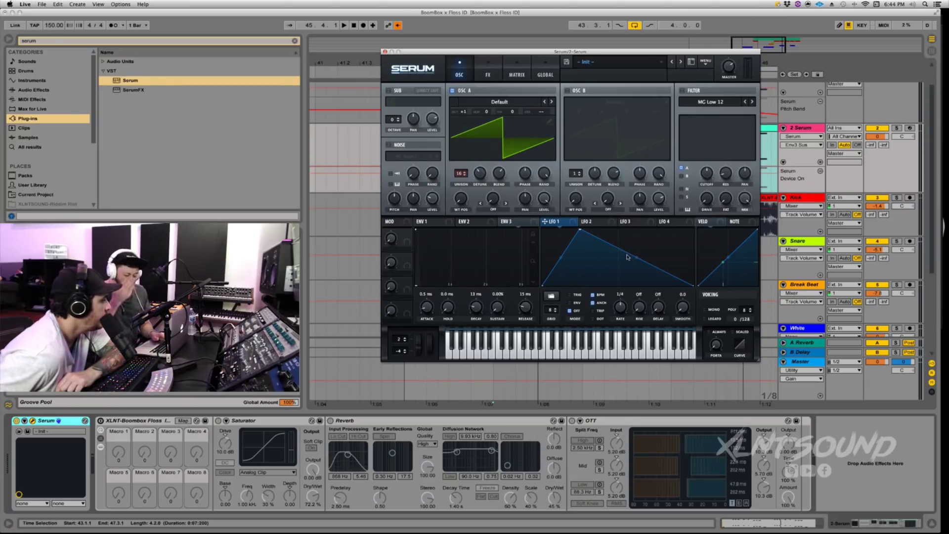
drag(627, 256, 632, 301)
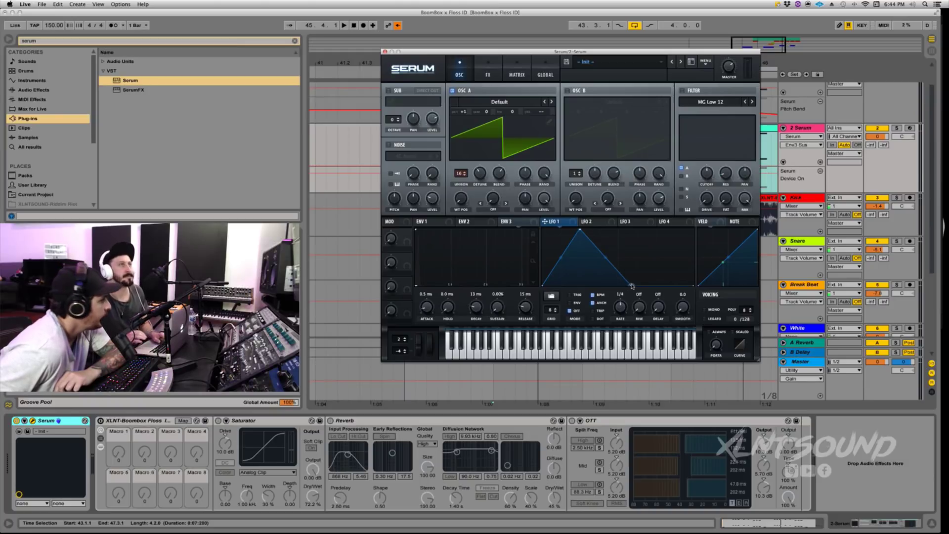
drag(605, 259, 603, 265)
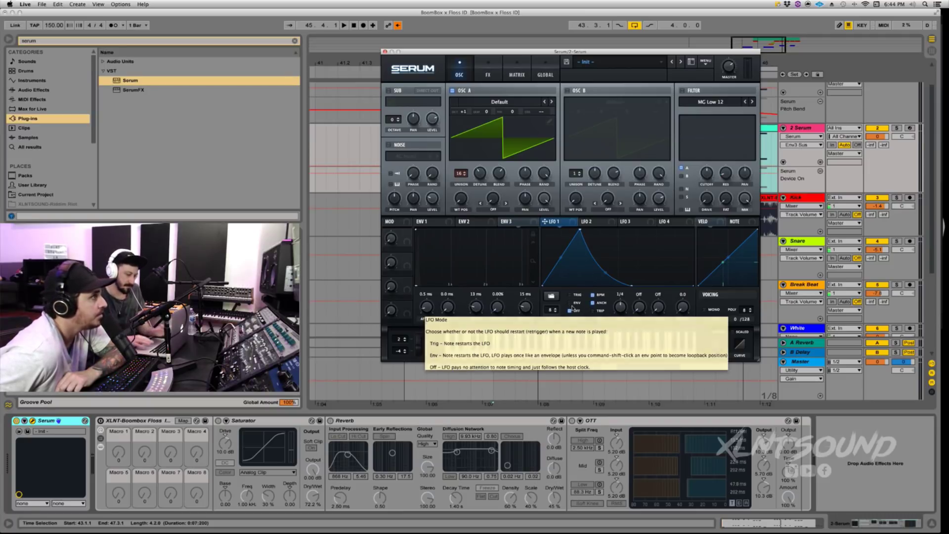
click(570, 303)
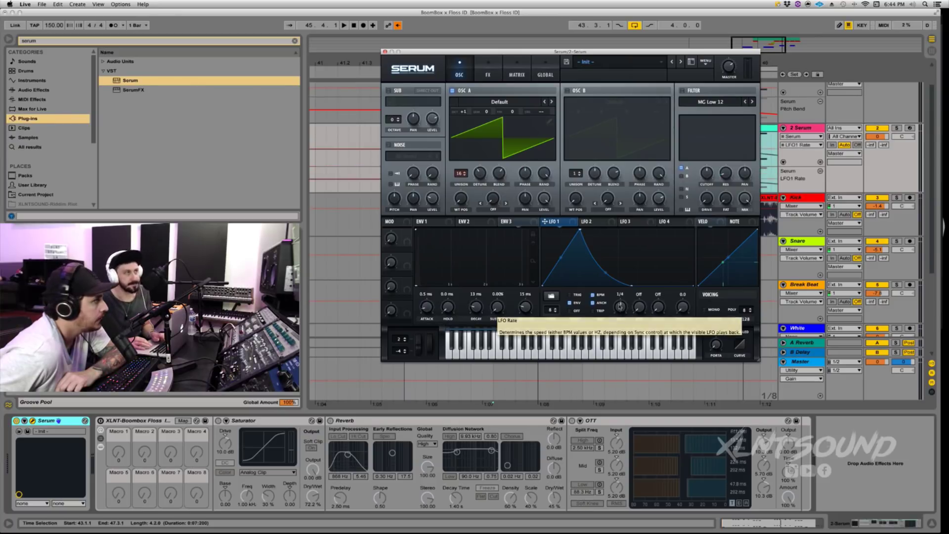
drag(621, 307, 621, 309)
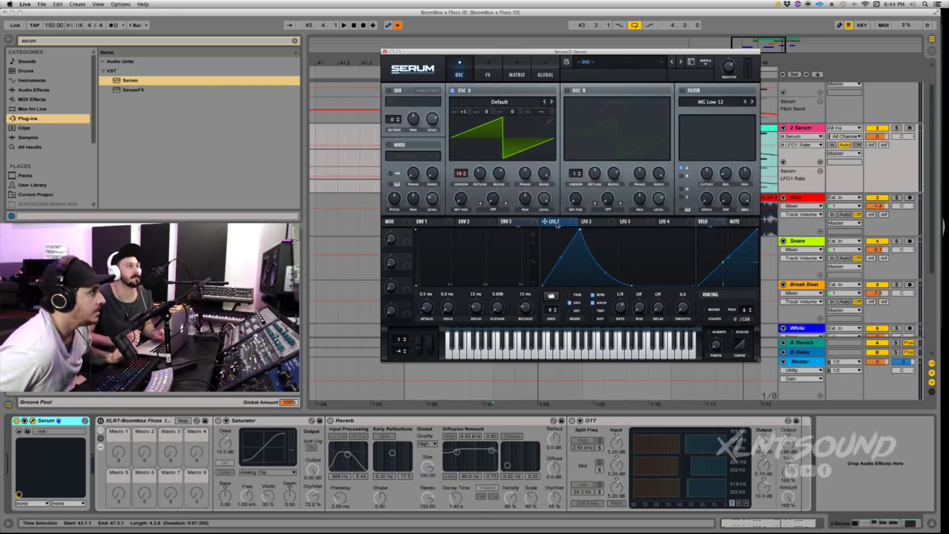
- Route Env 2 to master tuning in the first modulation matrix slot, adjust its amount slightly, and play the drop
click(448, 225)
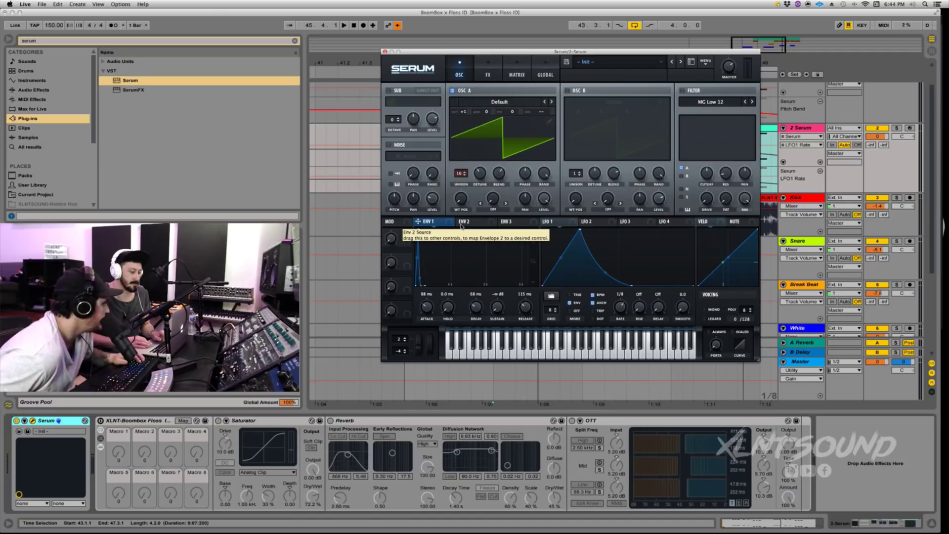
click(461, 223)
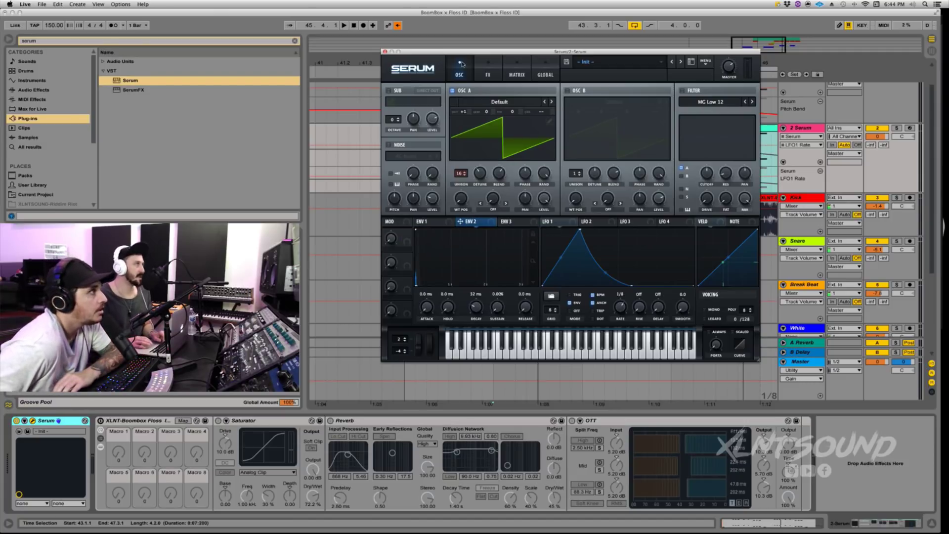
click(523, 72)
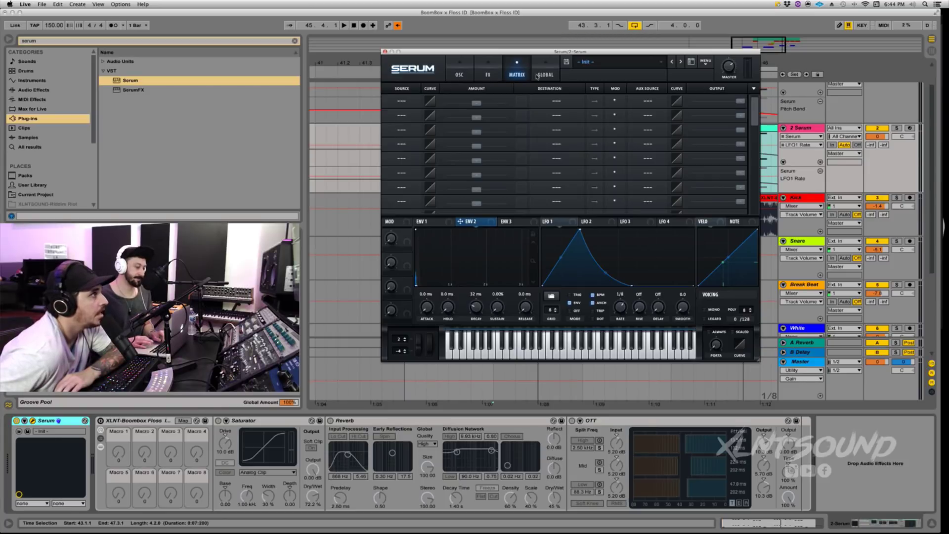
click(404, 102)
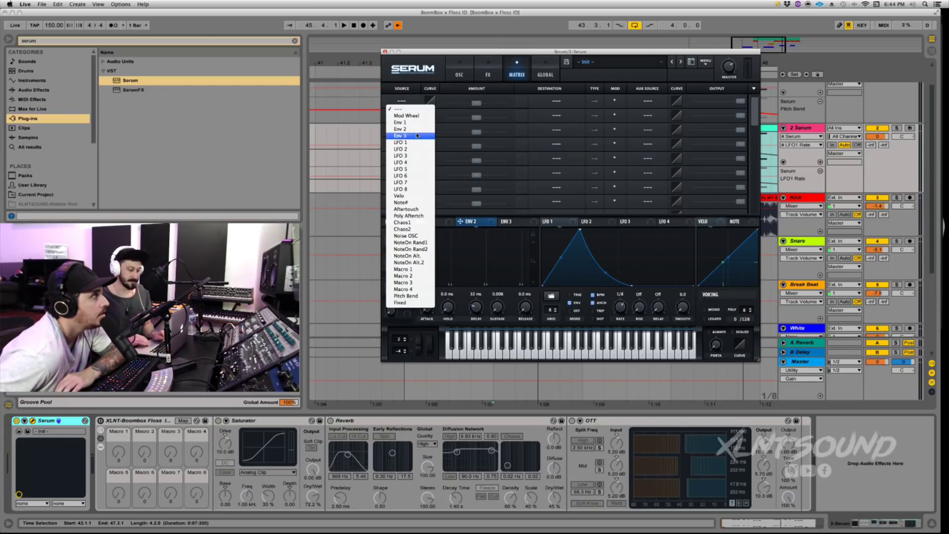
click(413, 130)
click(556, 101)
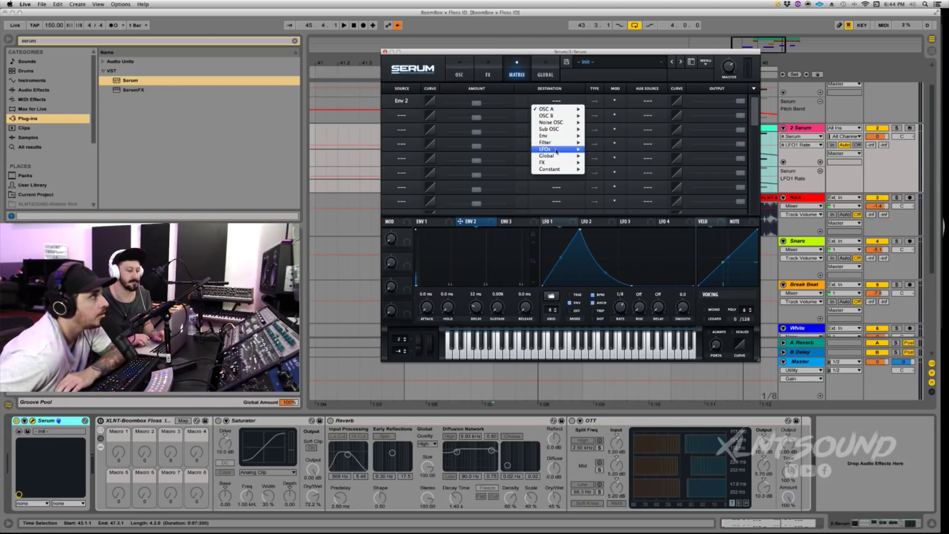
mouse_move(556, 156)
click(602, 156)
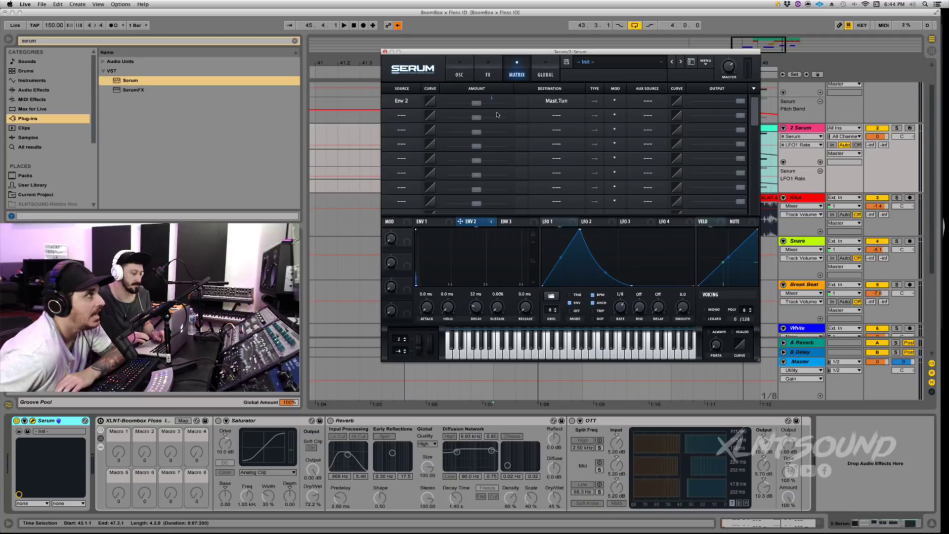
drag(489, 109, 478, 106)
key(space)
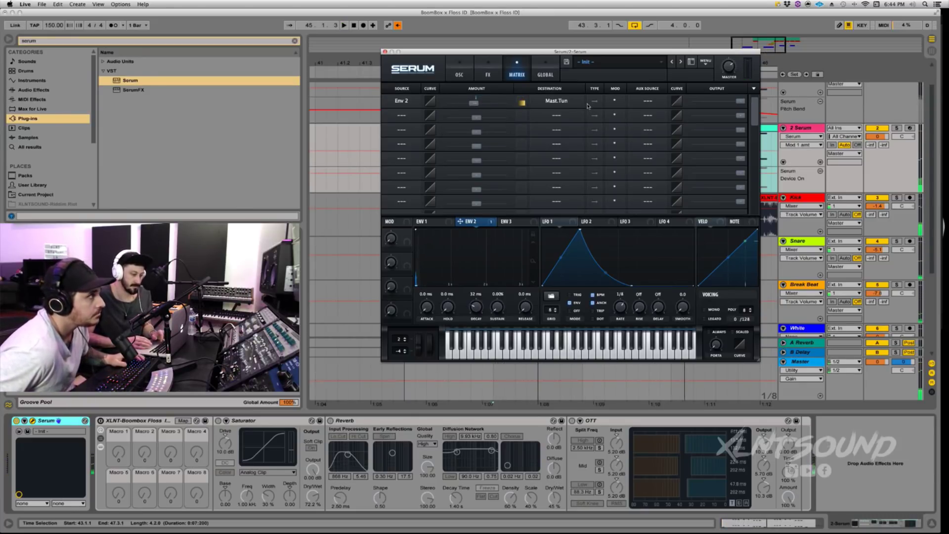
- Route envelope 3 to oscillator A's coarse pitch and play the drop
key(space)
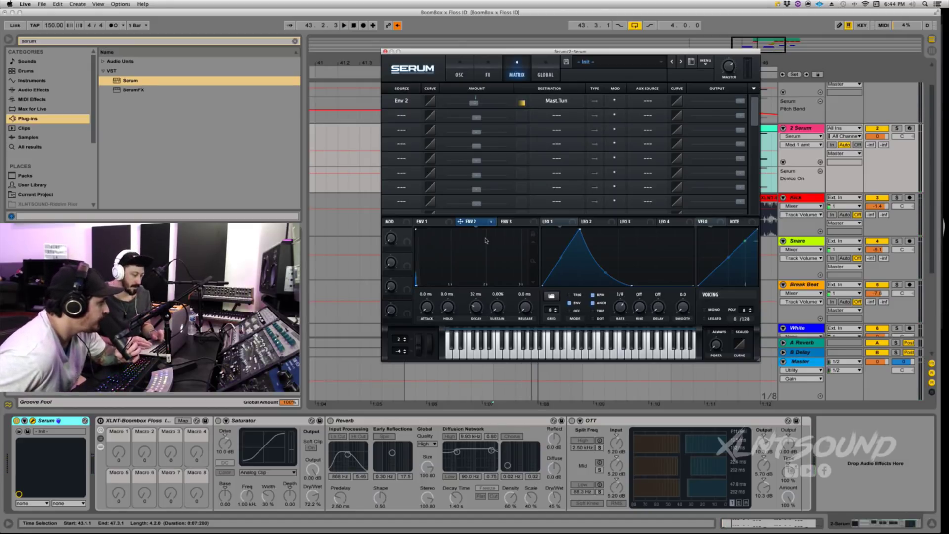
click(512, 222)
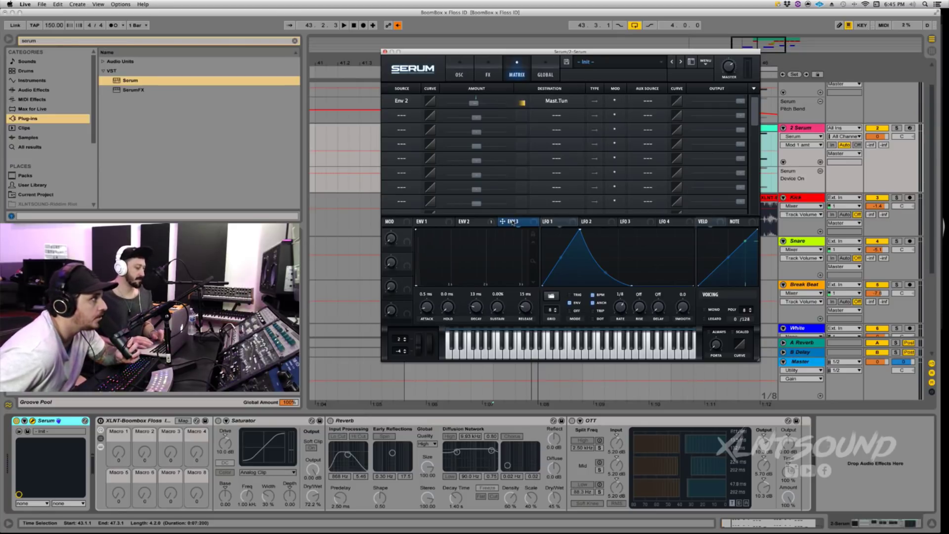
click(458, 75)
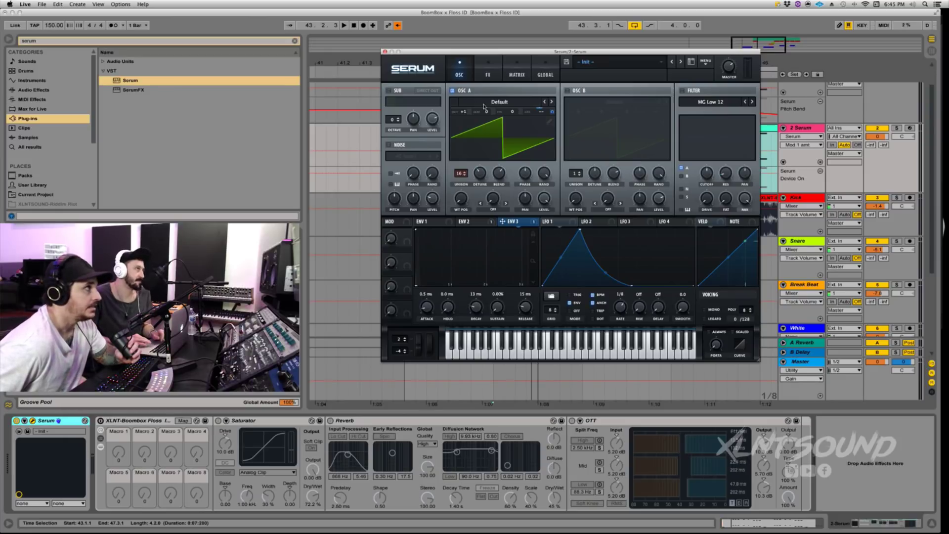
click(551, 109)
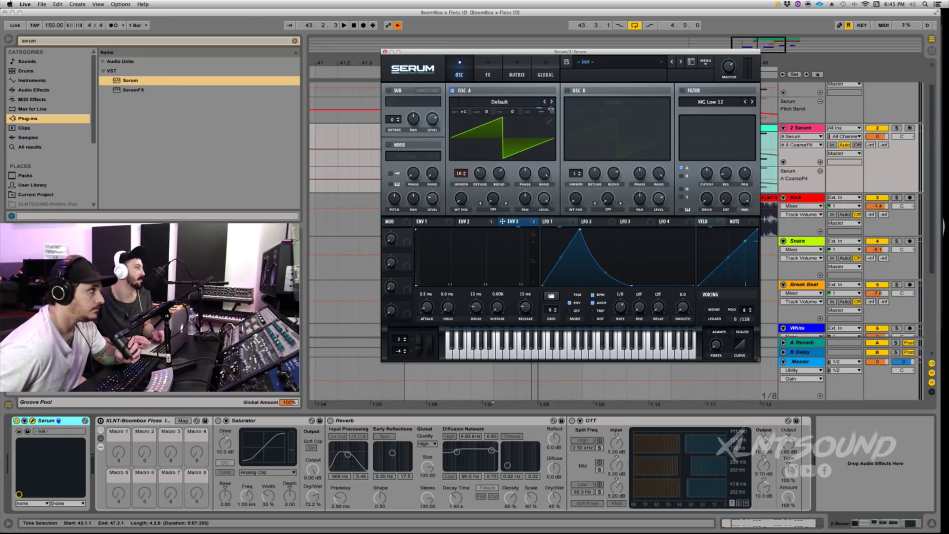
key(space)
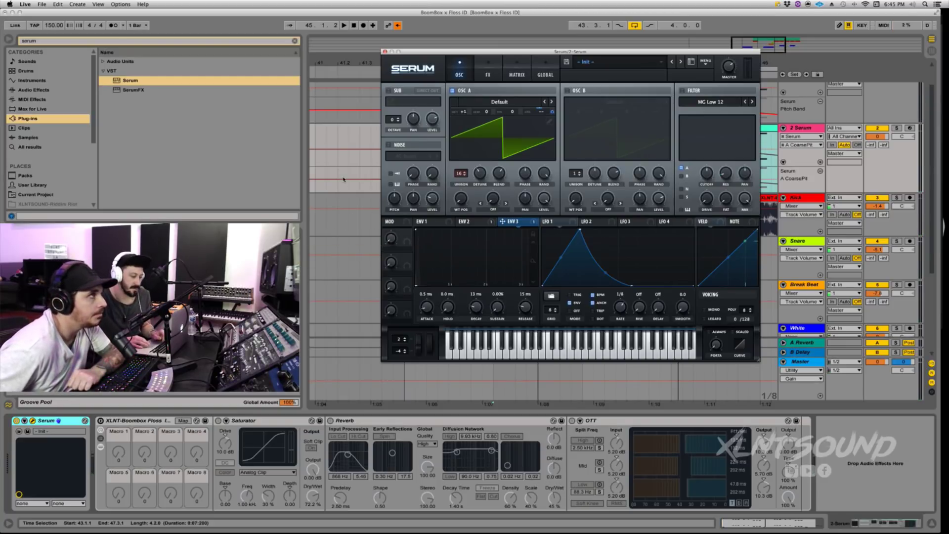
- Enable the filter and change its type to the Cmb - flanger model
click(682, 90)
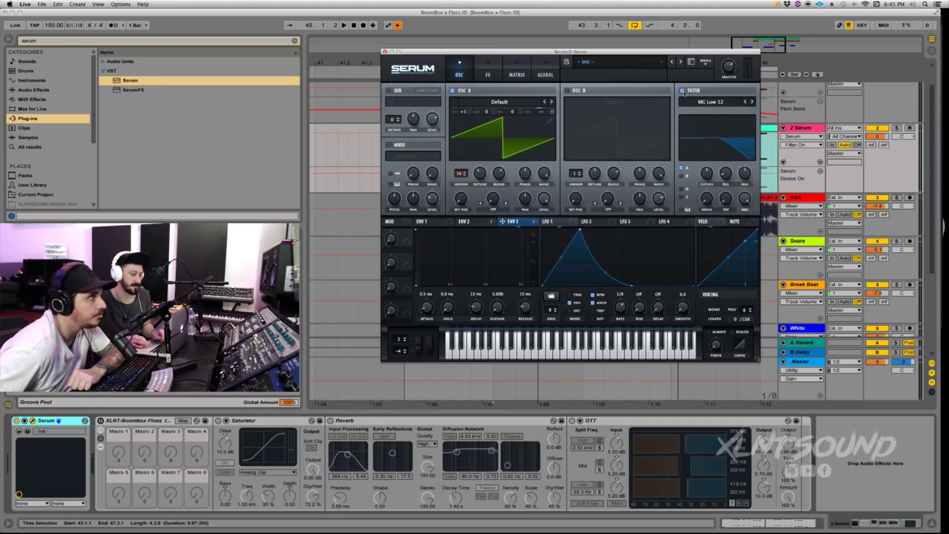
click(708, 102)
mouse_move(697, 133)
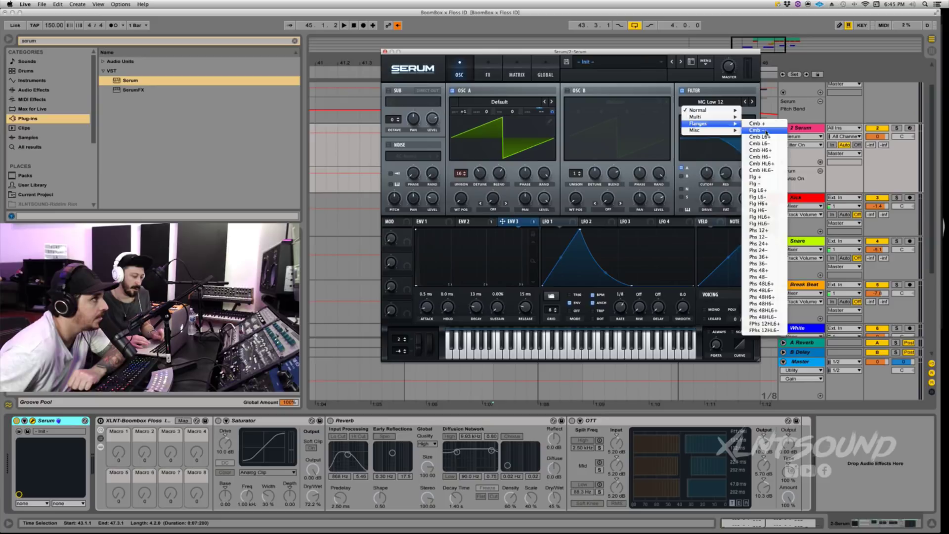
click(766, 128)
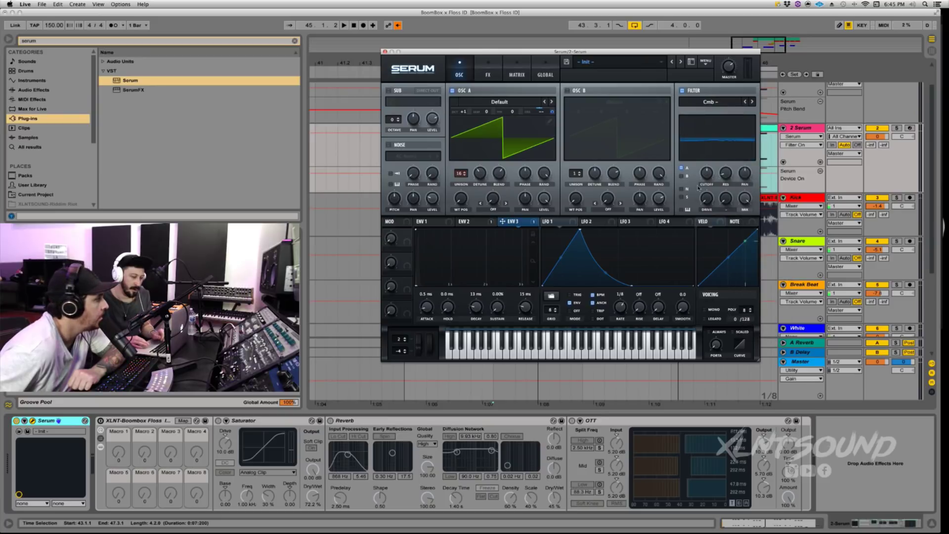
- Try a cutoff value of 100 for the comb filter, lowering the cutoff to about 41 Hz
click(708, 173)
drag(707, 173, 707, 173)
click(710, 101)
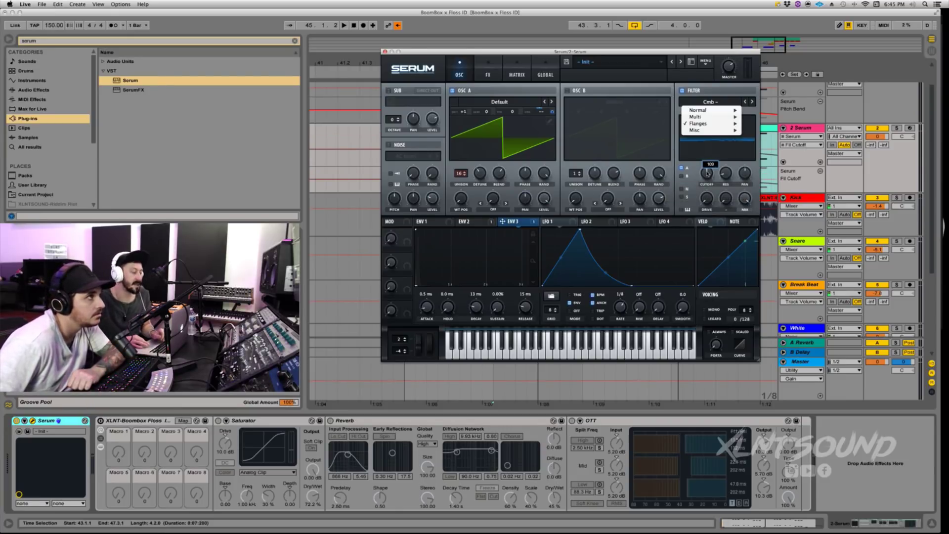
click(707, 172)
click(710, 102)
click(703, 171)
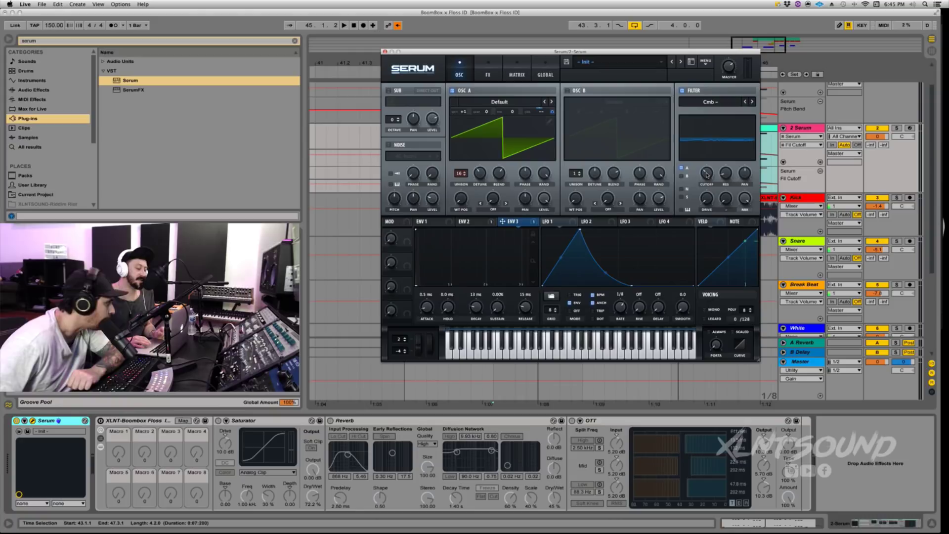
drag(707, 174, 703, 181)
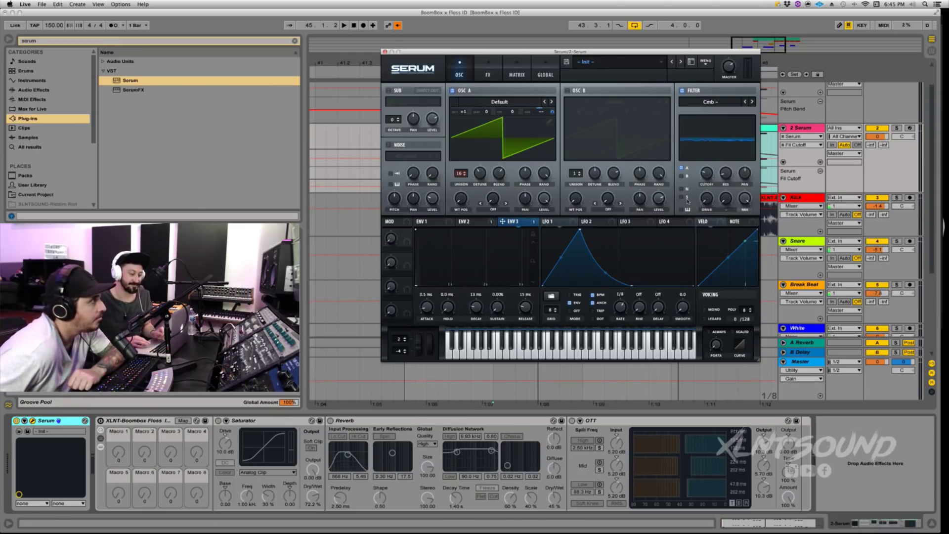
- Assign envelope 1 as a modulation source for the filter cutoff
click(428, 222)
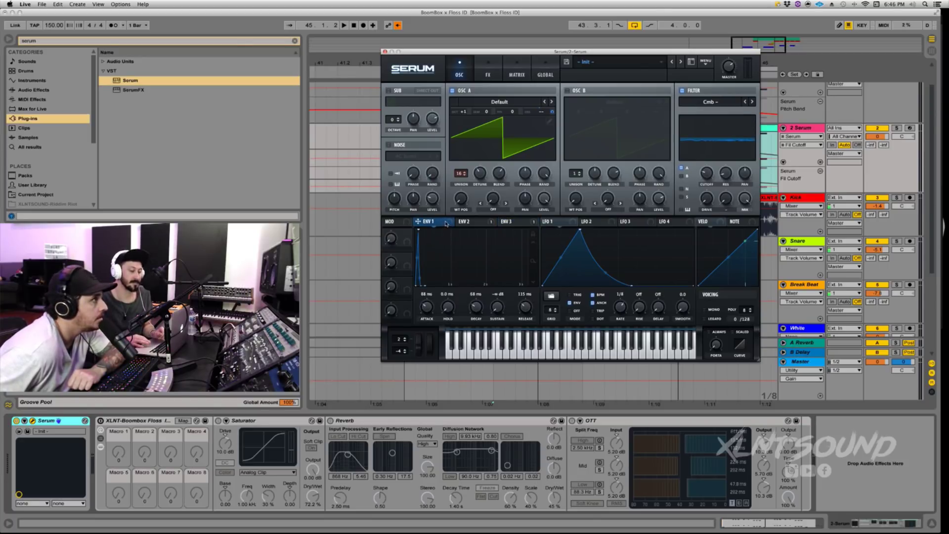
drag(453, 225, 696, 191)
mouse_move(704, 180)
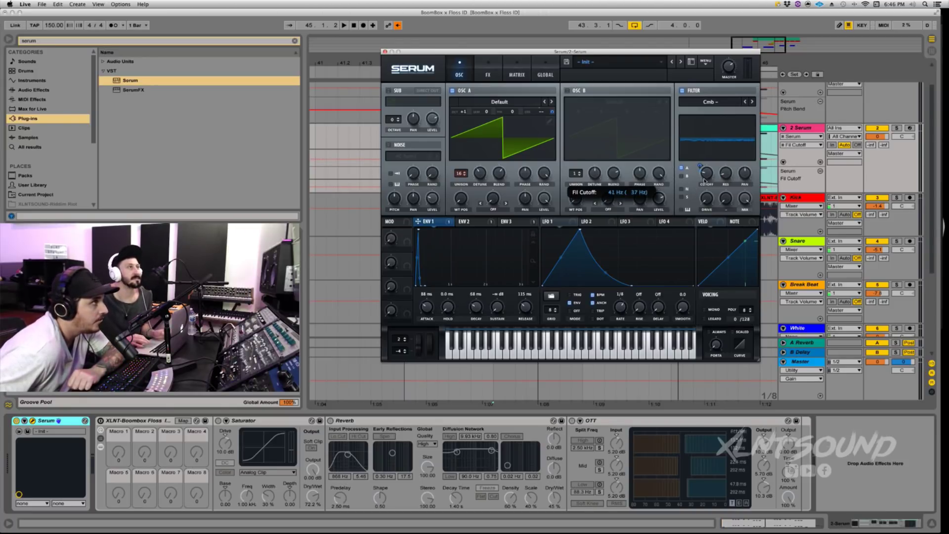
- Turn on the filter's key tracking and set its cutoff to about 93 Hz
drag(704, 180, 705, 170)
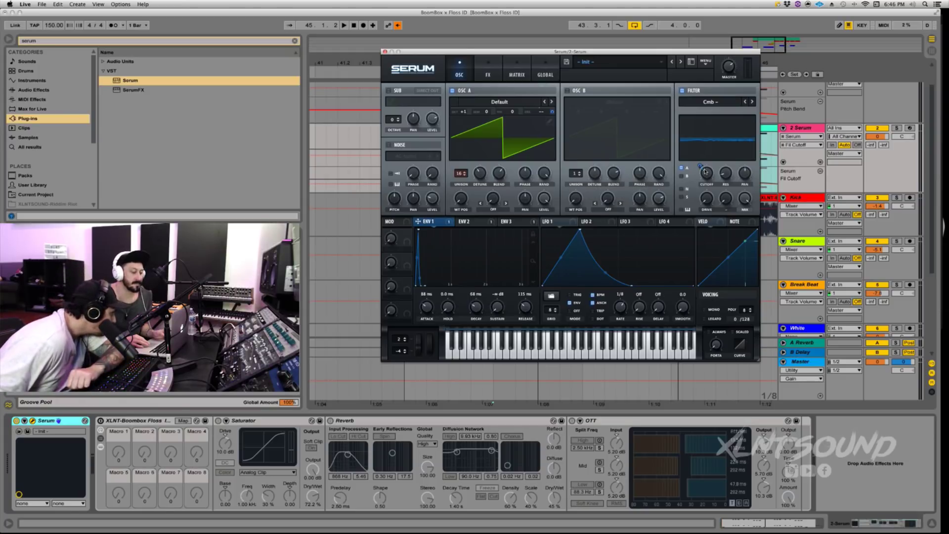
drag(705, 172, 705, 194)
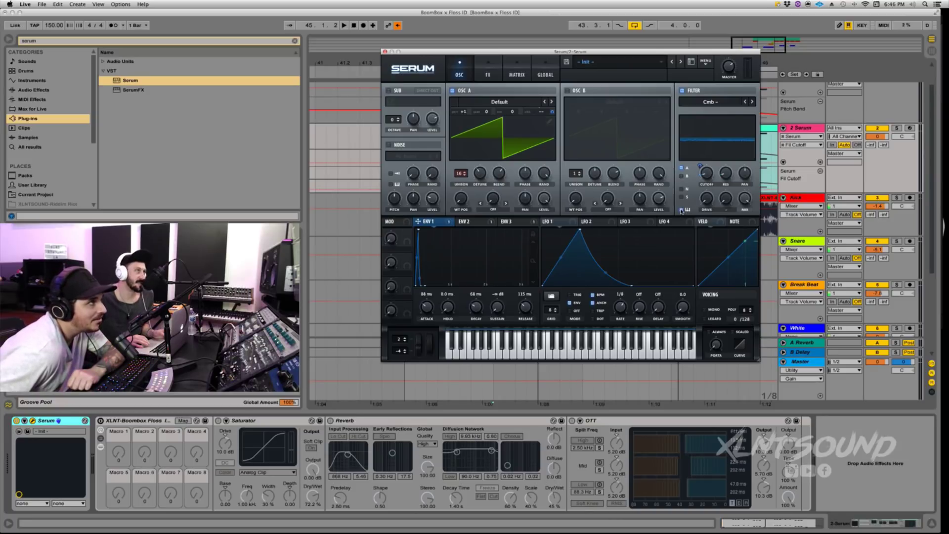
mouse_move(706, 177)
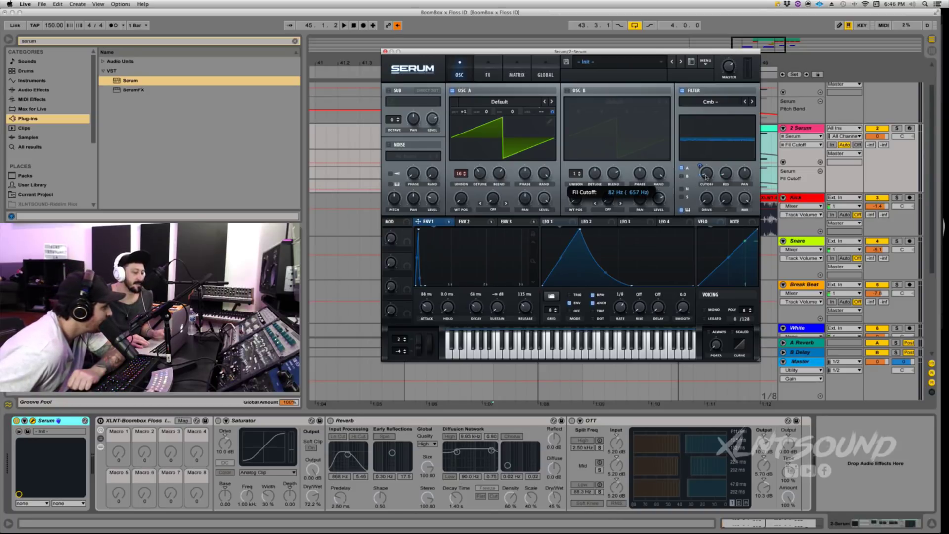
scroll(706, 177, up, 2)
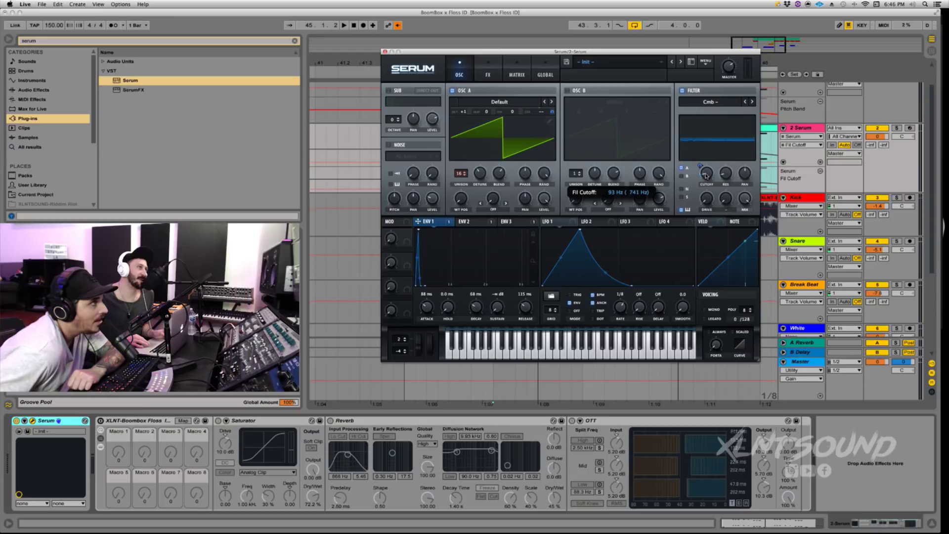
scroll(706, 175, up, 2)
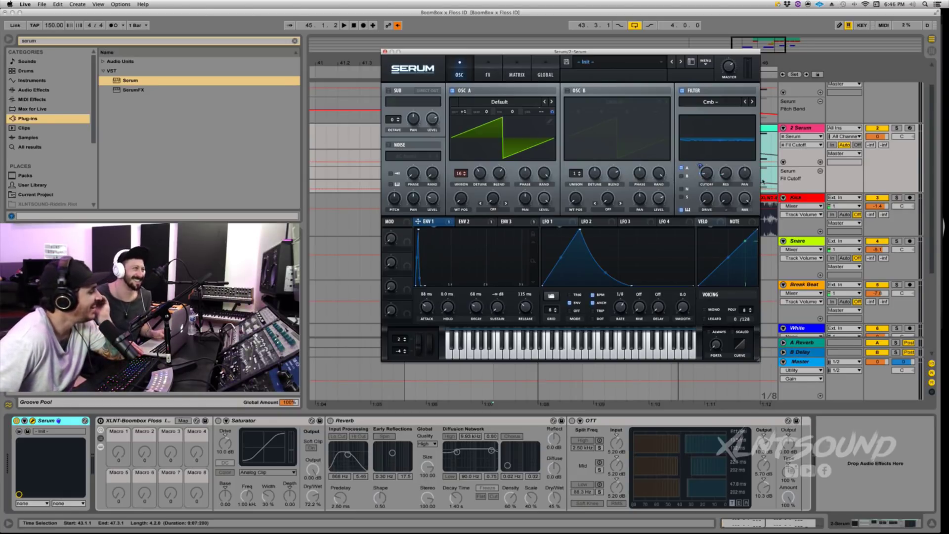
- Set the comb filter's resonance to 67%
click(723, 174)
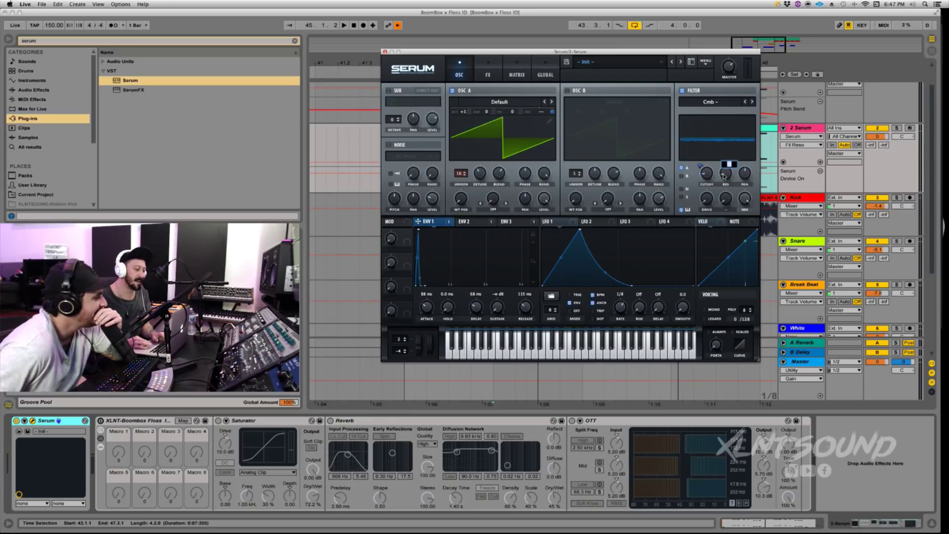
click(710, 102)
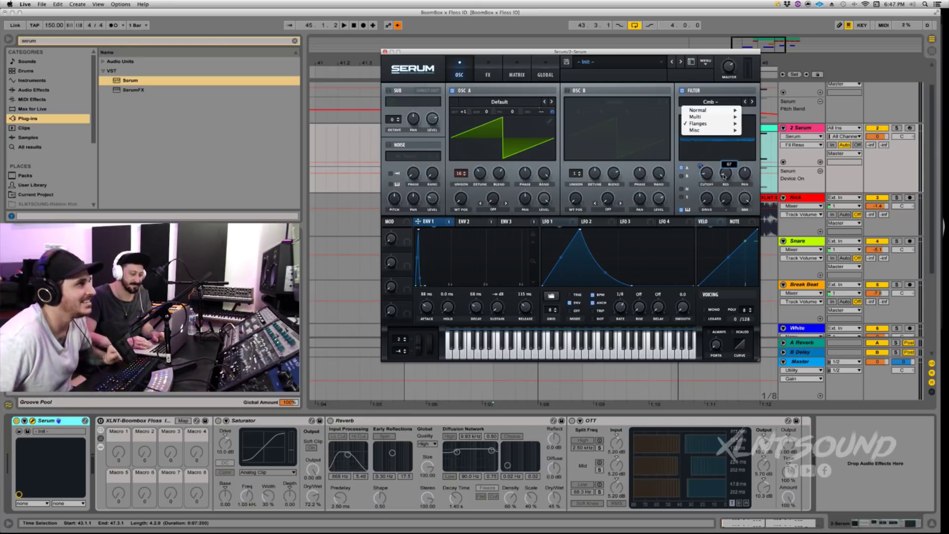
click(724, 174)
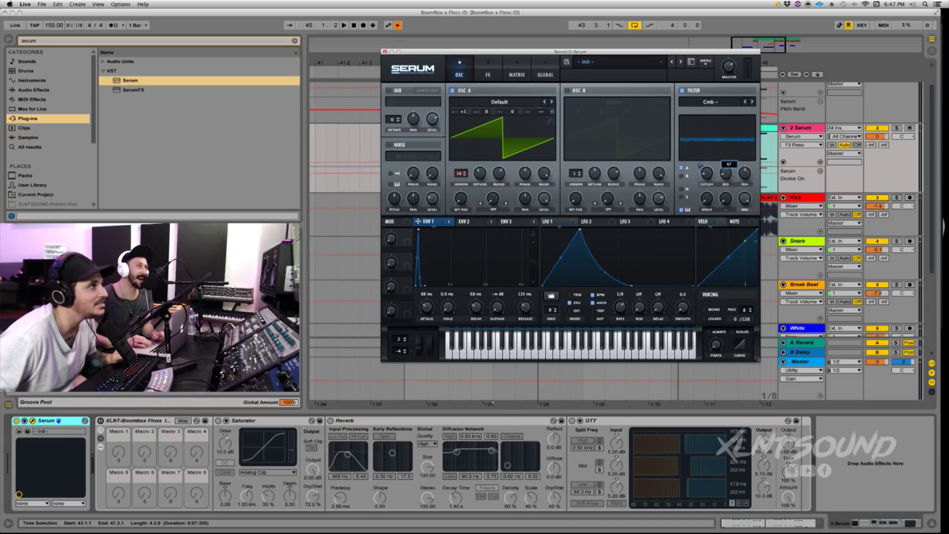
click(710, 102)
click(732, 173)
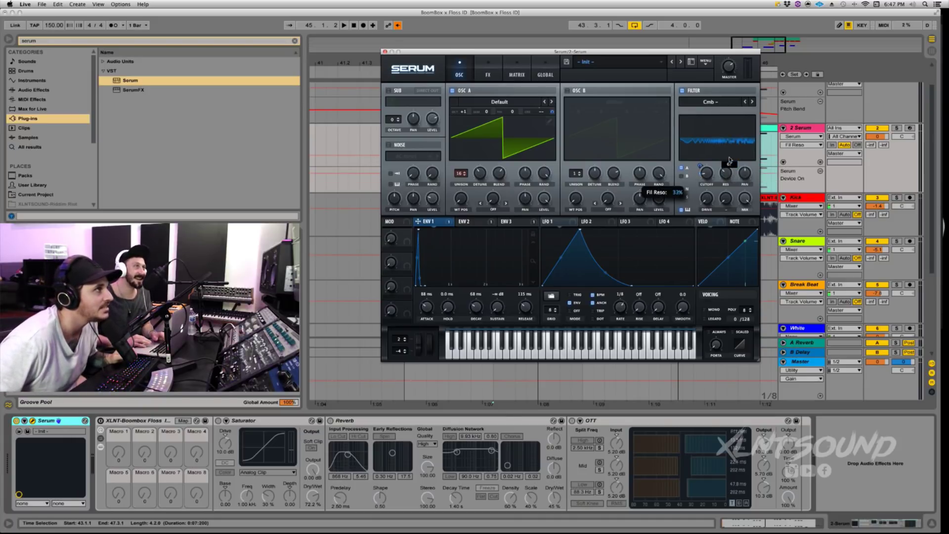
click(732, 164)
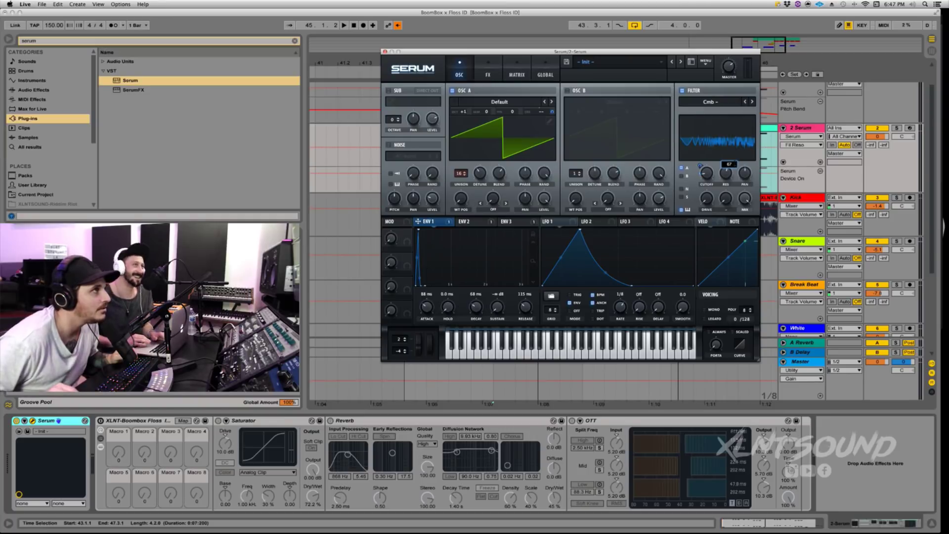
key(Return)
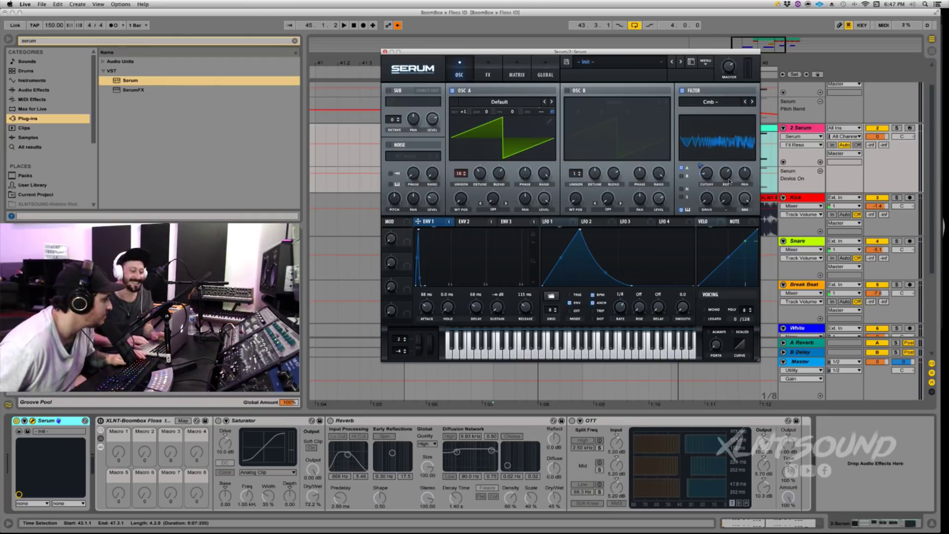
- Lower the comb filter's mix to about 61% and play the drop
drag(745, 197, 744, 230)
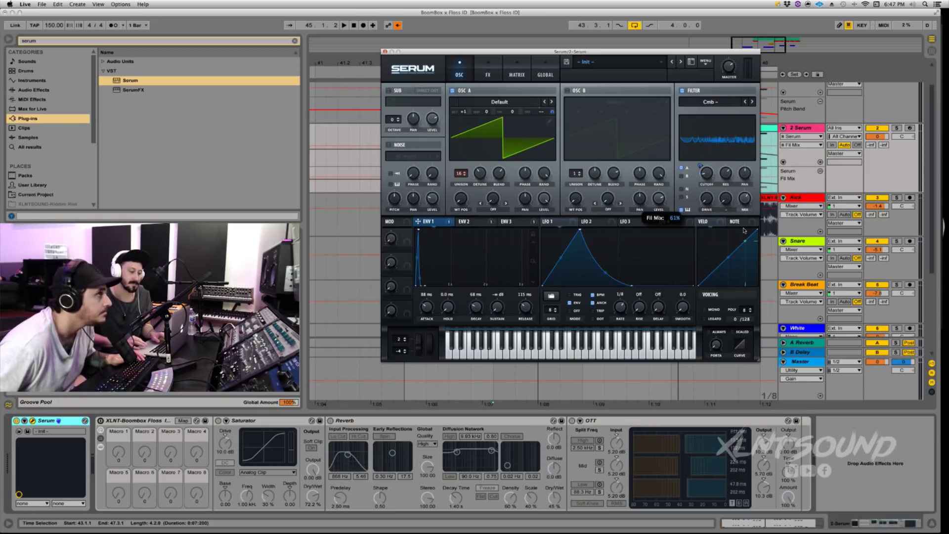
drag(744, 229, 742, 238)
key(space)
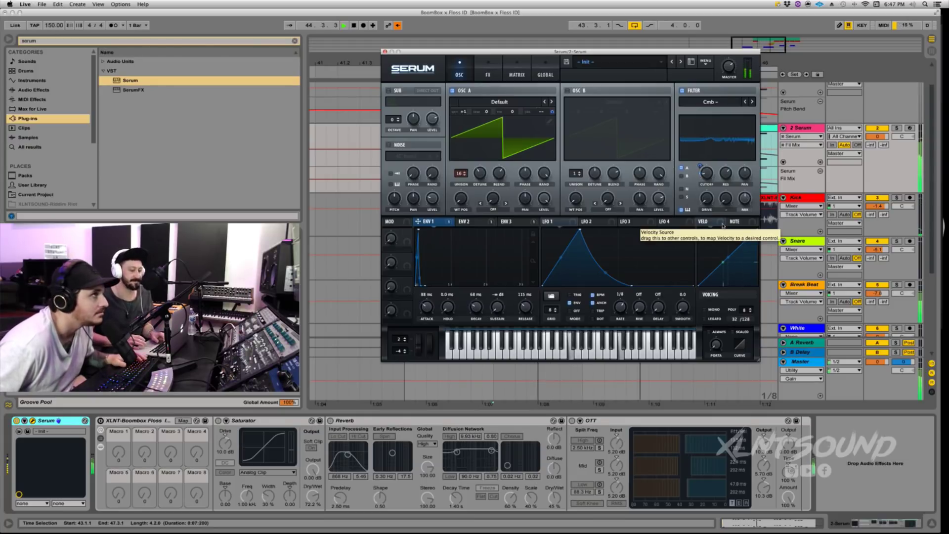
mouse_move(741, 193)
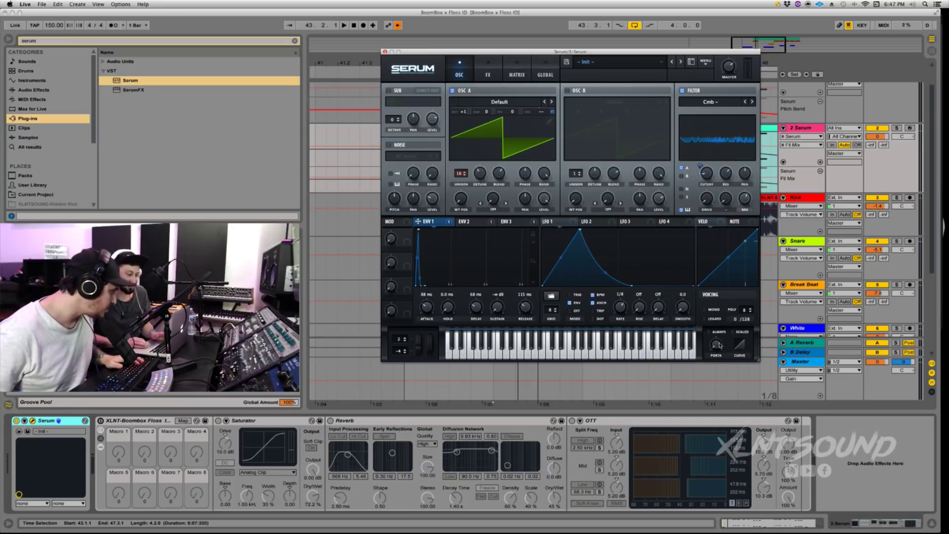
- Set the portamento time to about 10 ms and play the drop with the Serum lead track record-armed
drag(715, 344, 709, 319)
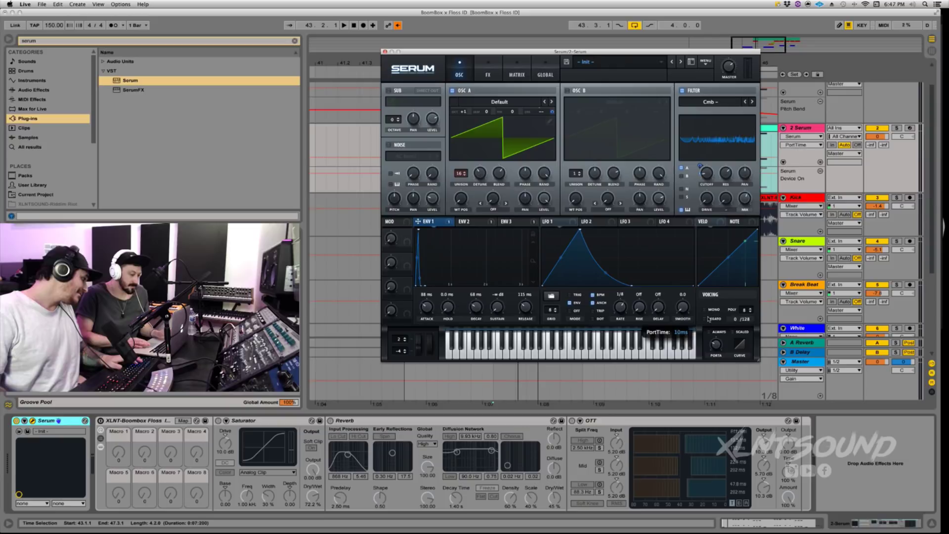
drag(709, 319, 708, 322)
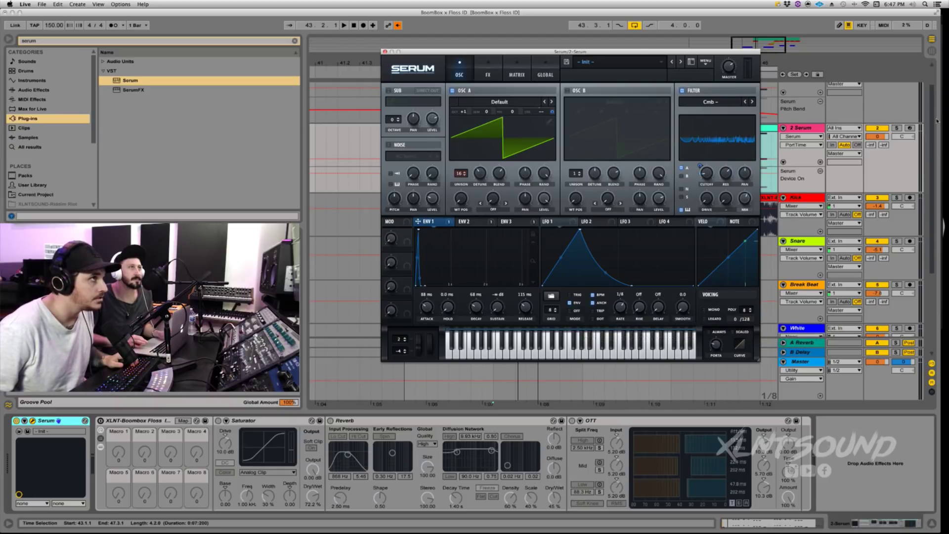
click(910, 128)
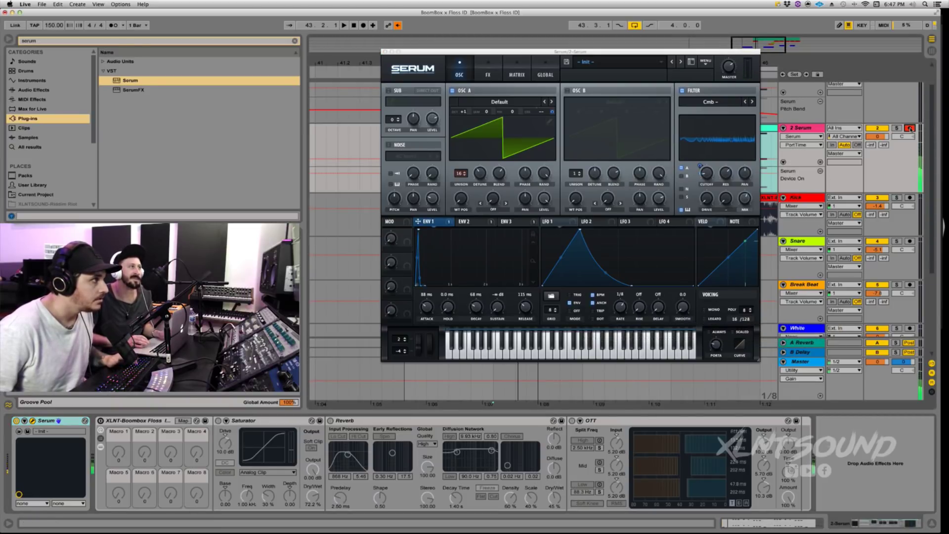
key(space)
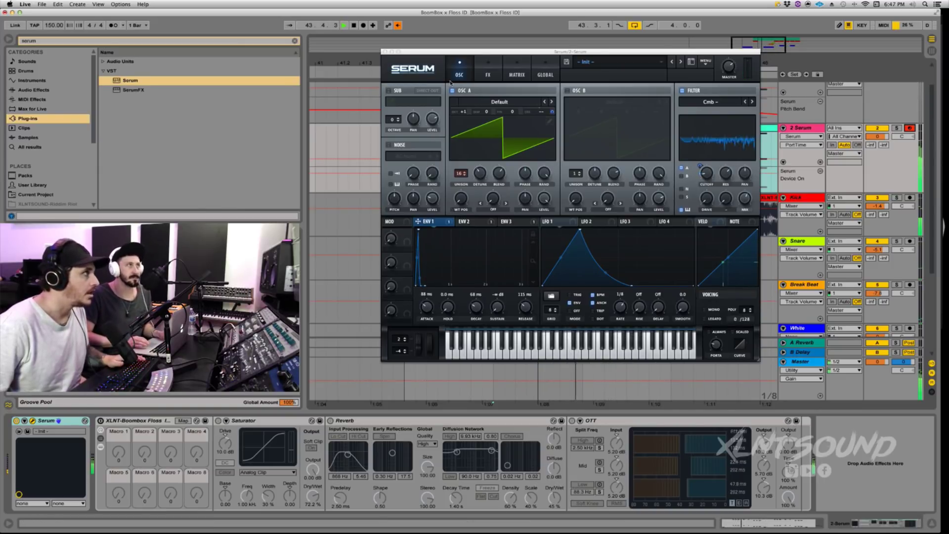
- Re-enable the overridden automation and test the pitch wheel during playback
click(399, 25)
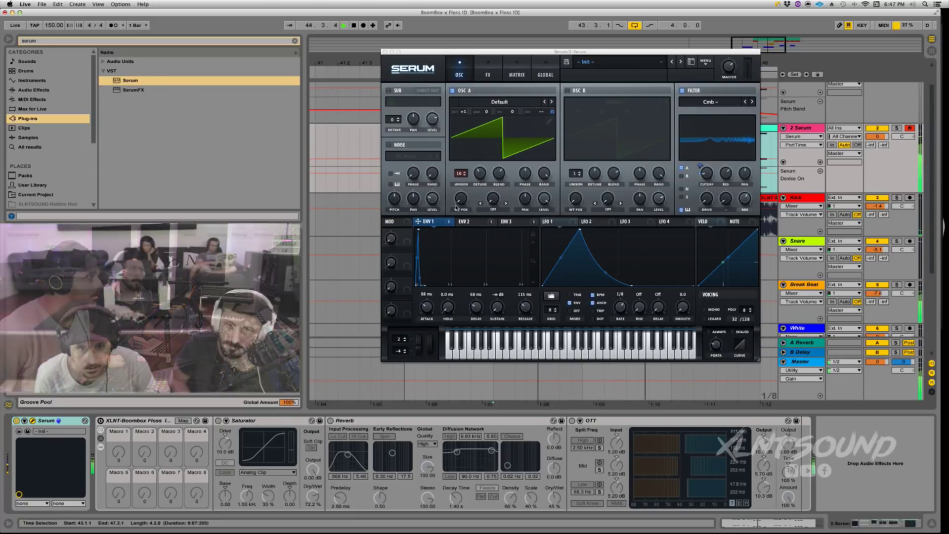
drag(425, 336, 424, 346)
key(space)
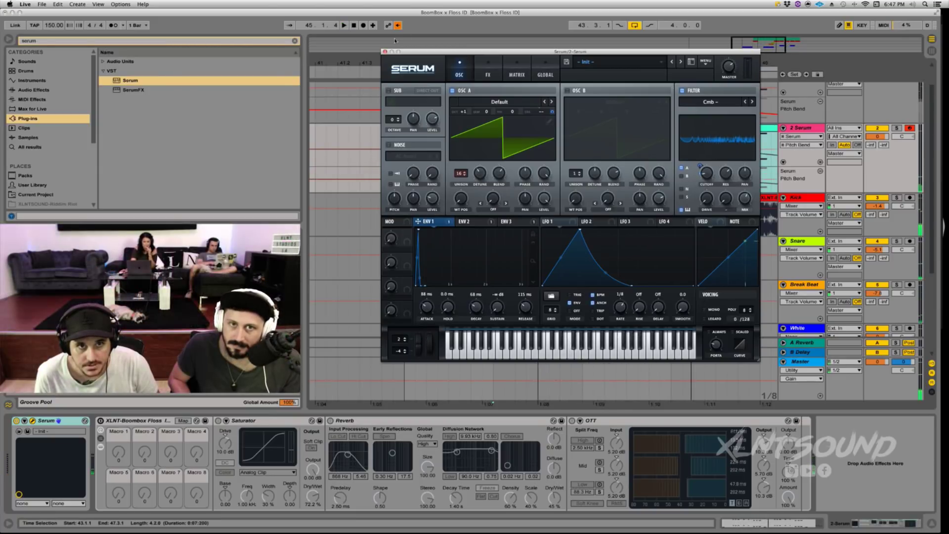
- Close the Serum plug-in window and play the drop with the pitch bend automation re-enabled
click(384, 52)
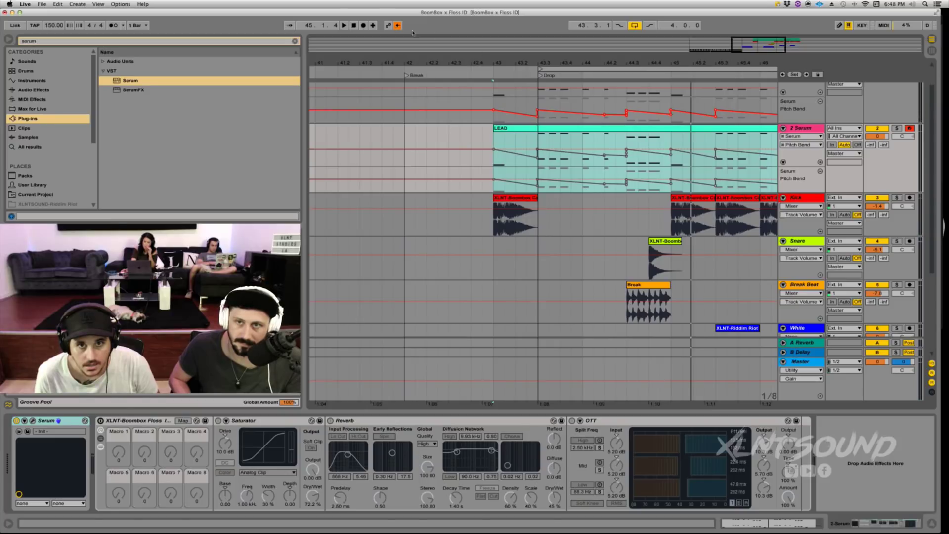
click(398, 26)
key(space)
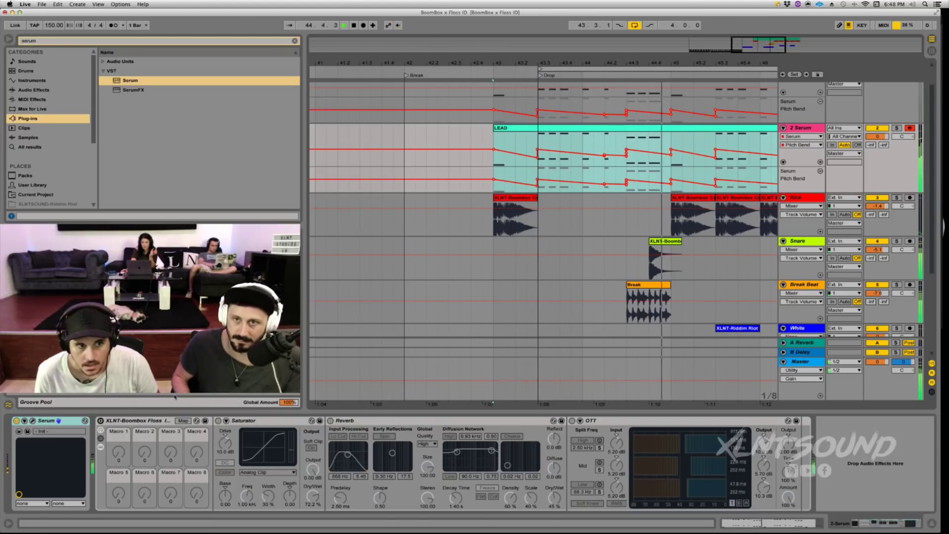
- Stop playback and load the effect chain XLNT-Boom Floss ID FX.fxr into the lead's Serum
key(space)
click(32, 420)
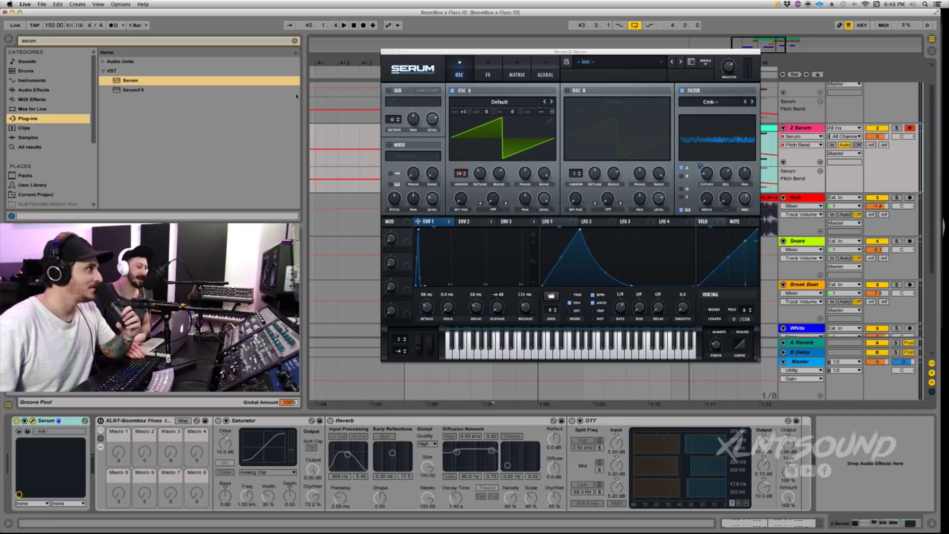
click(488, 73)
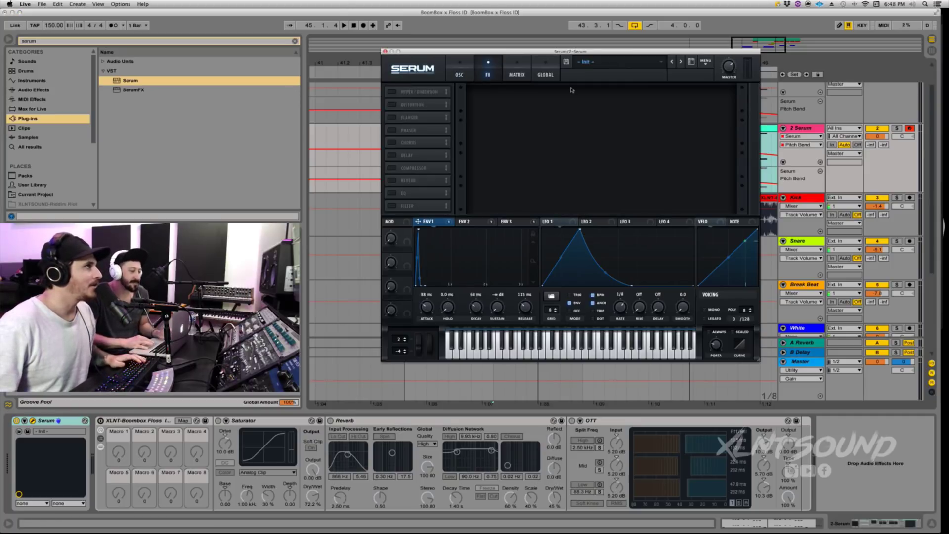
click(708, 65)
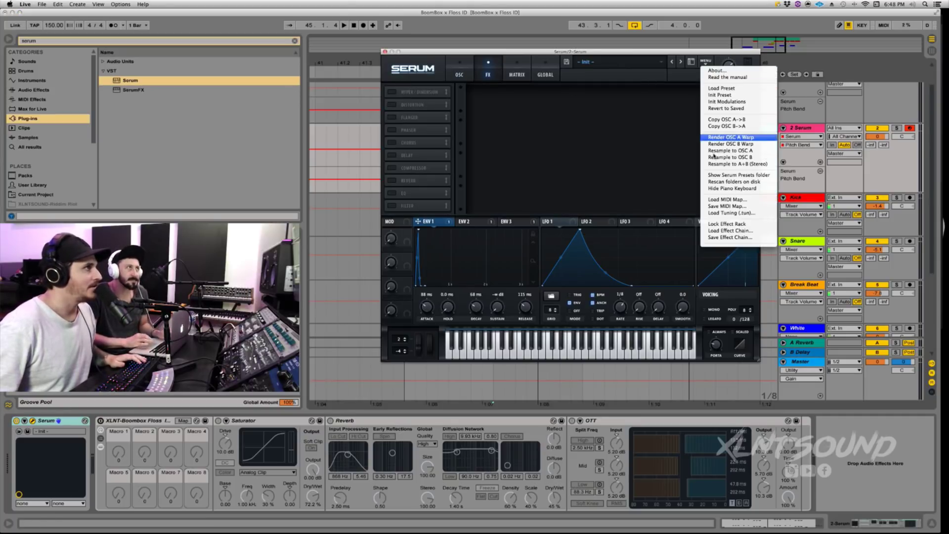
click(721, 230)
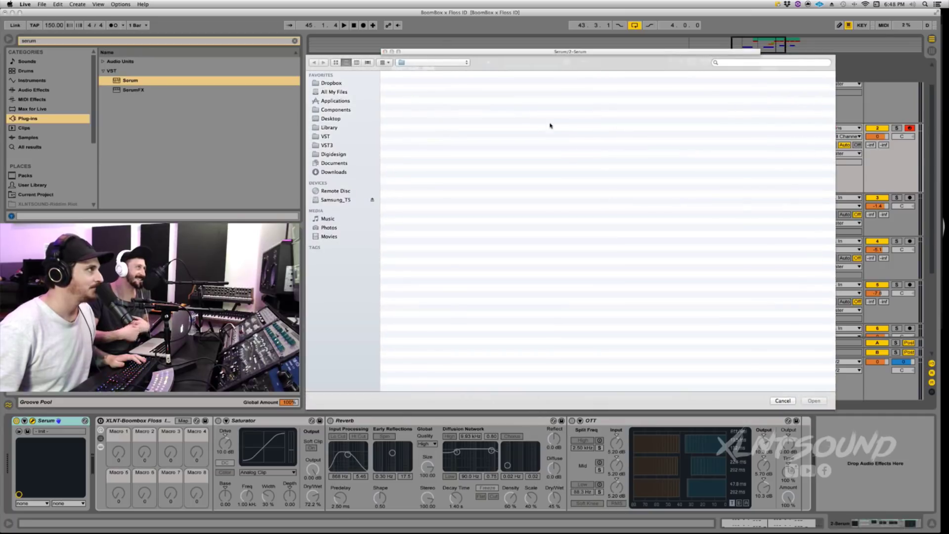
click(422, 84)
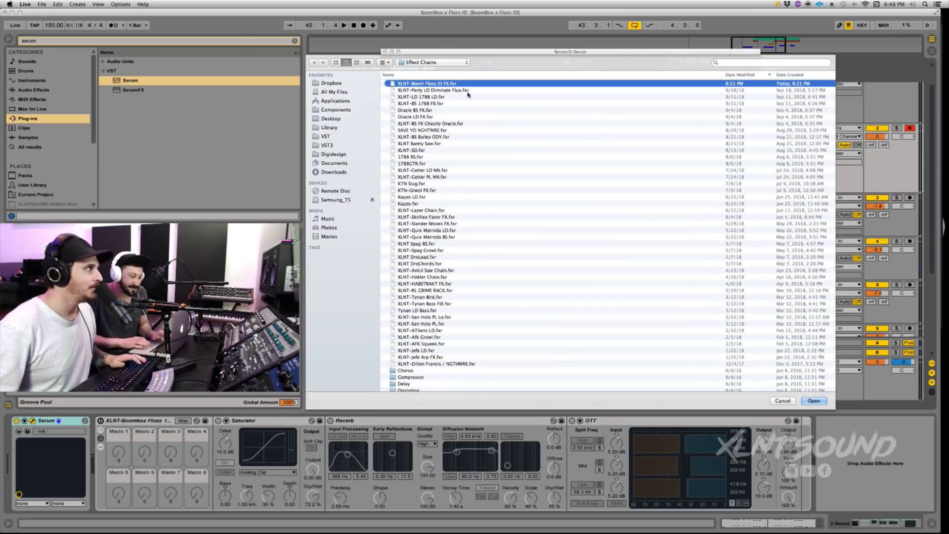
click(813, 401)
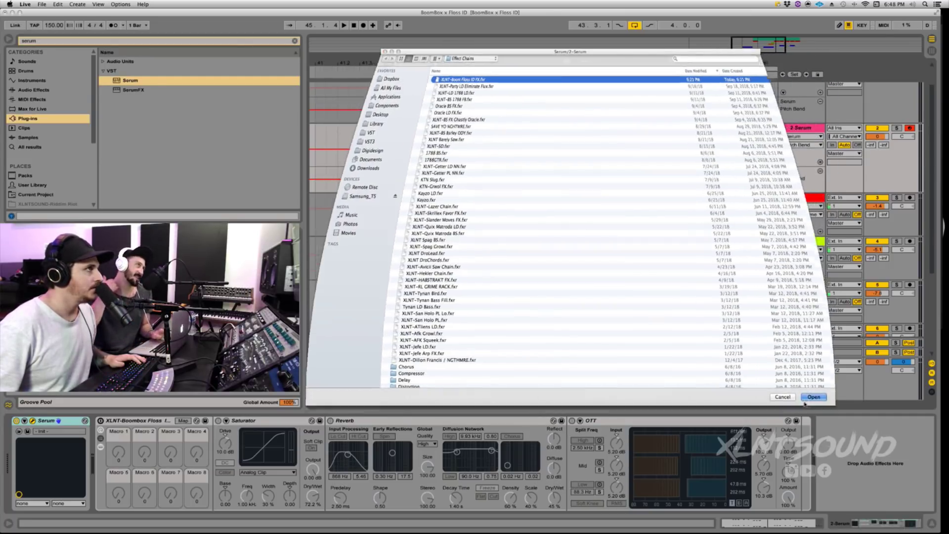
- Bypass the EQ, distortion and compressor effects, and check the Hyper/Dimension rate, detune, size and mix settings
click(741, 165)
click(741, 197)
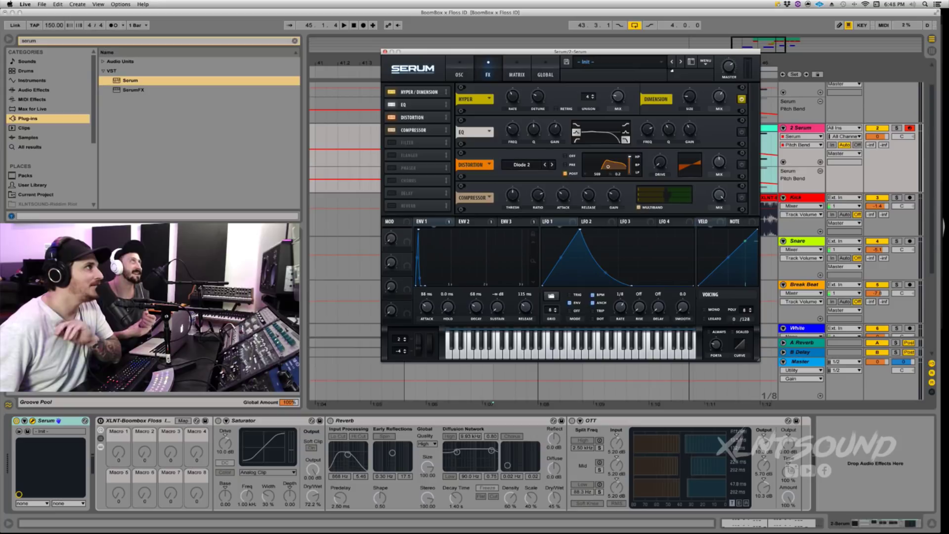
click(510, 95)
click(538, 96)
click(618, 96)
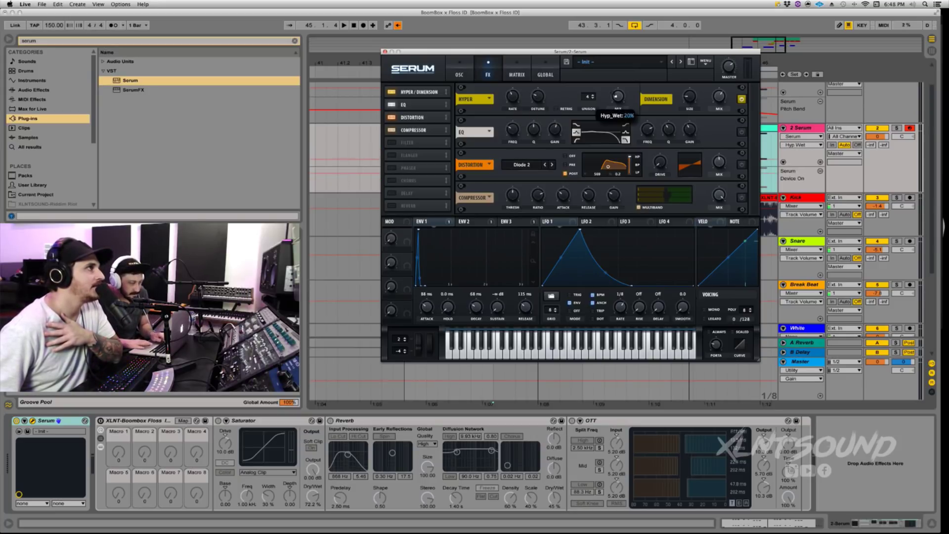
click(687, 98)
click(719, 96)
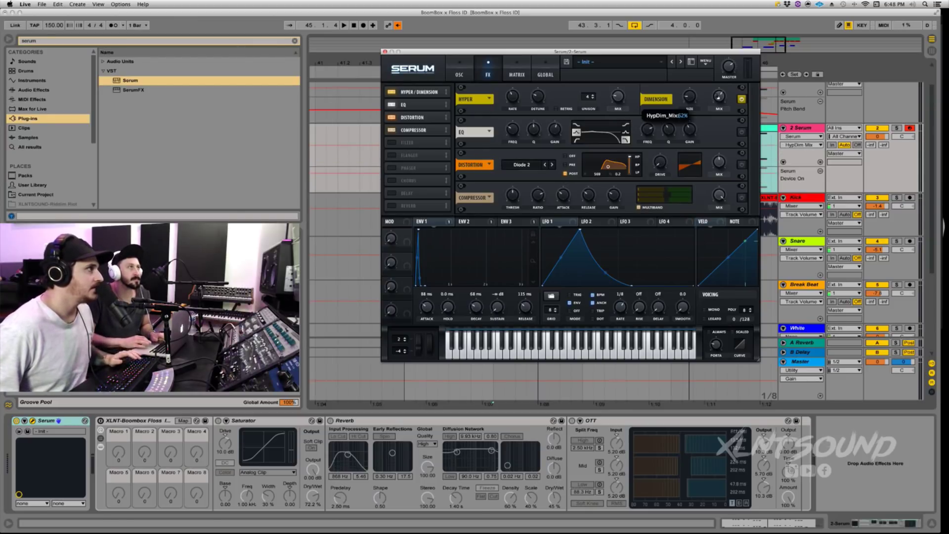
- Re-enable the overridden automation and play the drop with only Hyper/Dimension active in the effect chain
click(398, 26)
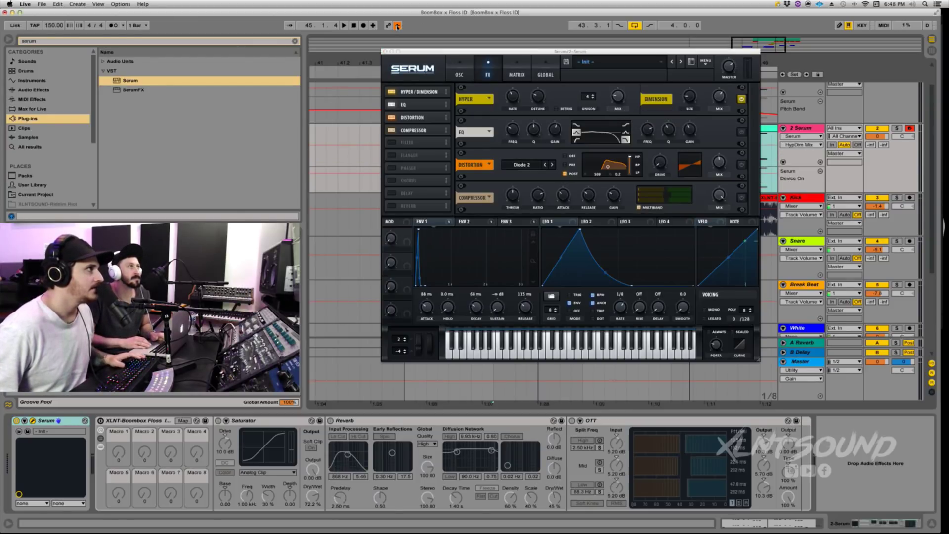
key(space)
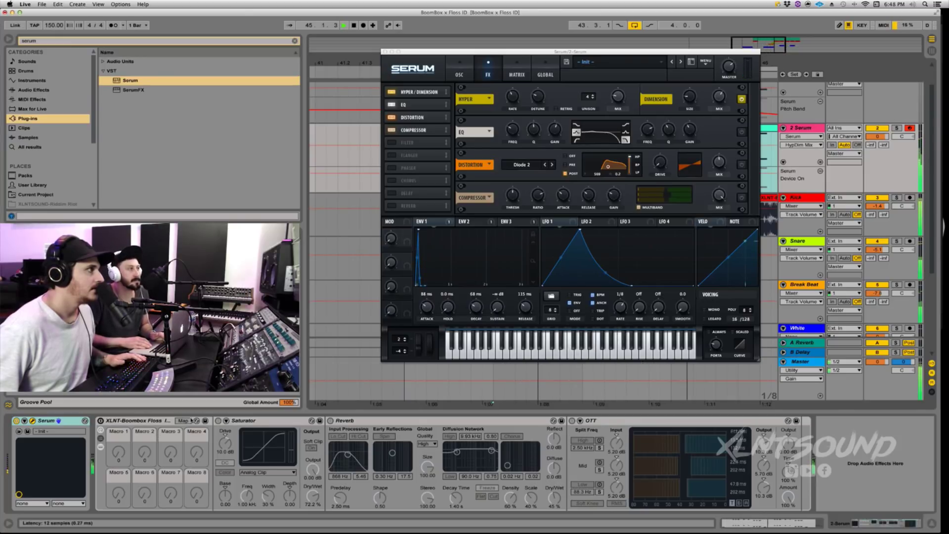
click(419, 344)
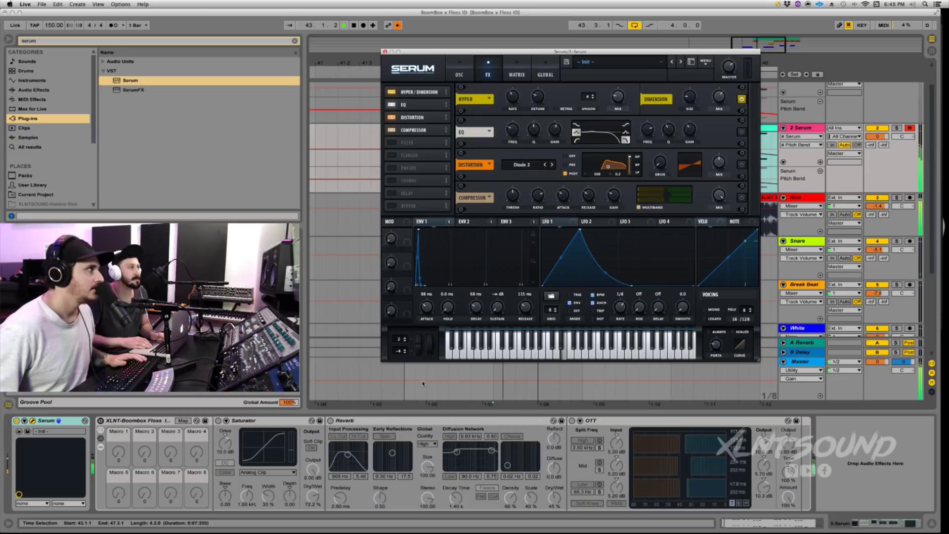
click(398, 25)
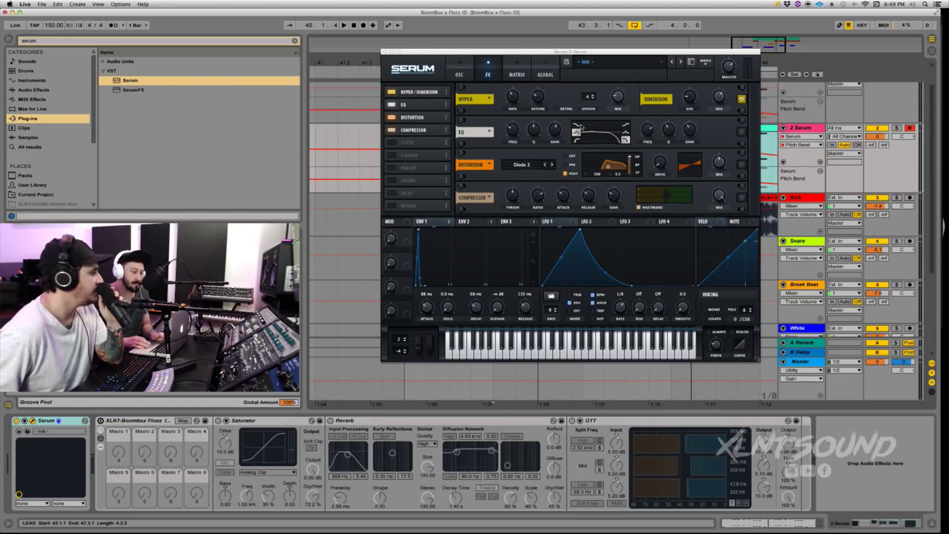
- Enable the EQ effect and check the frequency, Q and gain of its low and high bands
click(600, 146)
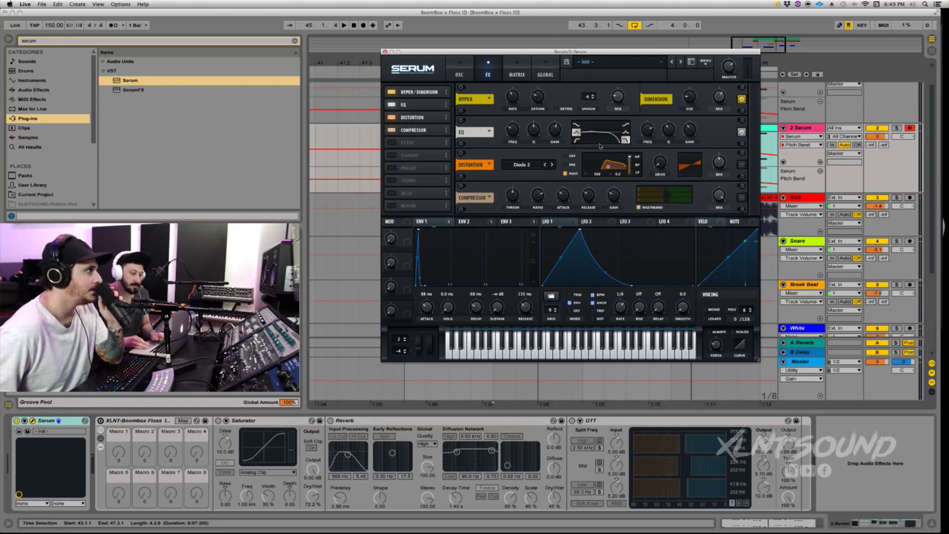
click(515, 132)
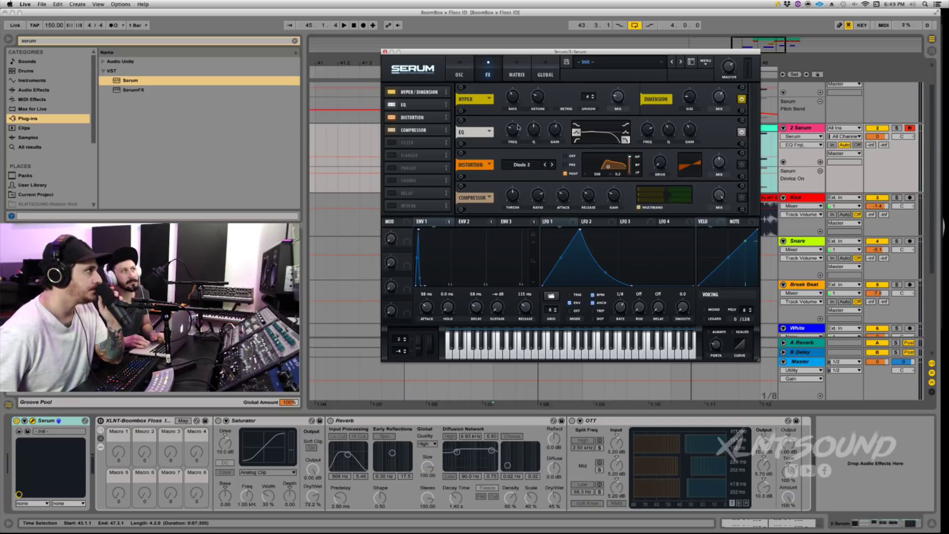
click(534, 131)
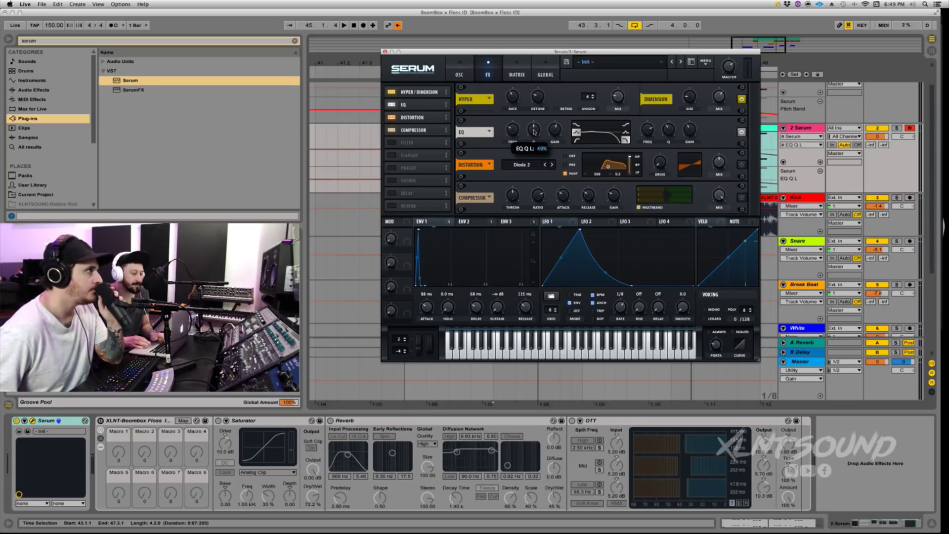
click(554, 130)
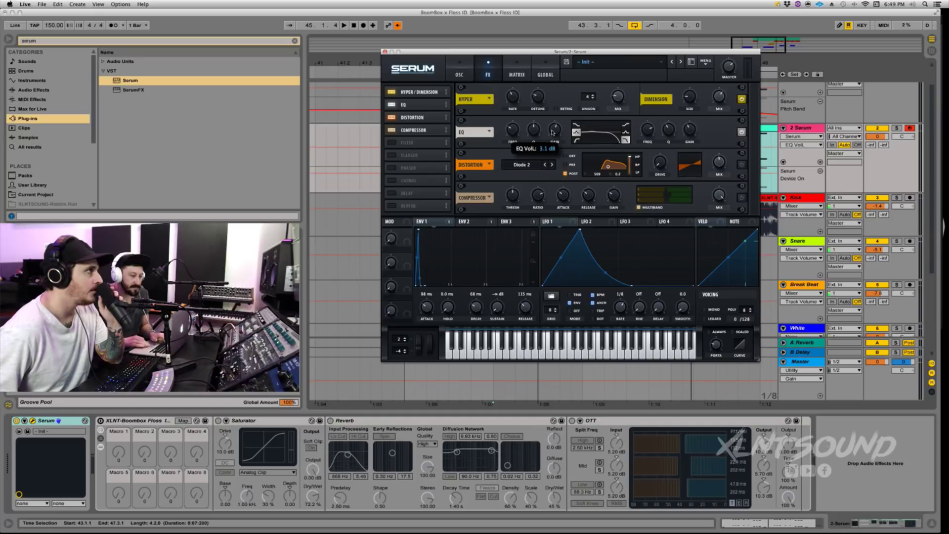
click(644, 135)
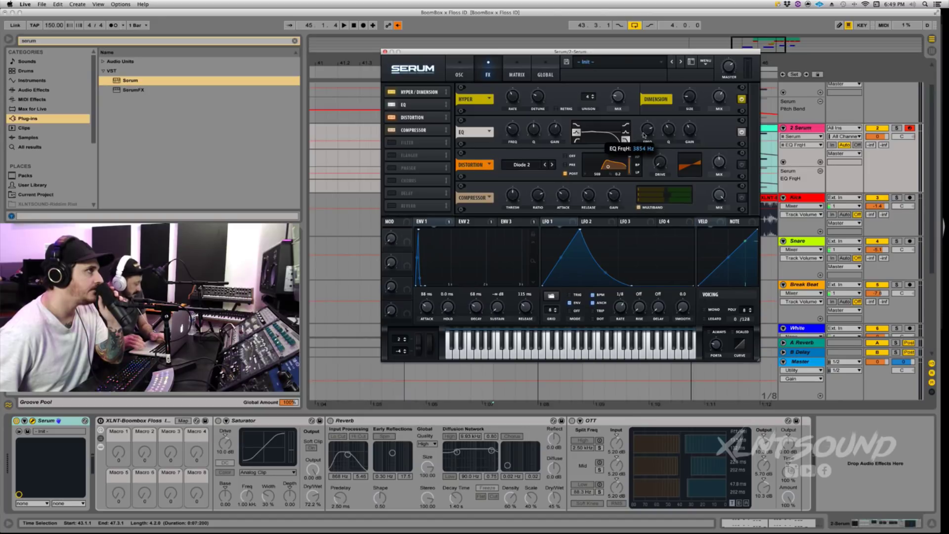
click(670, 131)
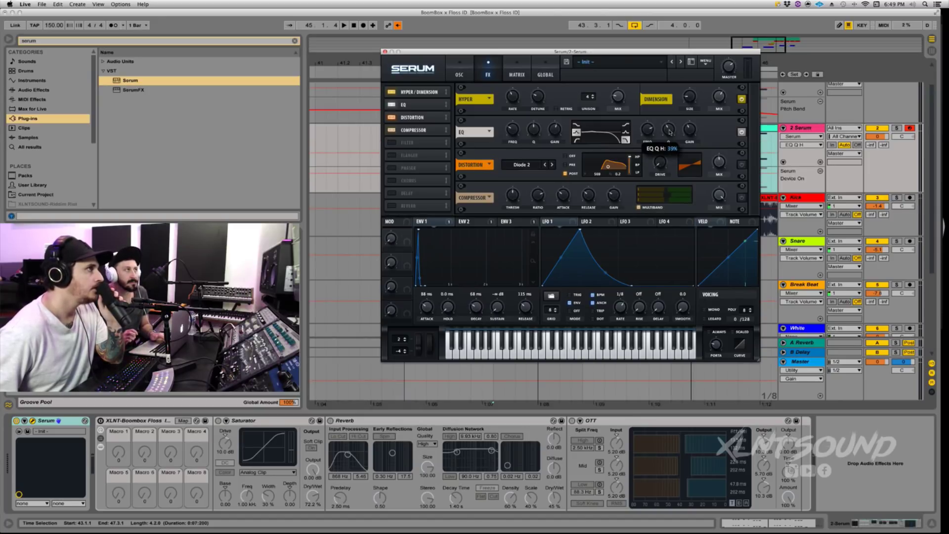
click(687, 129)
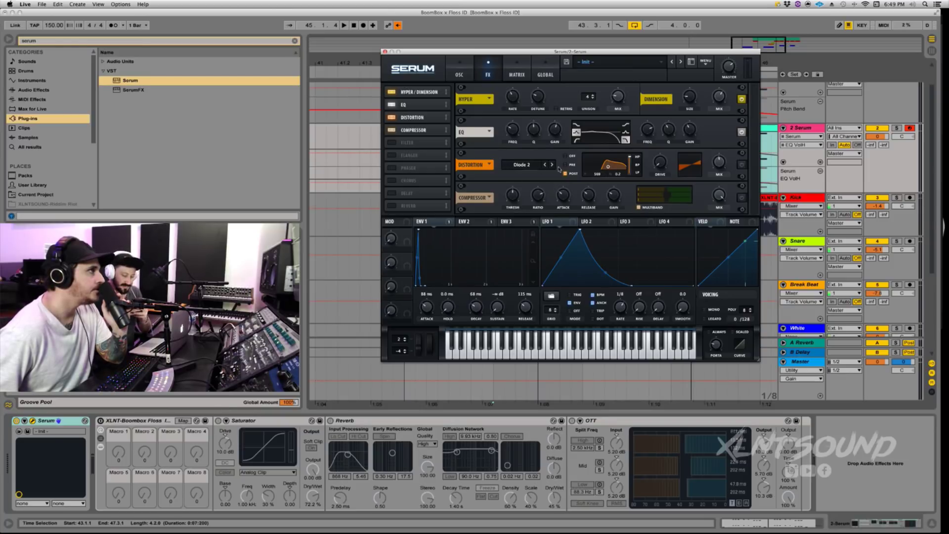
- Enable the Diode 2 distortion, check its mix, and play the drop with the pitch bend automation re-enabled
click(741, 164)
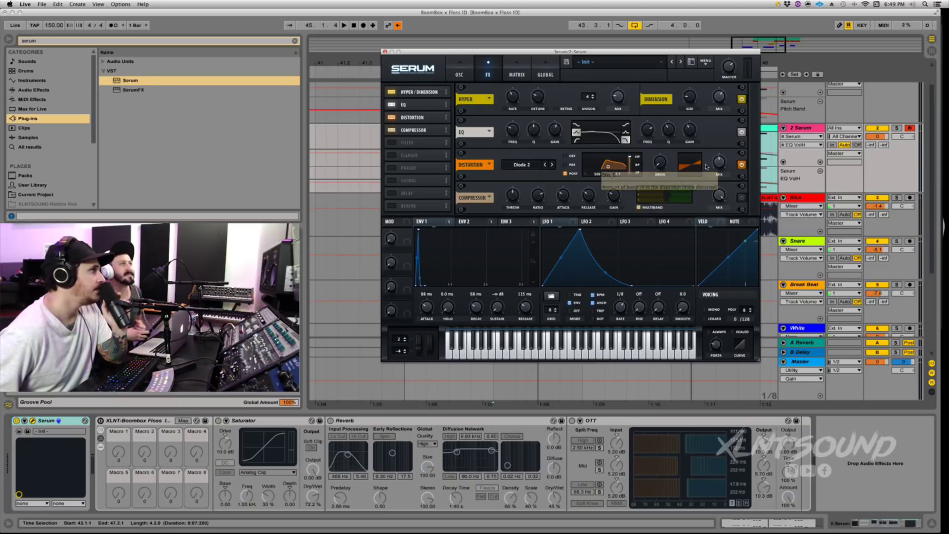
click(720, 164)
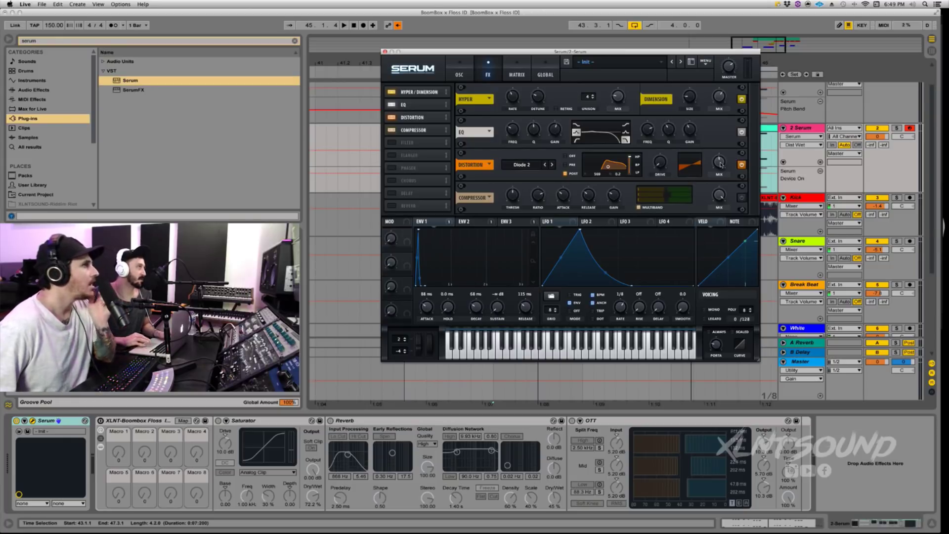
drag(465, 53, 601, 186)
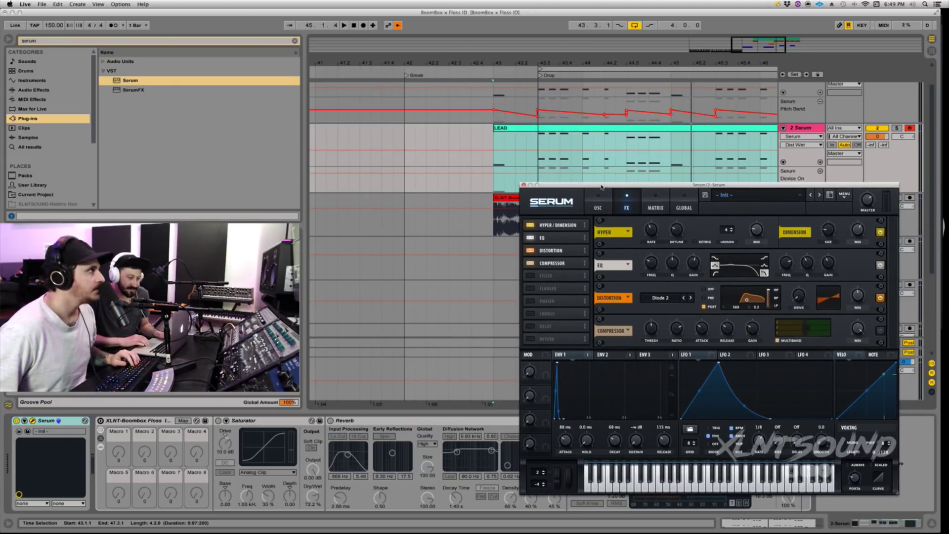
click(397, 26)
drag(555, 478, 555, 472)
click(397, 26)
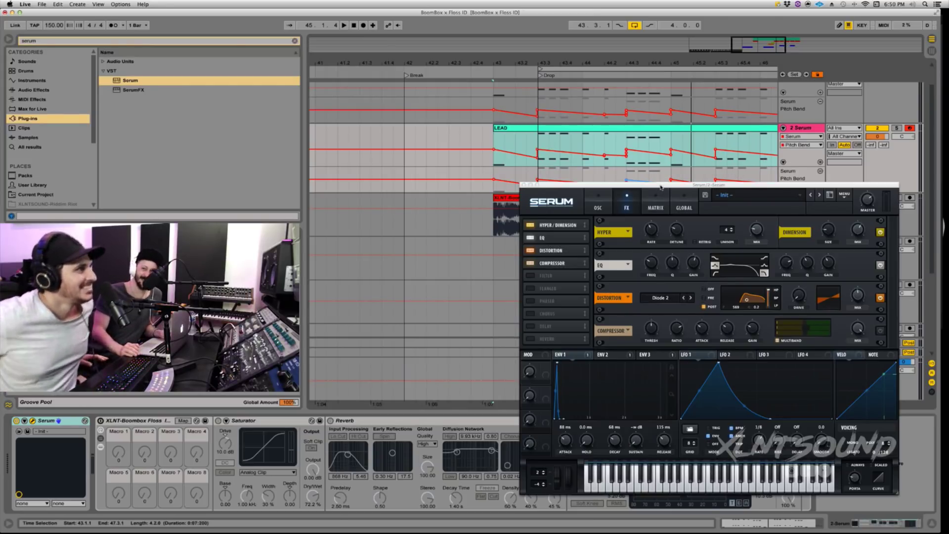
key(space)
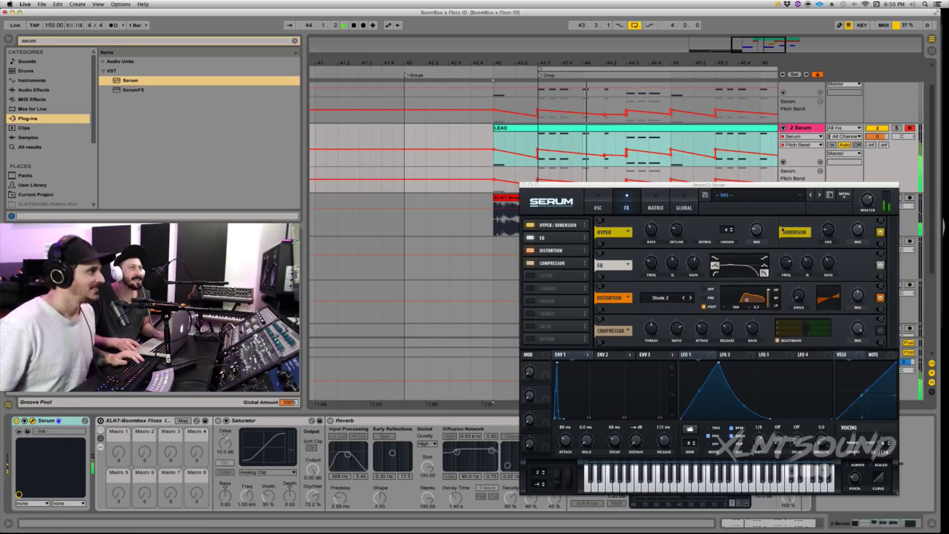
key(space)
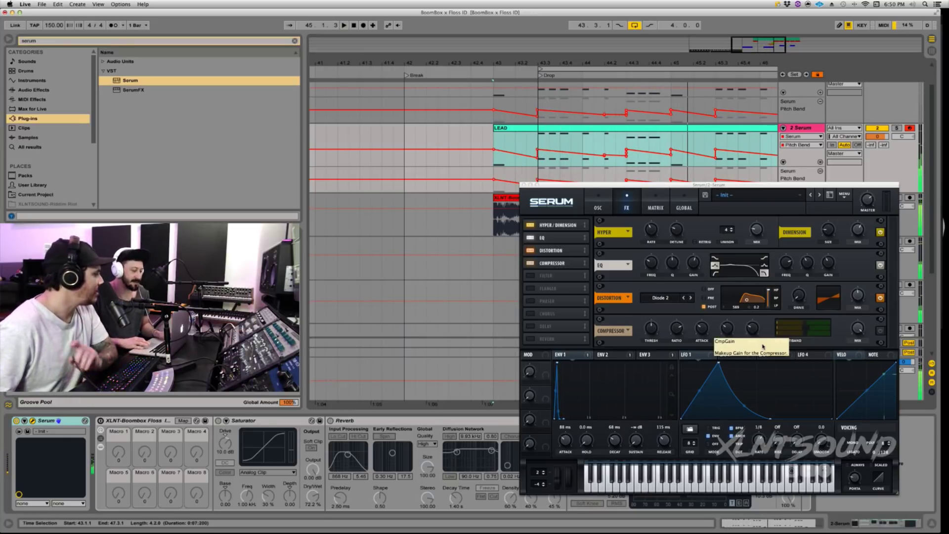
- Assign Env 1 to modulate the distortion's filter frequency and play the drop
click(606, 354)
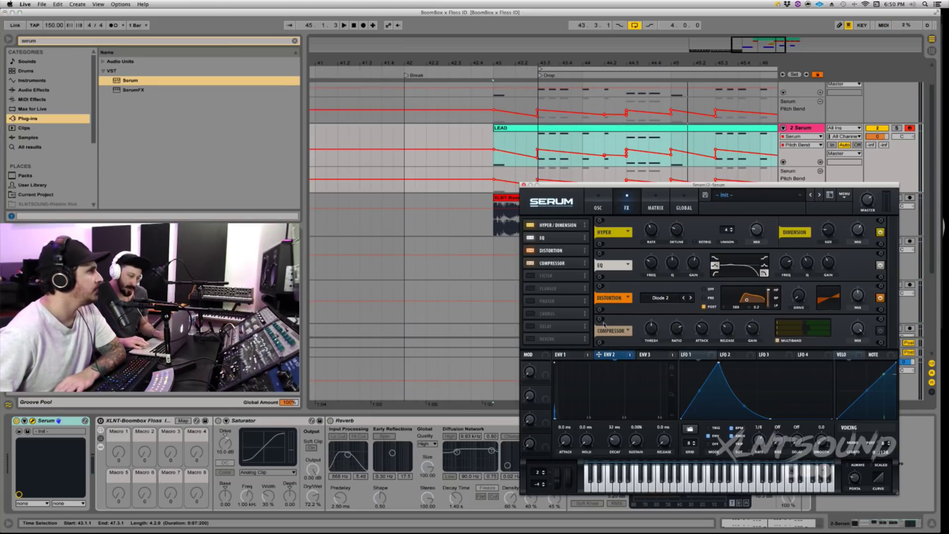
click(575, 355)
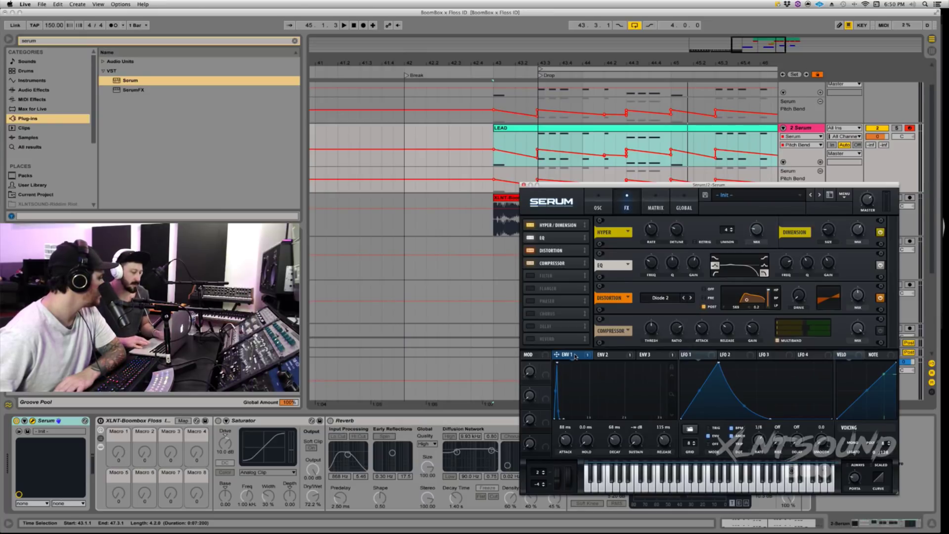
drag(593, 360, 735, 309)
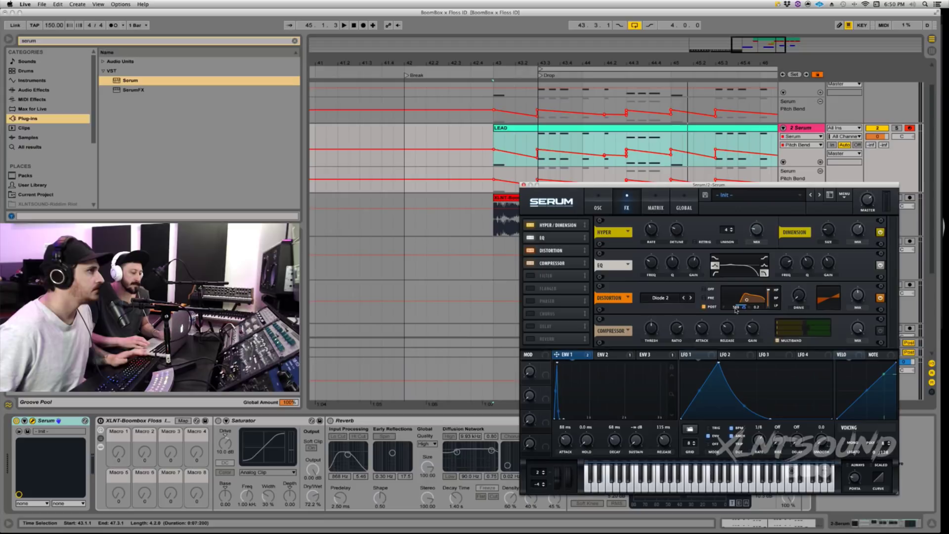
key(space)
key(space)
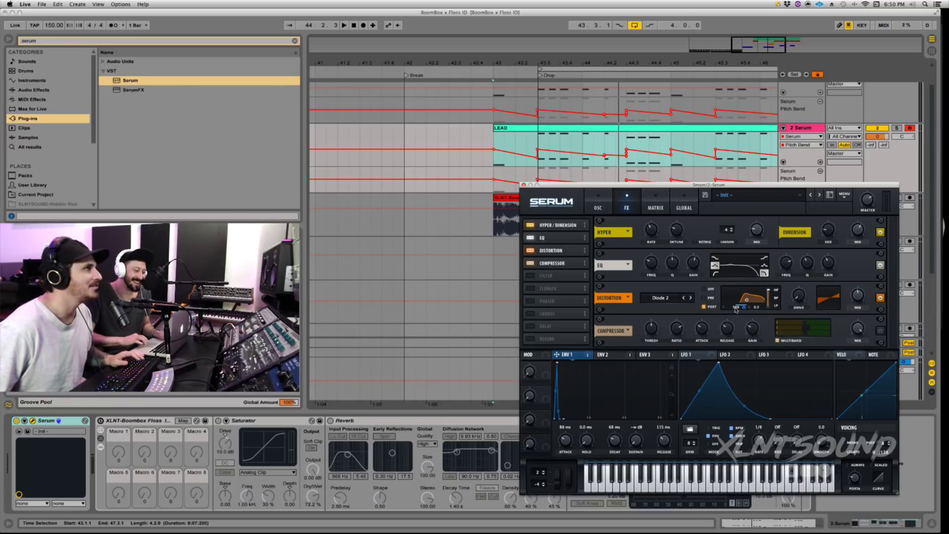
- Set the Env 1 to Dist_Freq modulation amount to -75 in the matrix and audition it
click(657, 207)
drag(680, 187, 651, 151)
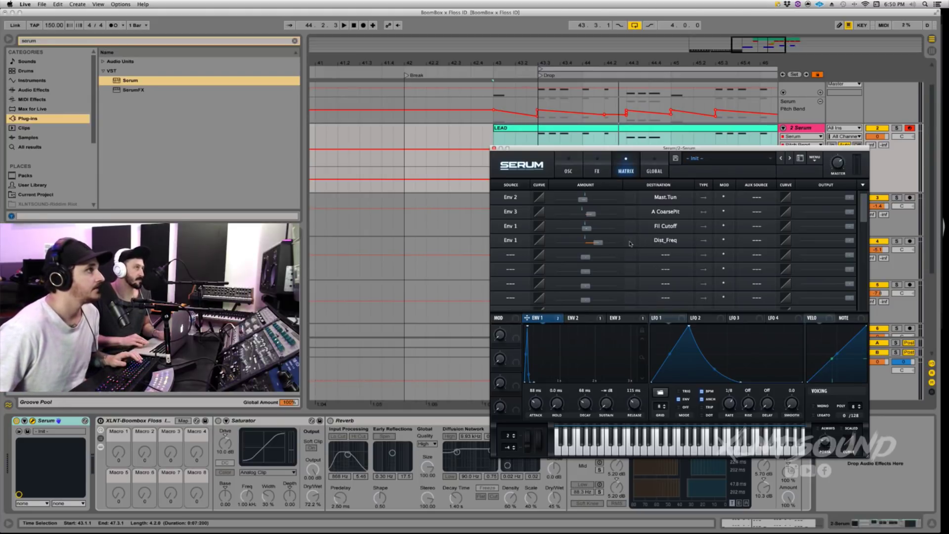
drag(598, 242, 546, 241)
key(space)
key(space)
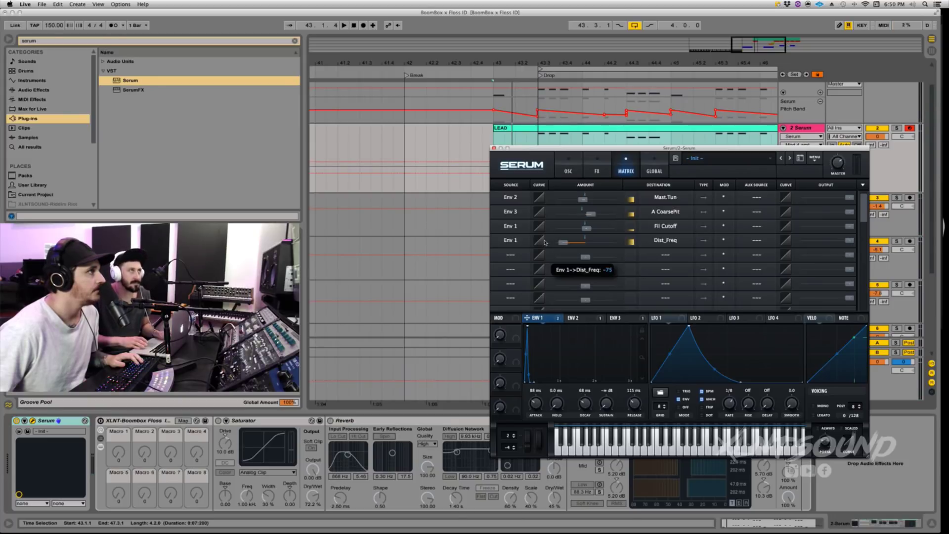
- Check the distortion's mix setting in the effect chain, and review the modulation matrix again
click(568, 171)
click(597, 170)
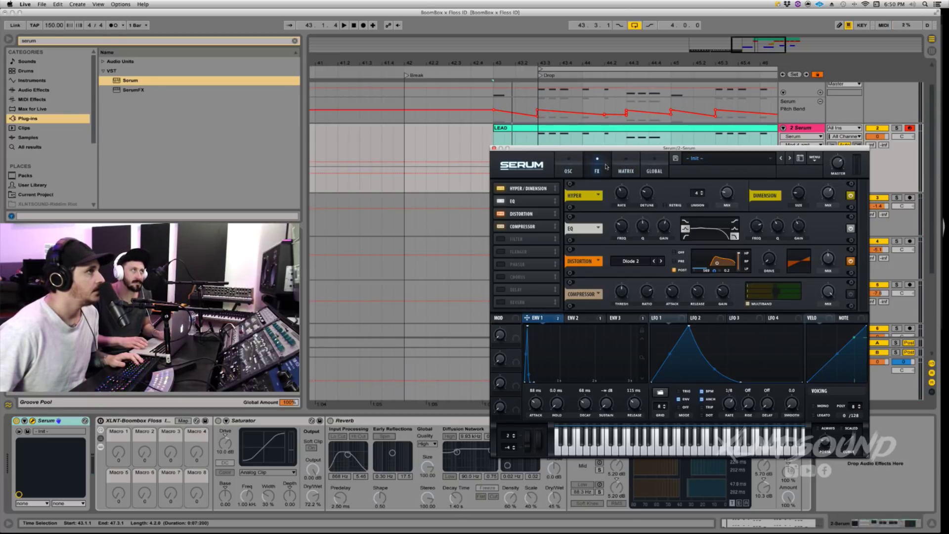
click(825, 265)
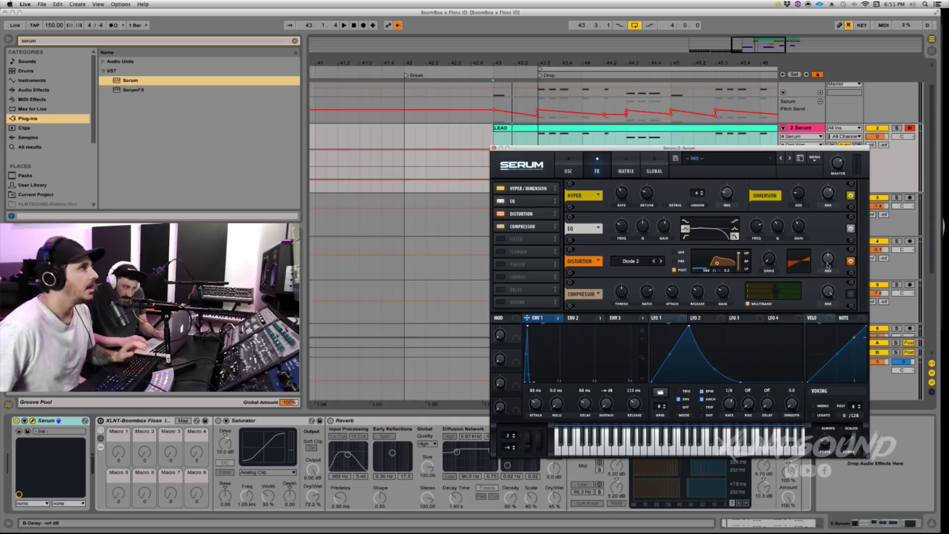
click(635, 167)
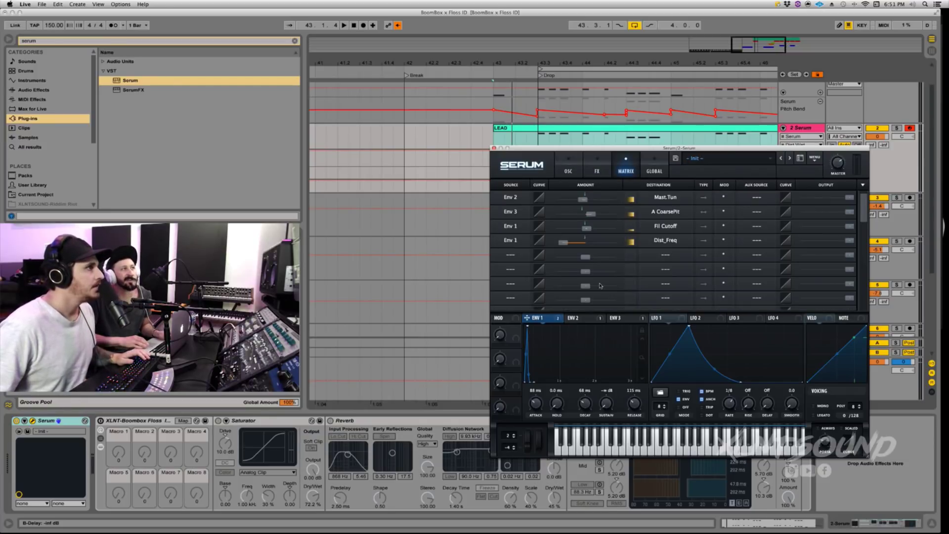
- Change the source of the Dist_Freq modulation to LFO 1 in the matrix and audition the drop
click(514, 253)
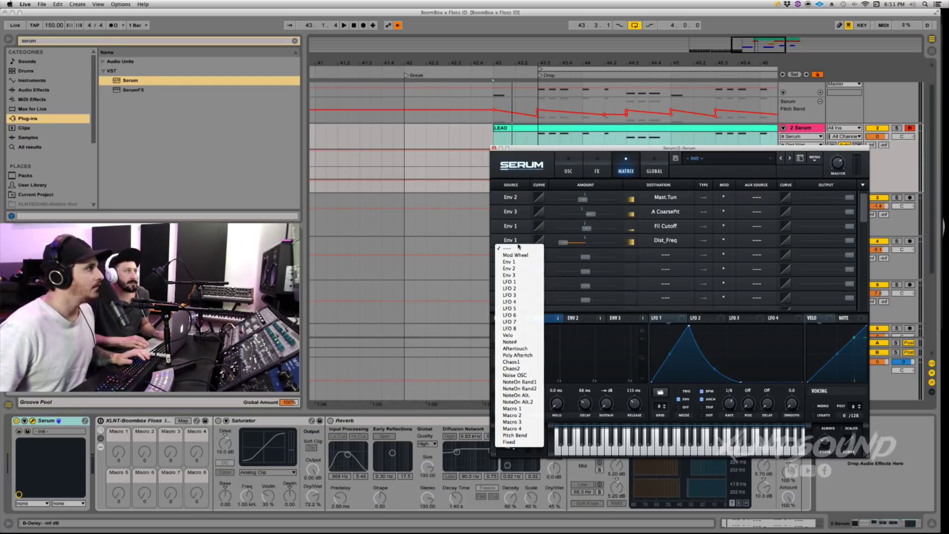
click(514, 281)
key(space)
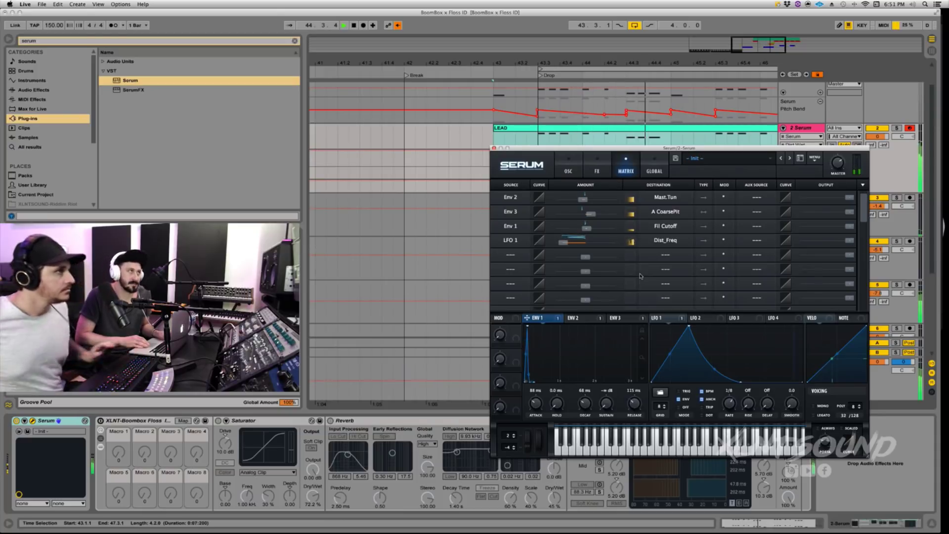
key(space)
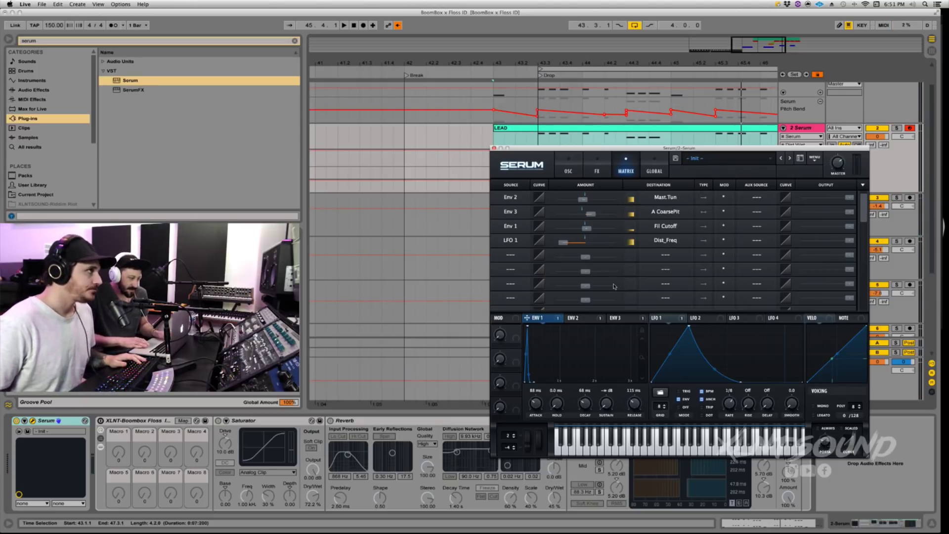
- Assign LFO 1 to modulate the distortion's drive and its mix, with a mix amount of 53, and audition the lead with played notes
click(598, 177)
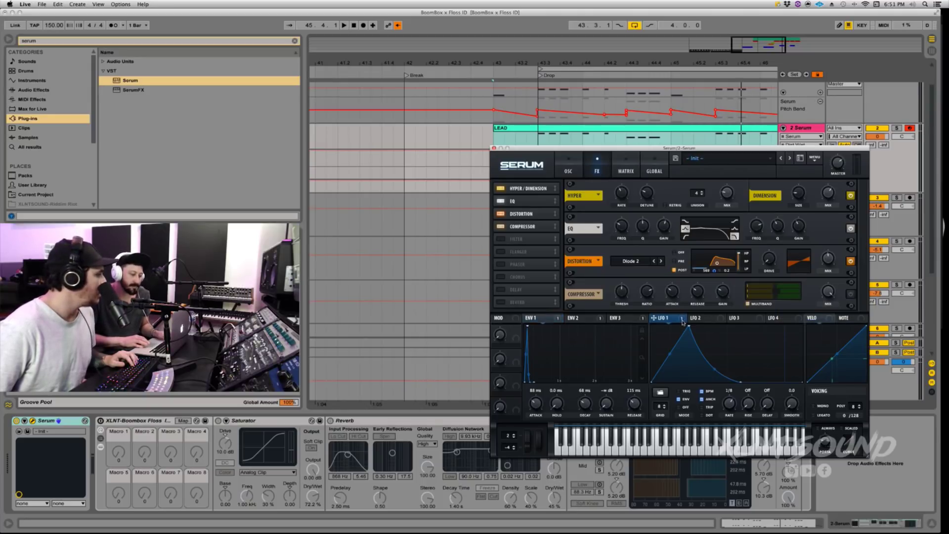
drag(682, 321, 769, 258)
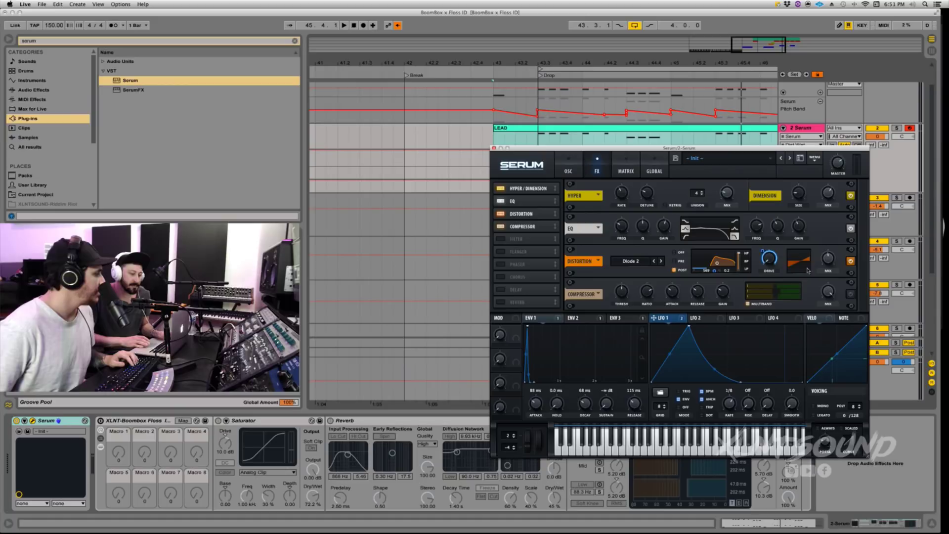
drag(683, 319, 829, 259)
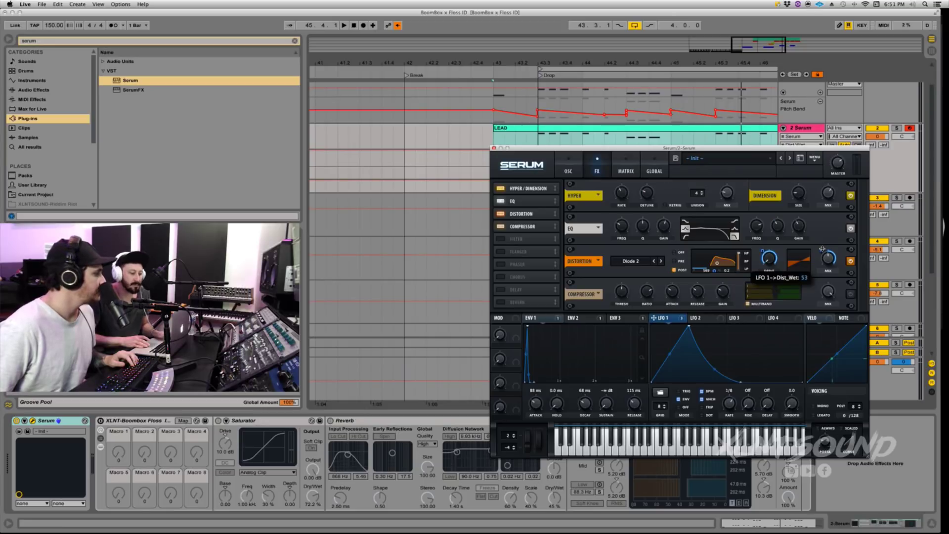
key(a)
key(a)
key(x)
key(a)
key(a)
key(x)
key(a)
key(a)
key(a)
key(a)
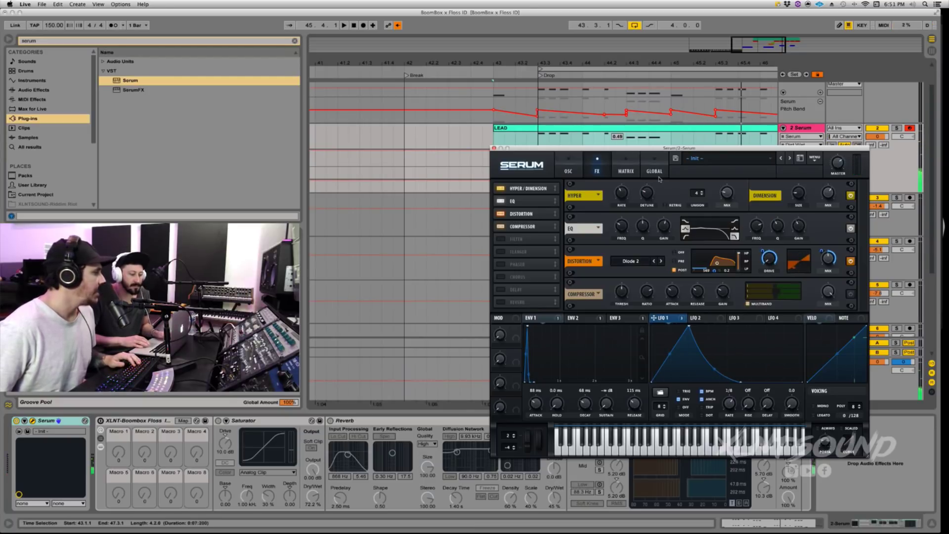
- Enable the multiband compressor in the effect chain, check its gain, and audition the lead with played notes
click(850, 295)
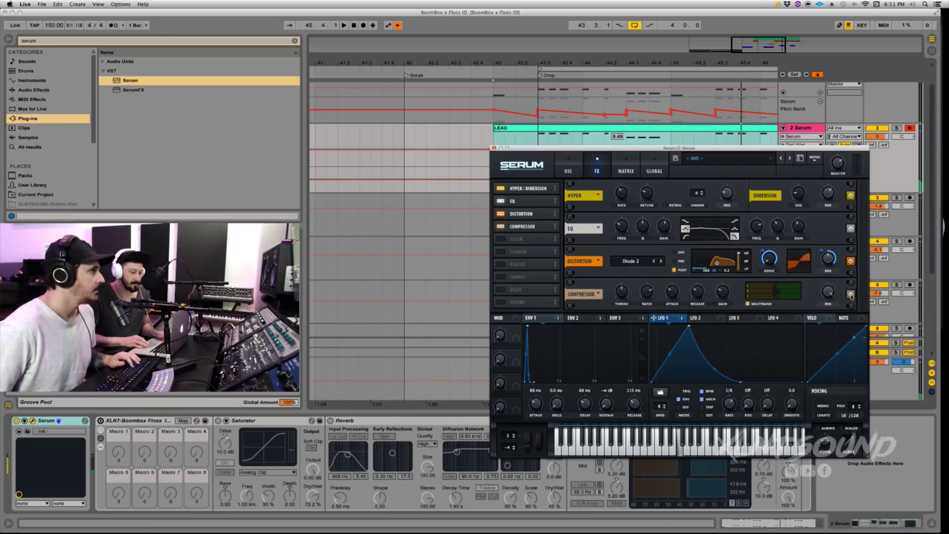
key(a)
key(a)
key(a)
key(a)
key(a)
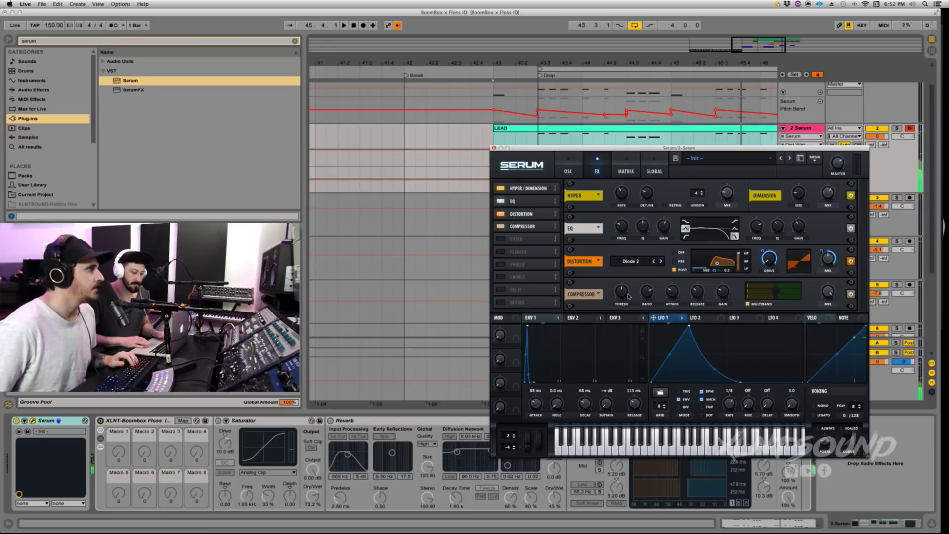
mouse_move(719, 294)
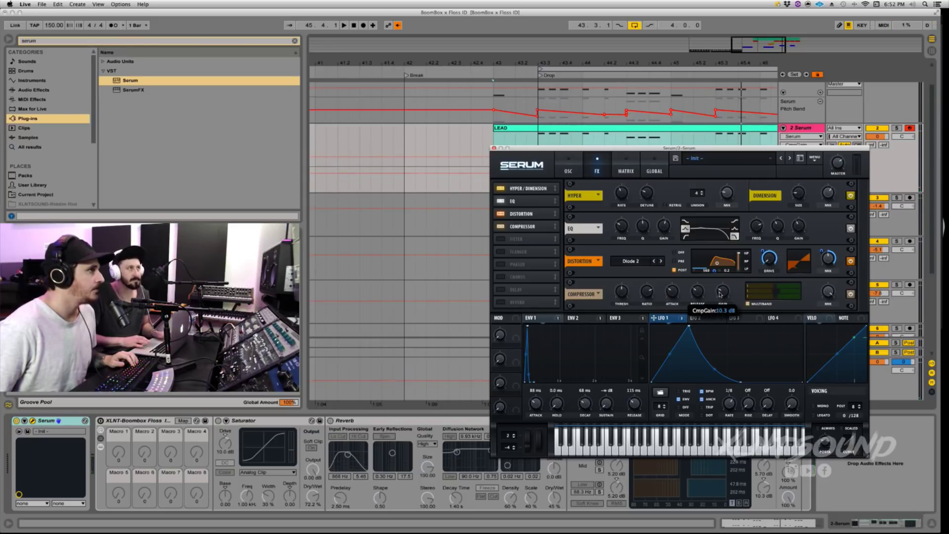
key(a)
key(a)
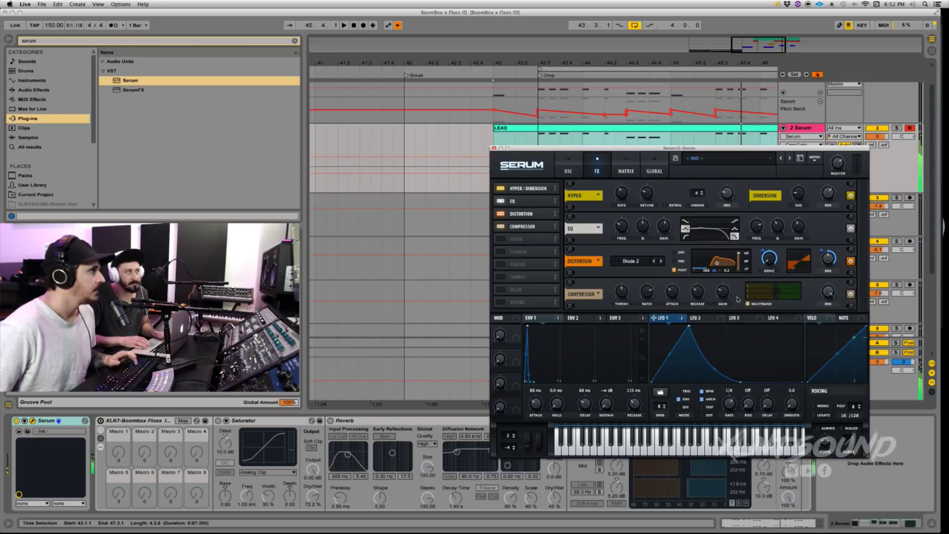
mouse_move(835, 265)
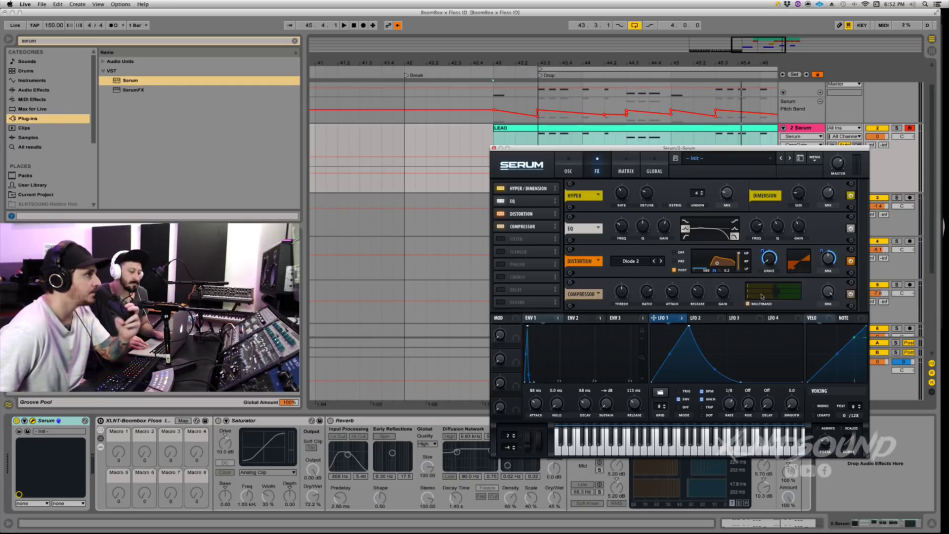
- Assign Env 1 to modulate oscillator A's unison detune, adjust the modulation amount, and audition the drop
click(558, 320)
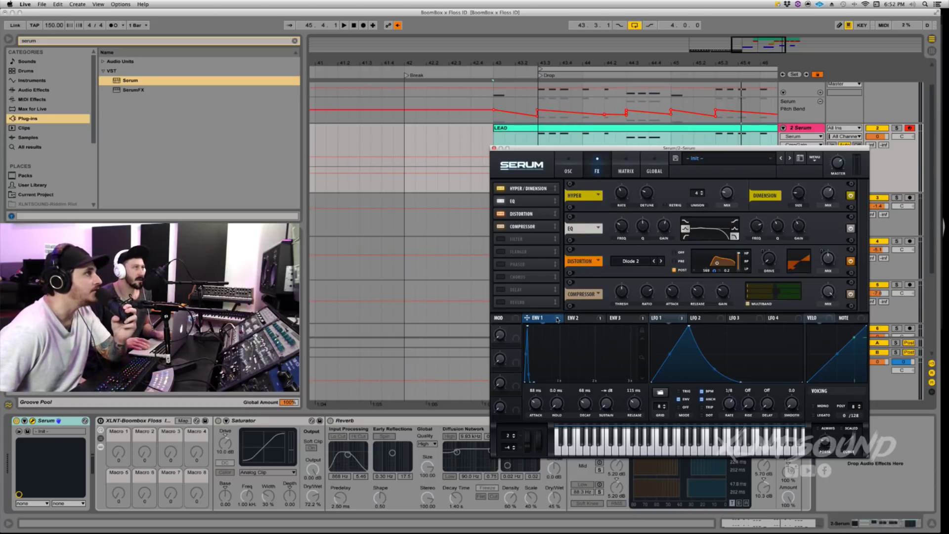
click(566, 172)
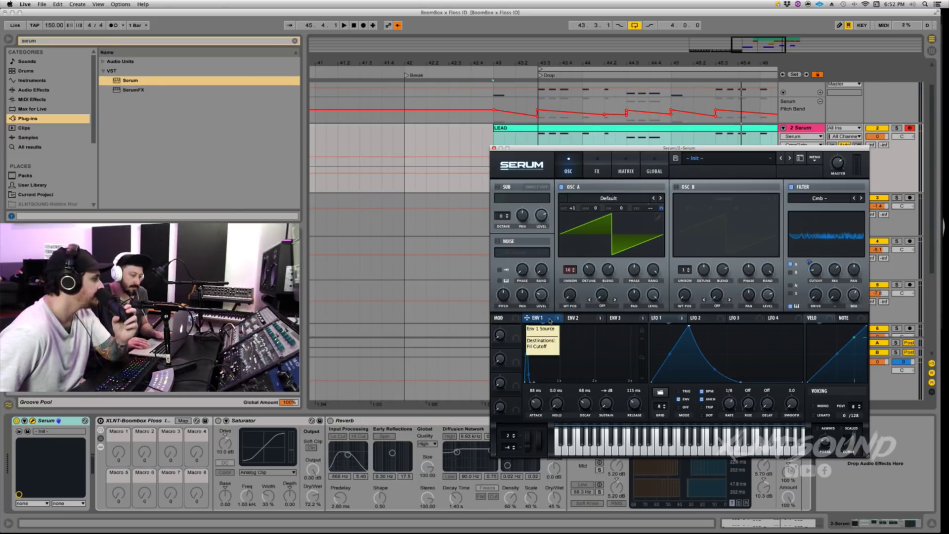
drag(556, 319, 585, 265)
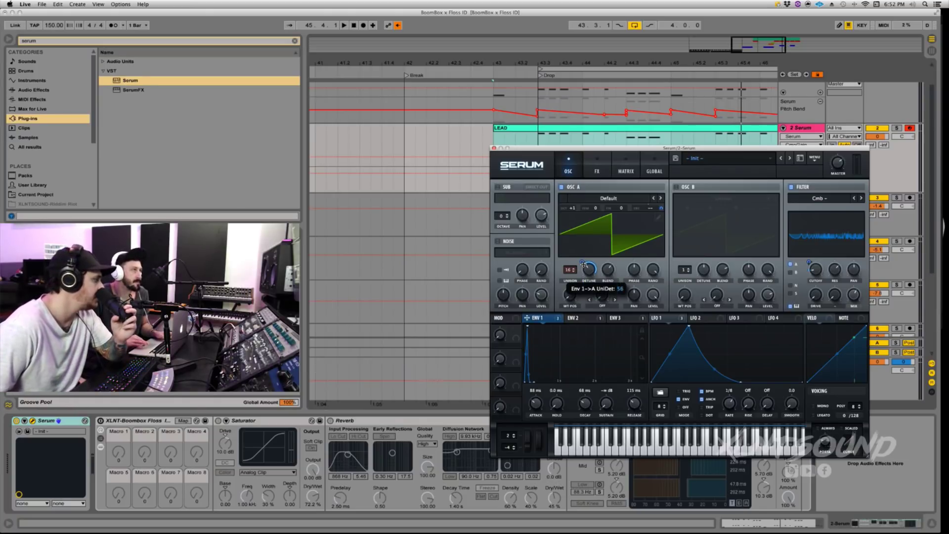
mouse_move(584, 265)
mouse_down()
mouse_move(584, 276)
mouse_move(598, 276)
mouse_up()
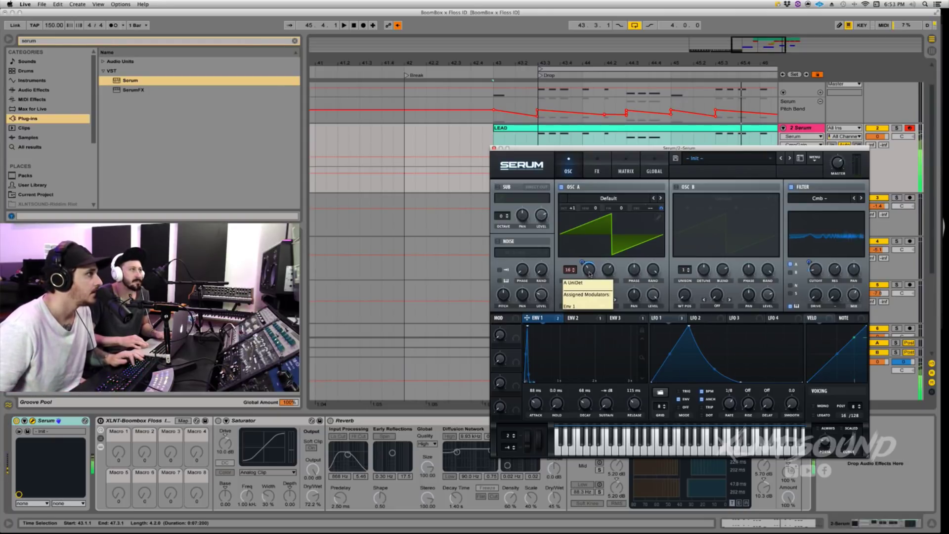
key(space)
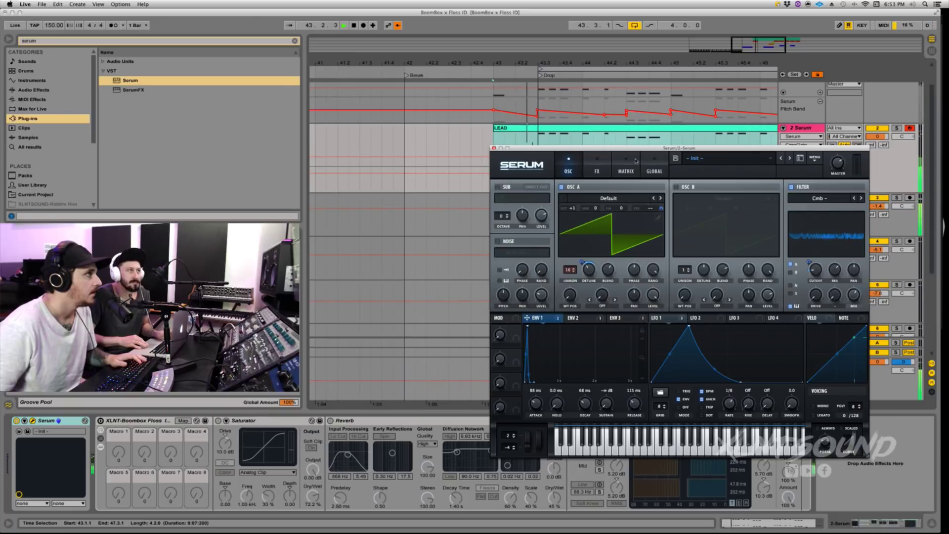
key(space)
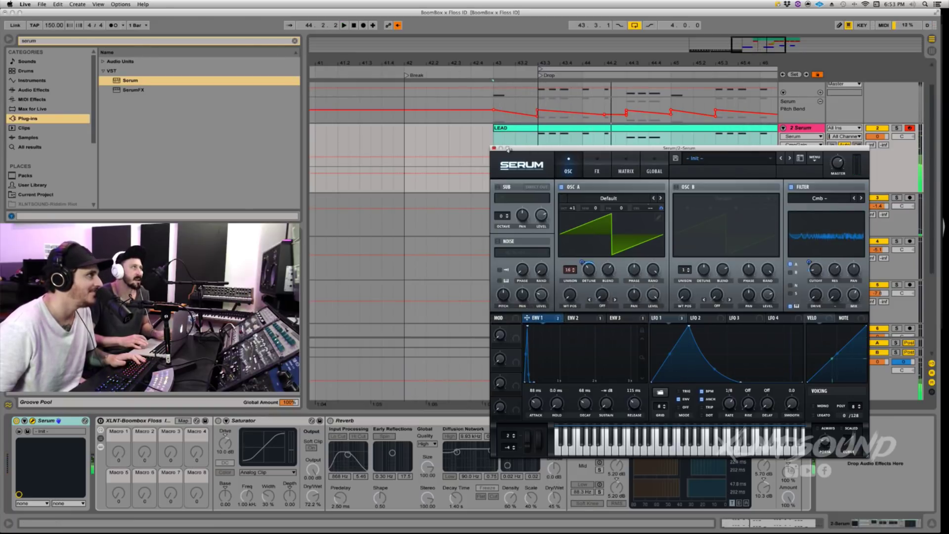
- Re-enable the overridden pitch bend automation and play the drop with it
key(space)
click(397, 25)
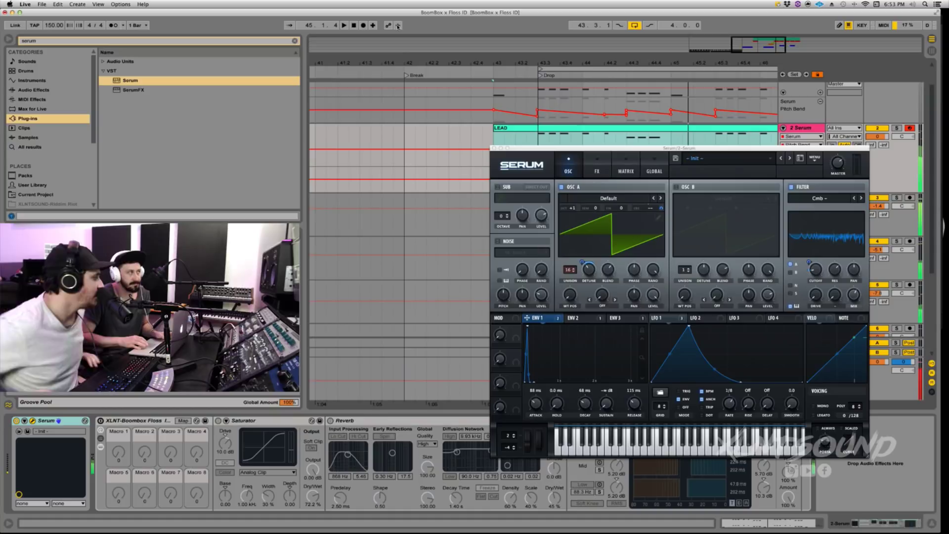
key(space)
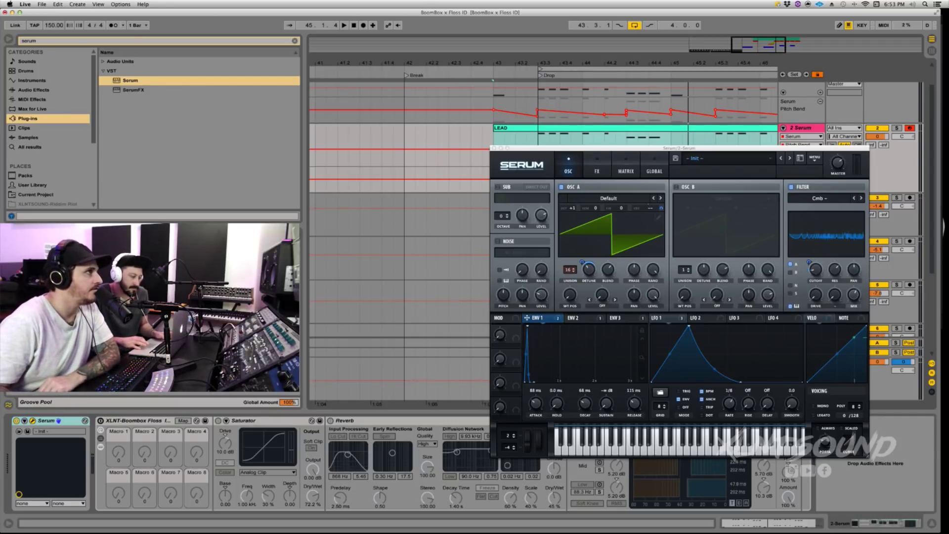
- Check the effect chain, close the synth window, and activate the XLNT-Boombox Floss ID LD RACK on the lead track
click(597, 159)
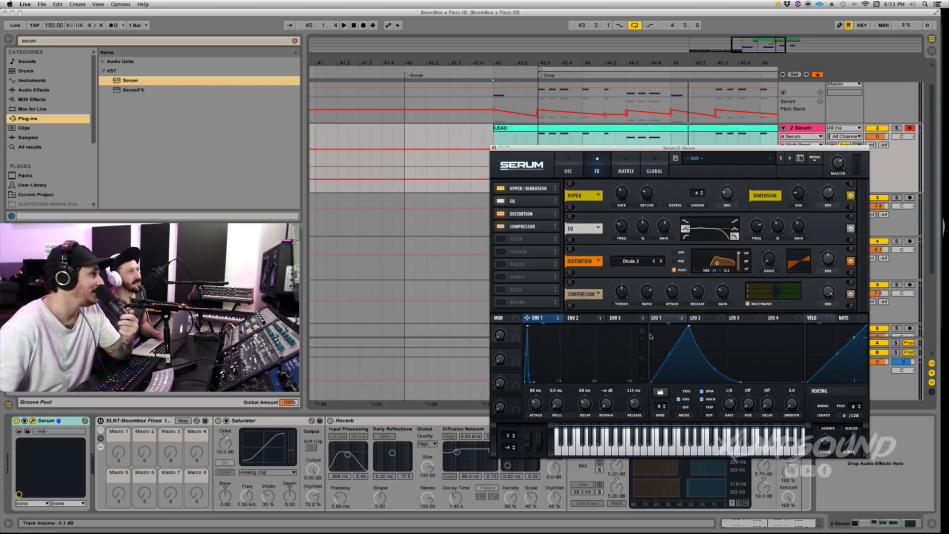
click(494, 148)
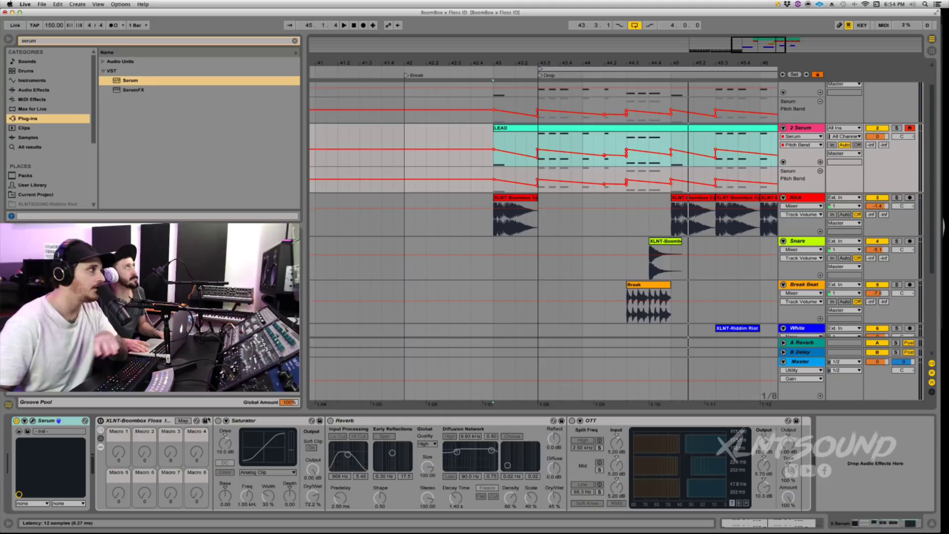
click(100, 420)
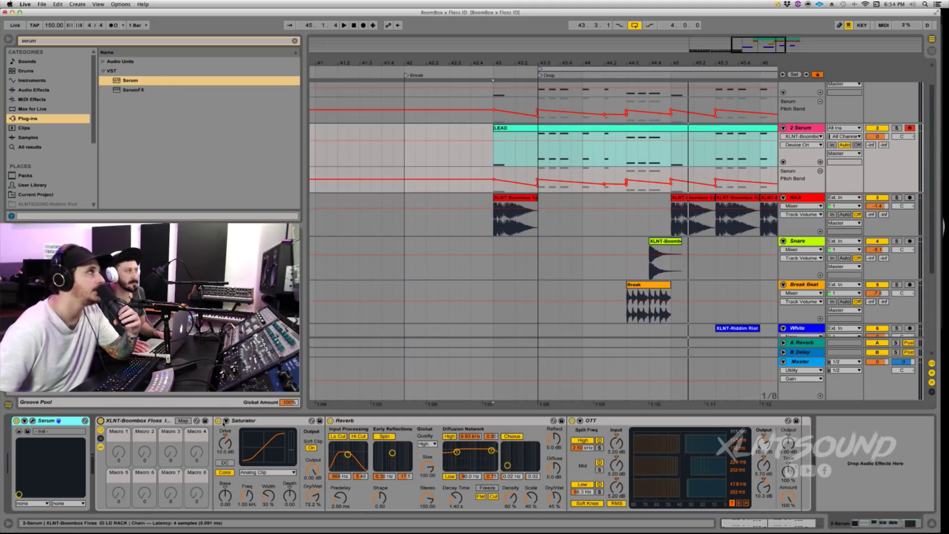
- Check the Saturator's drive, and slightly lower the high shelf in the Reverb's diffusion network, keeping that filter on
click(225, 442)
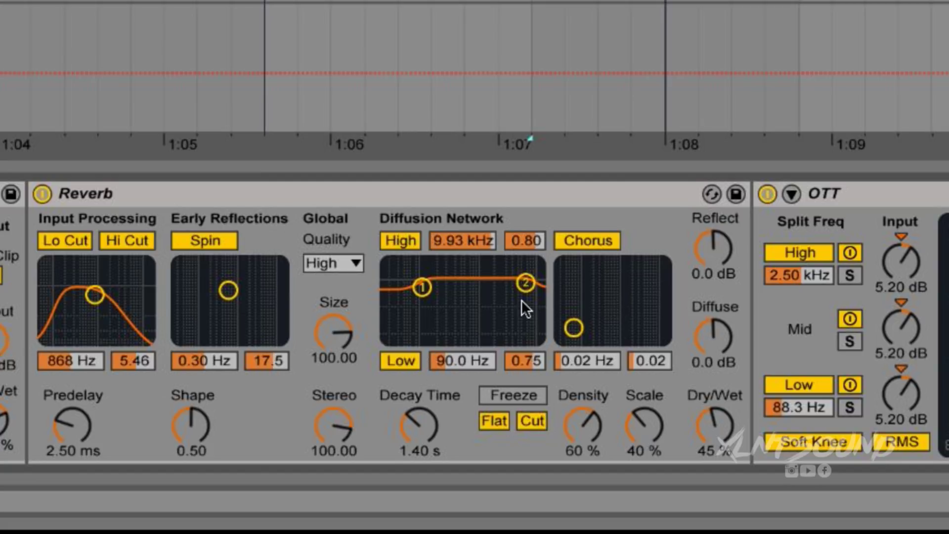
click(398, 241)
click(398, 241)
drag(526, 282, 526, 284)
- Solo the 2 Serum lead track and compare its sound with OTT bypassed and active during playback
click(766, 193)
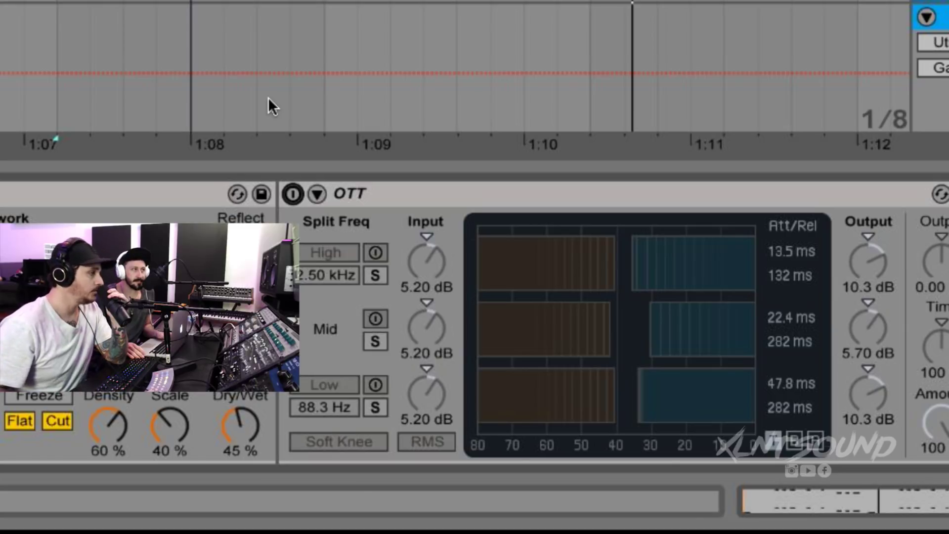
click(285, 199)
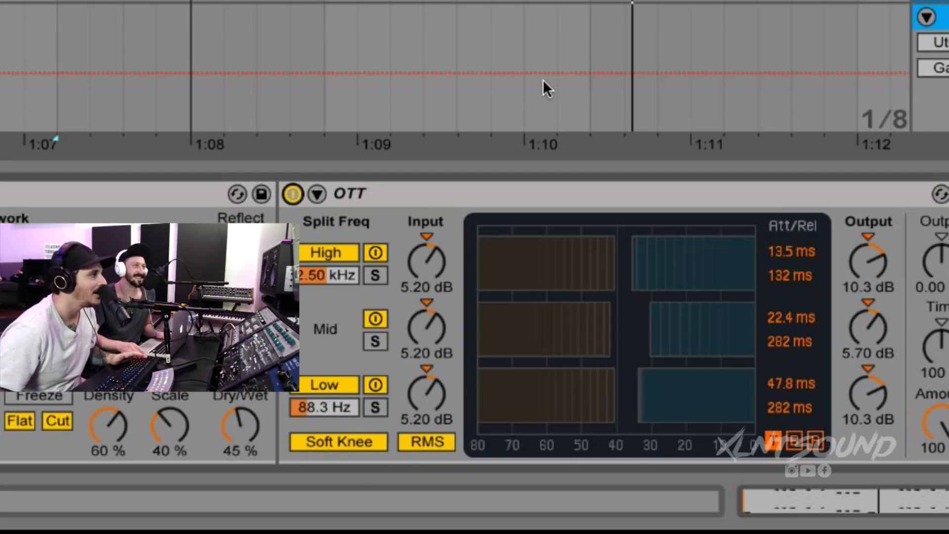
key(space)
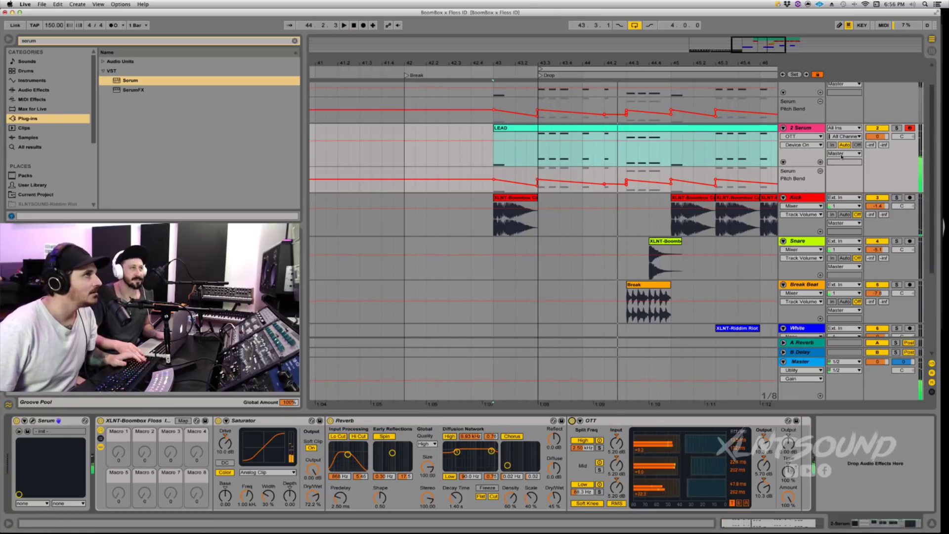
click(896, 127)
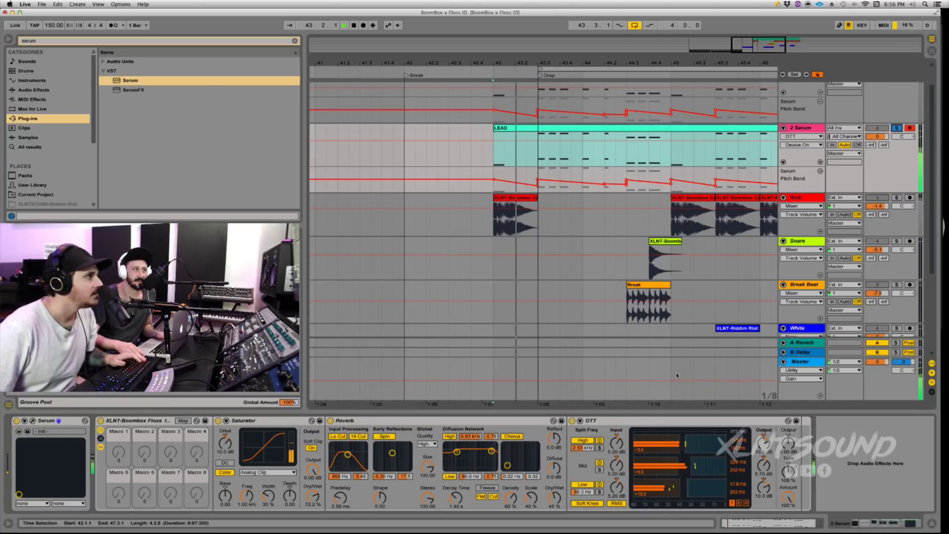
click(571, 420)
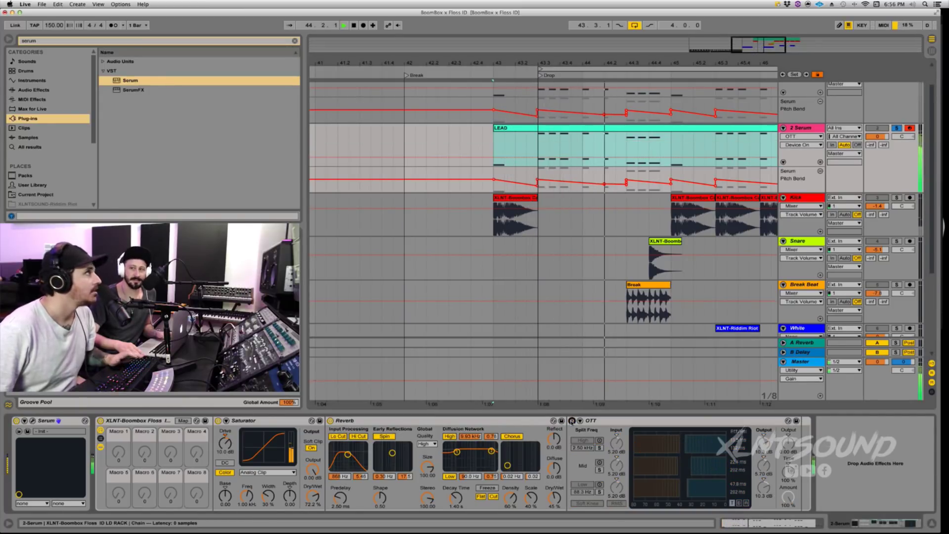
click(572, 421)
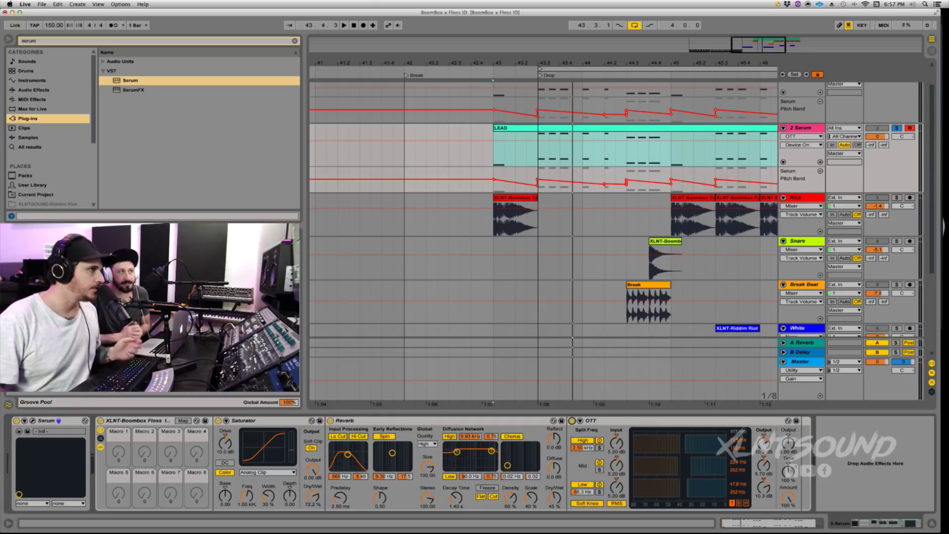
- Adjust OTT's Amount and audition its effect on the soloed lead
click(789, 498)
key(space)
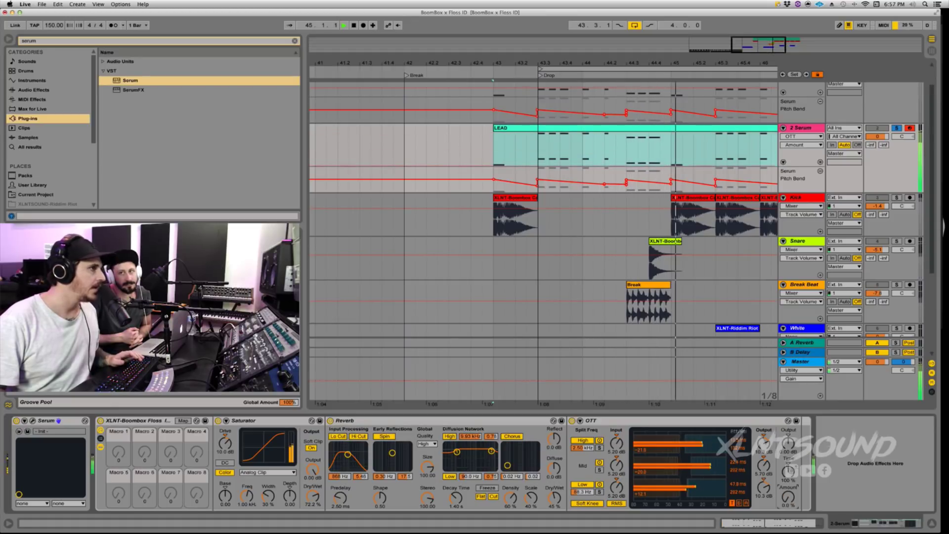
key(space)
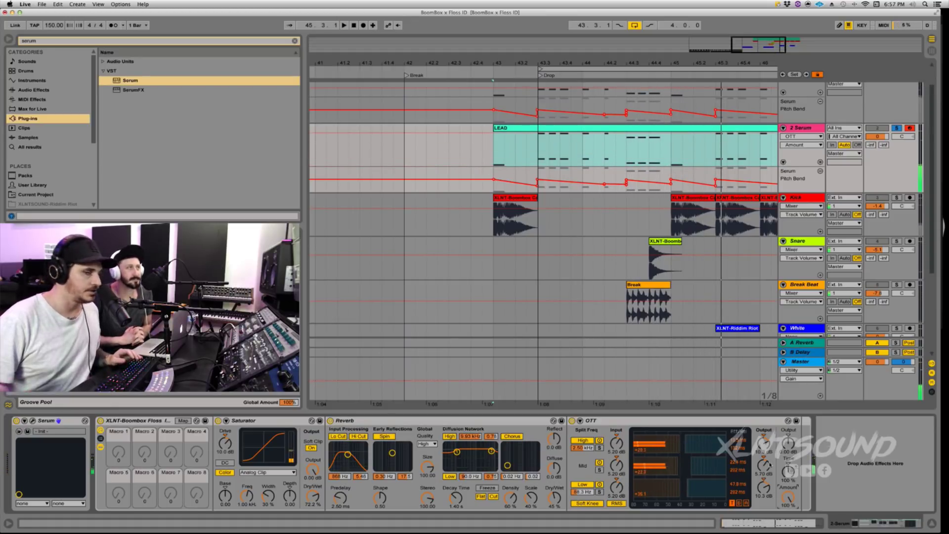